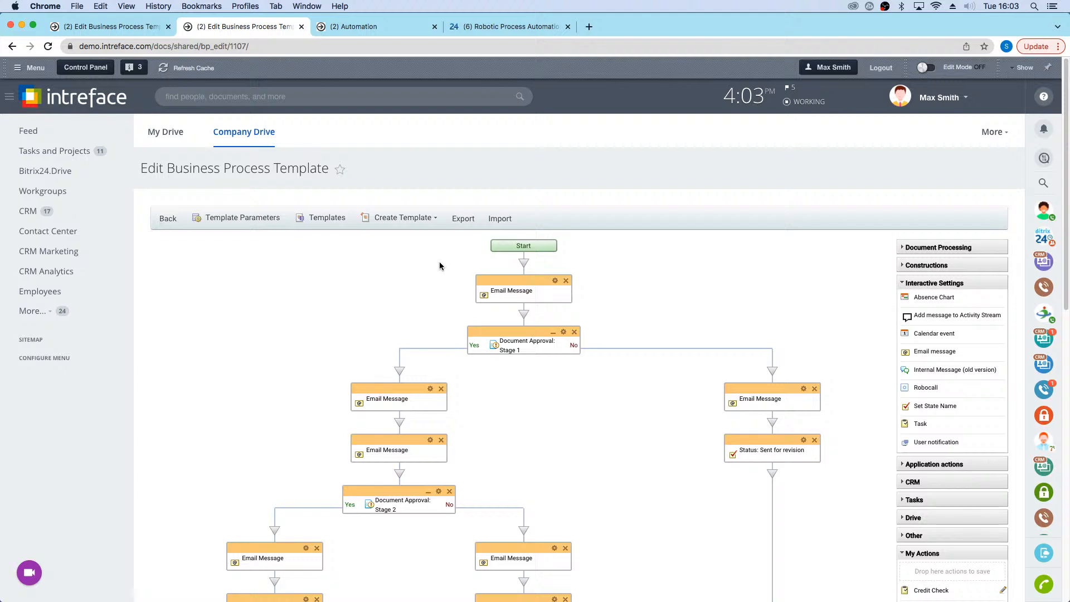
Step: Examine the sequential document approval template from Start through both approval stages to End
scroll(435, 265, down, 3)
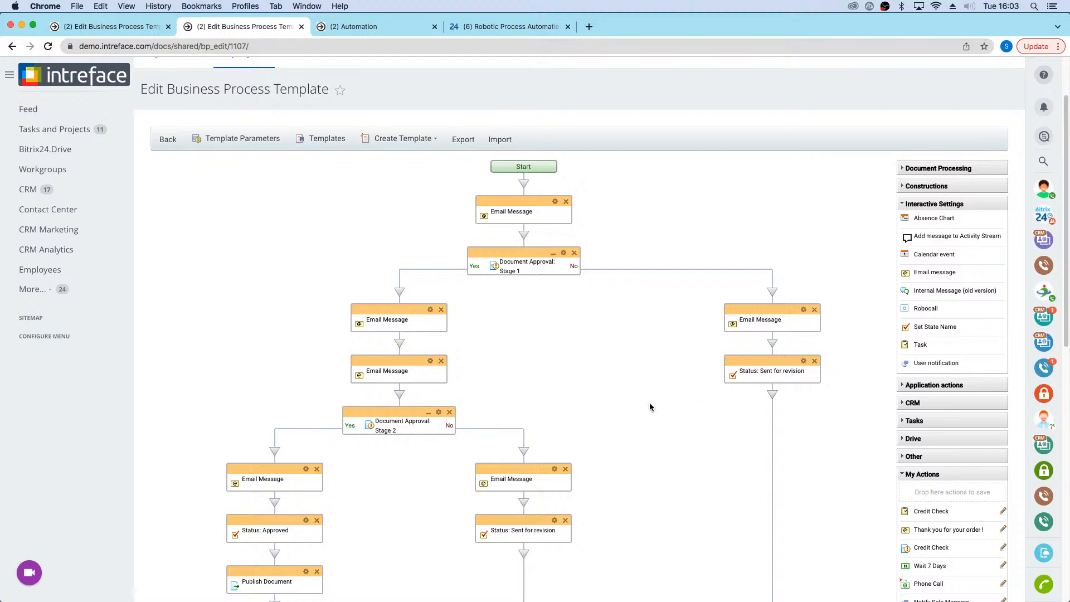
scroll(534, 248, down, 1)
scroll(502, 317, down, 5)
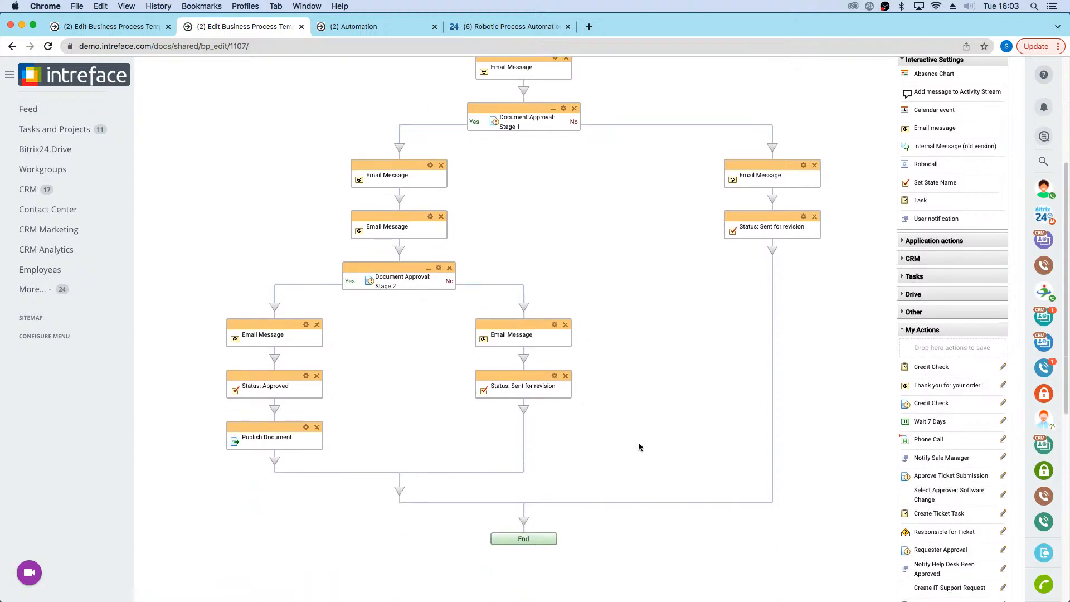
scroll(638, 444, down, 2)
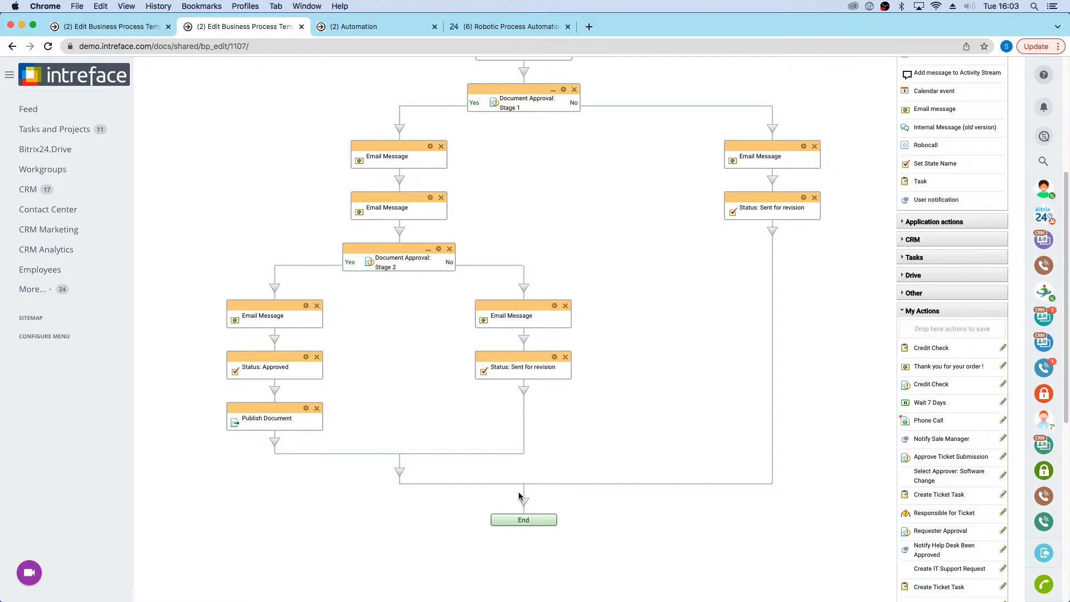
Step: View the state-driven business process template with the Draft, Approval and Publishing states, and collapse the hidden menu items
key(ctrl+Left)
click(105, 26)
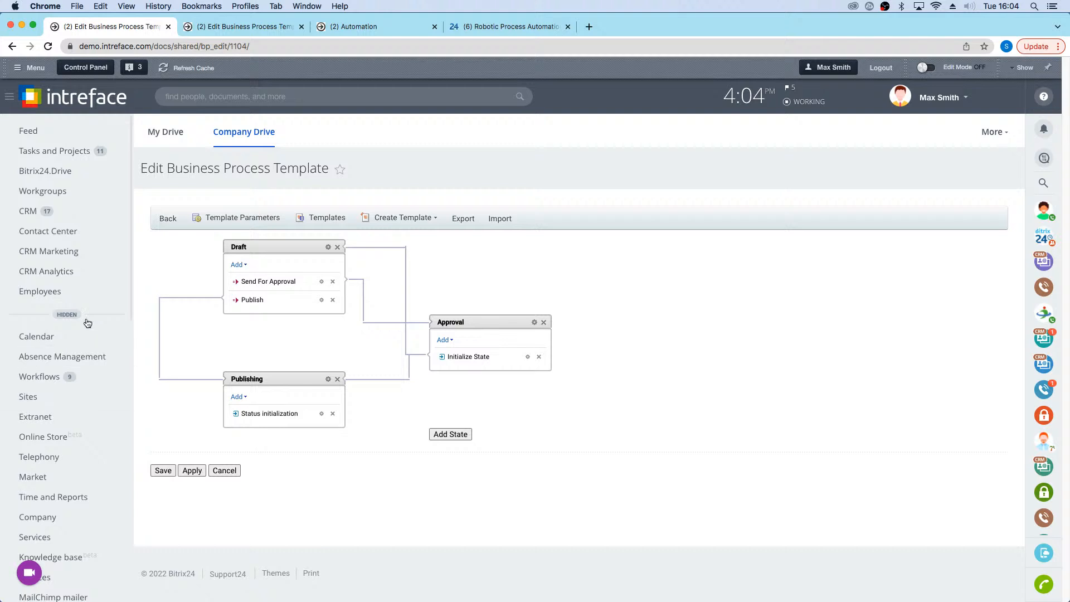
click(67, 315)
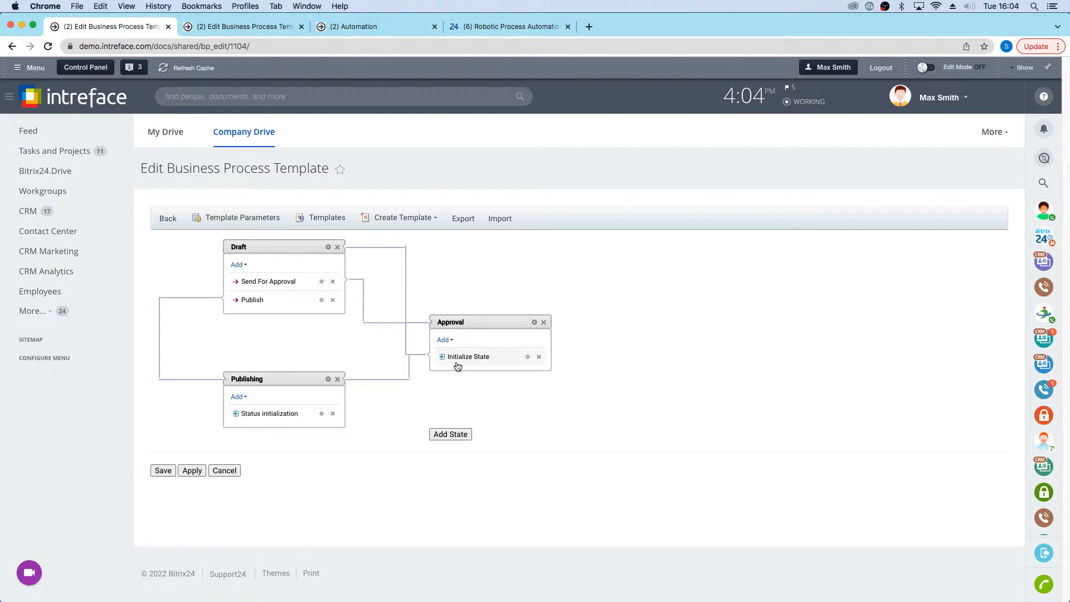
key(ctrl+Left)
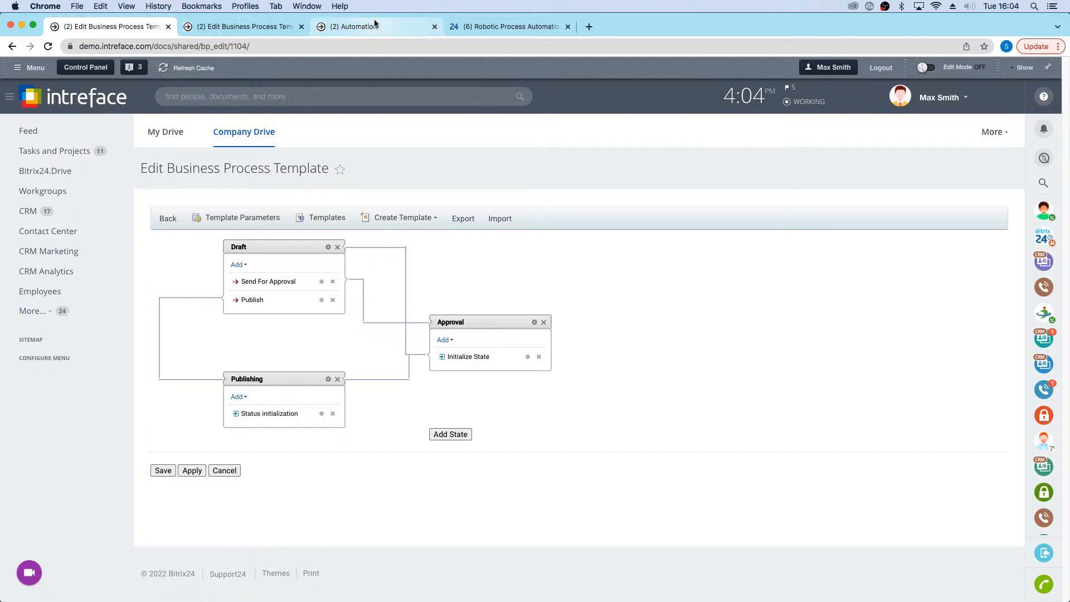
Step: Open the CRM lead automation rules for configuration and review the New Lead stage's Send email rule without changing it
click(375, 22)
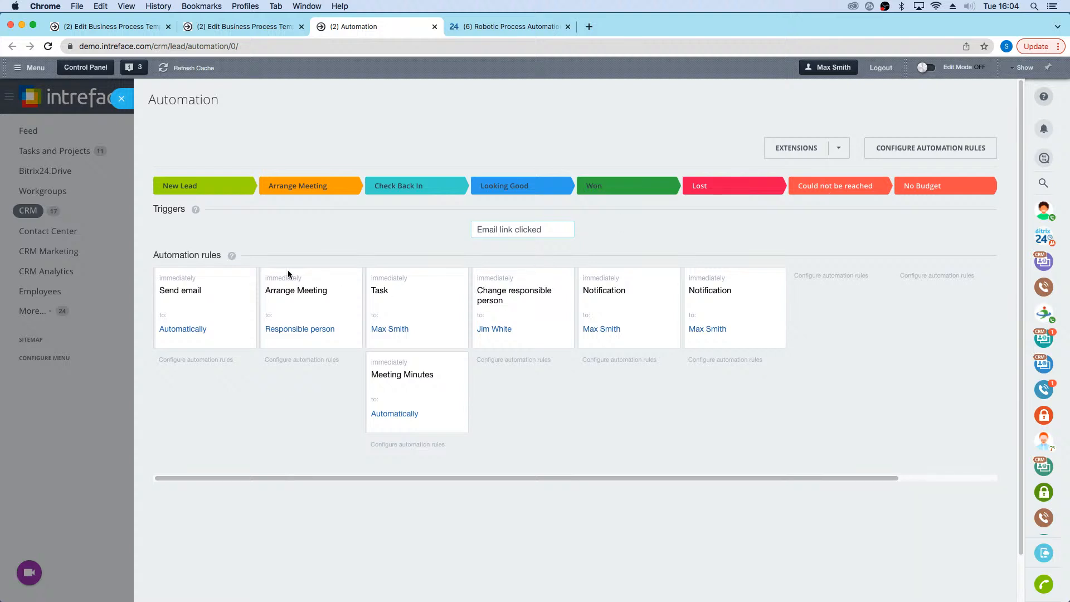
click(867, 152)
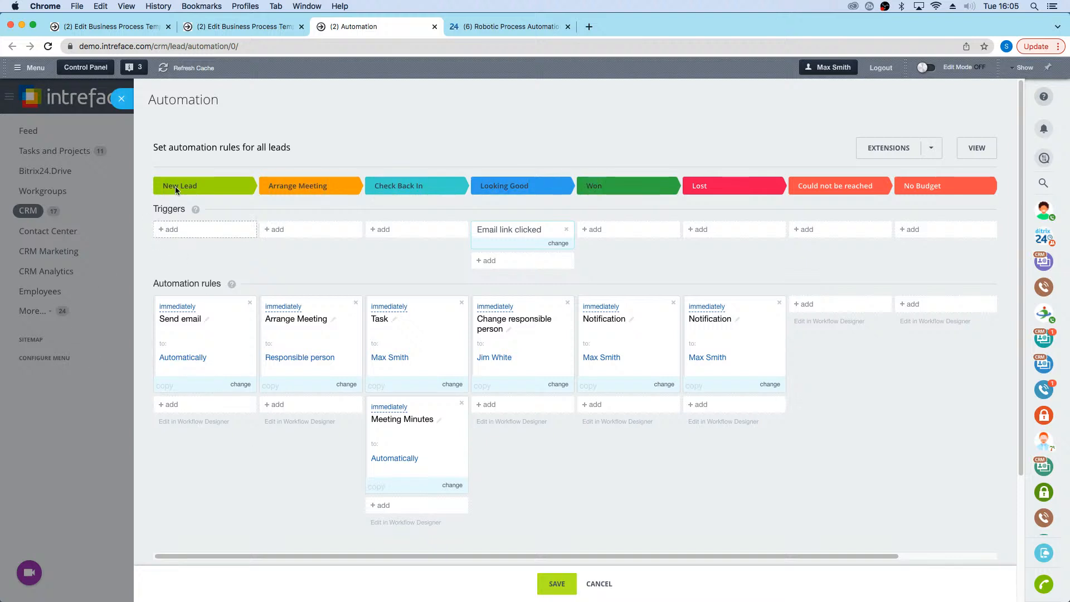
click(183, 310)
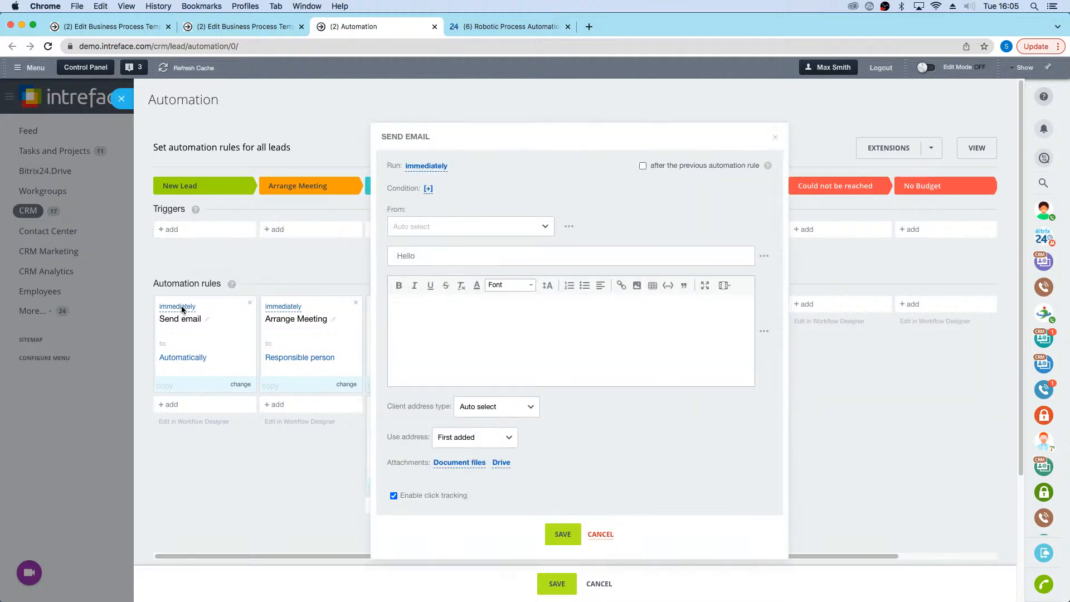
click(600, 533)
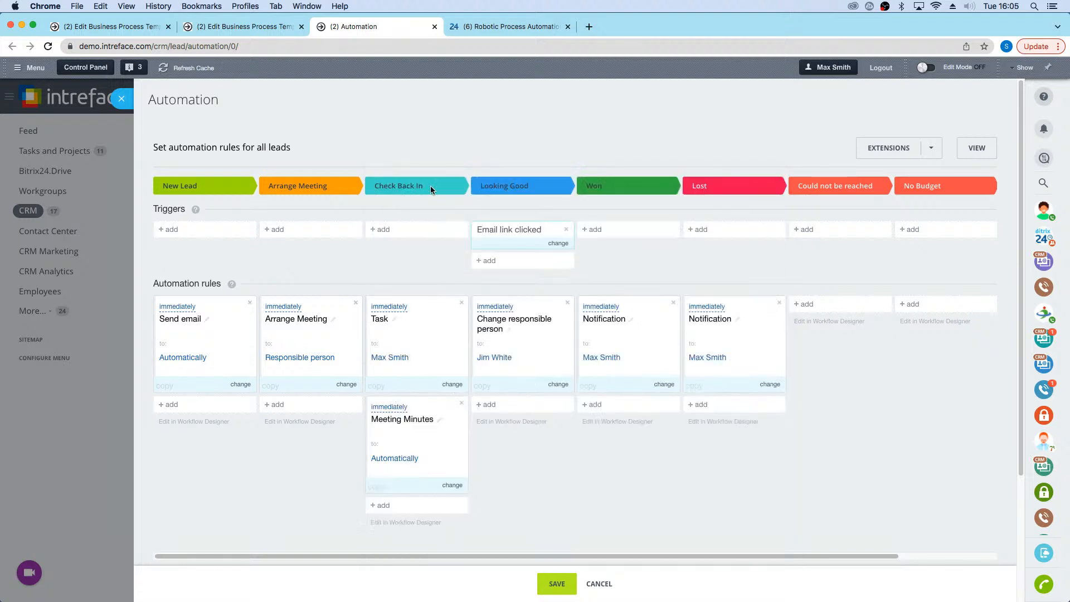
Step: Review the settings and deadline of the Check Back In stage's Task rule, then close it without saving
click(381, 315)
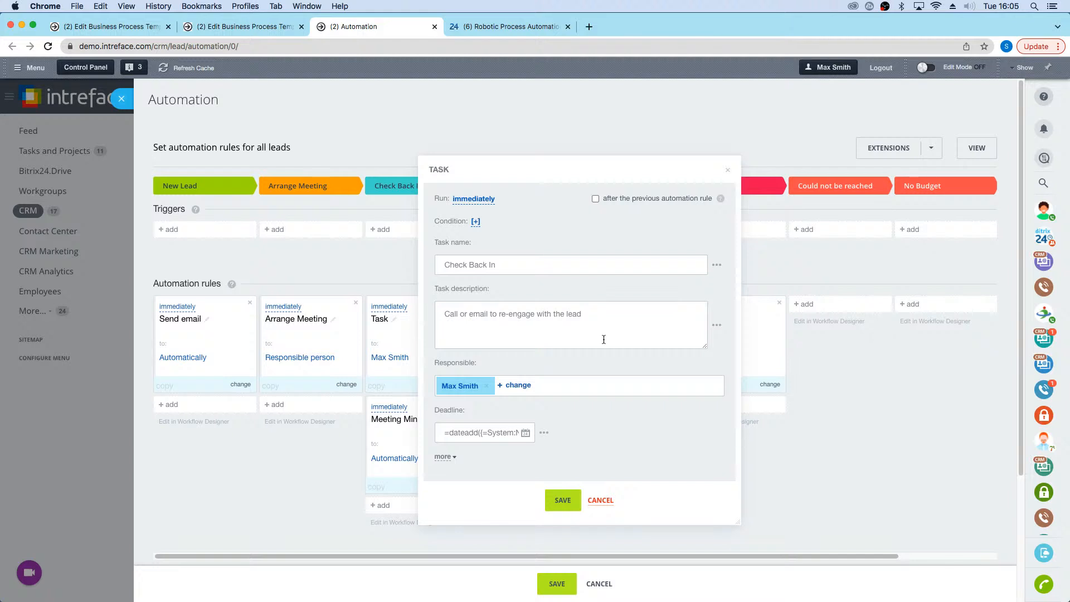
click(526, 432)
click(599, 444)
click(600, 502)
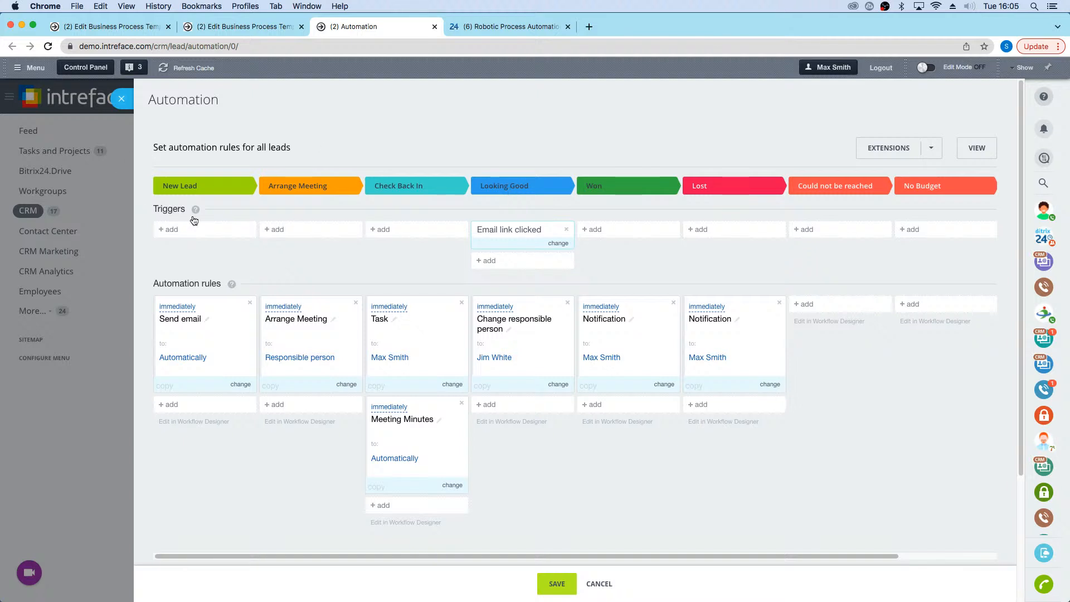
Step: Review the Looking Good stage's Email link clicked trigger without saving, then view the Robotic Process Automation overview
mouse_move(194, 219)
click(534, 231)
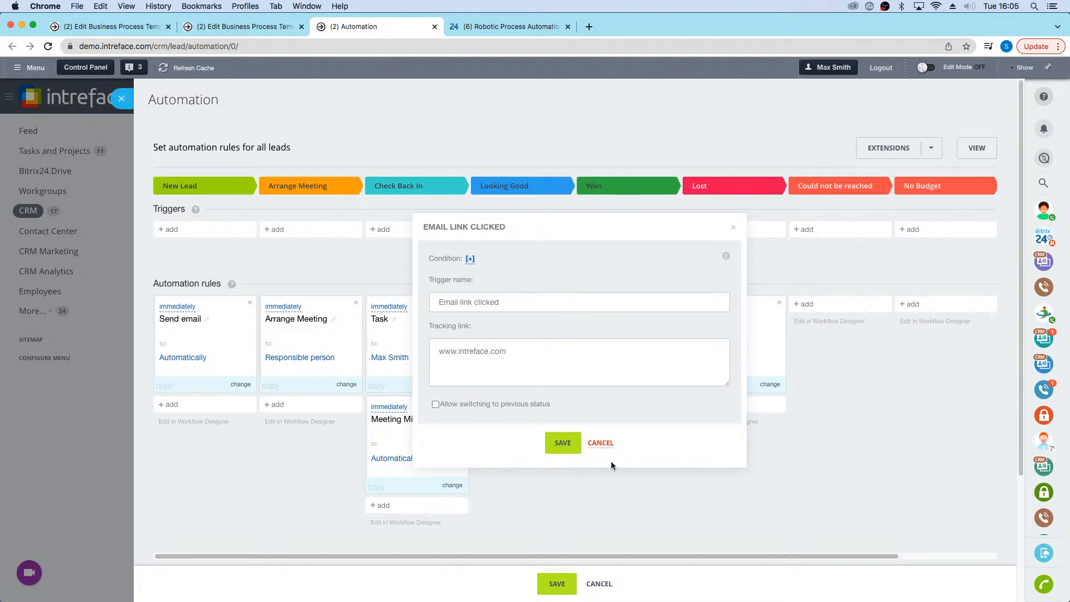
click(600, 443)
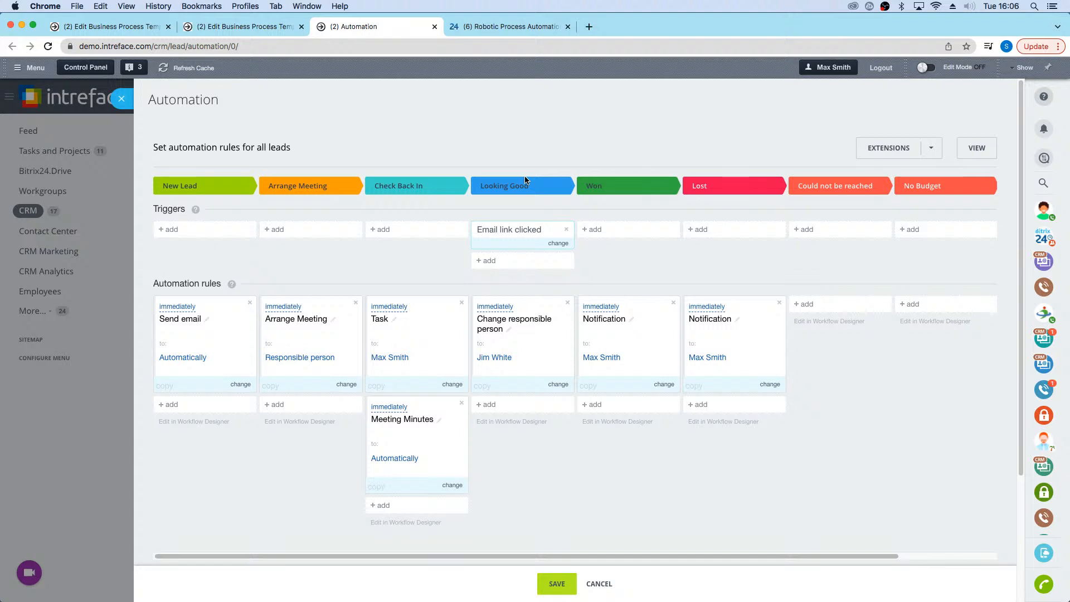
click(476, 26)
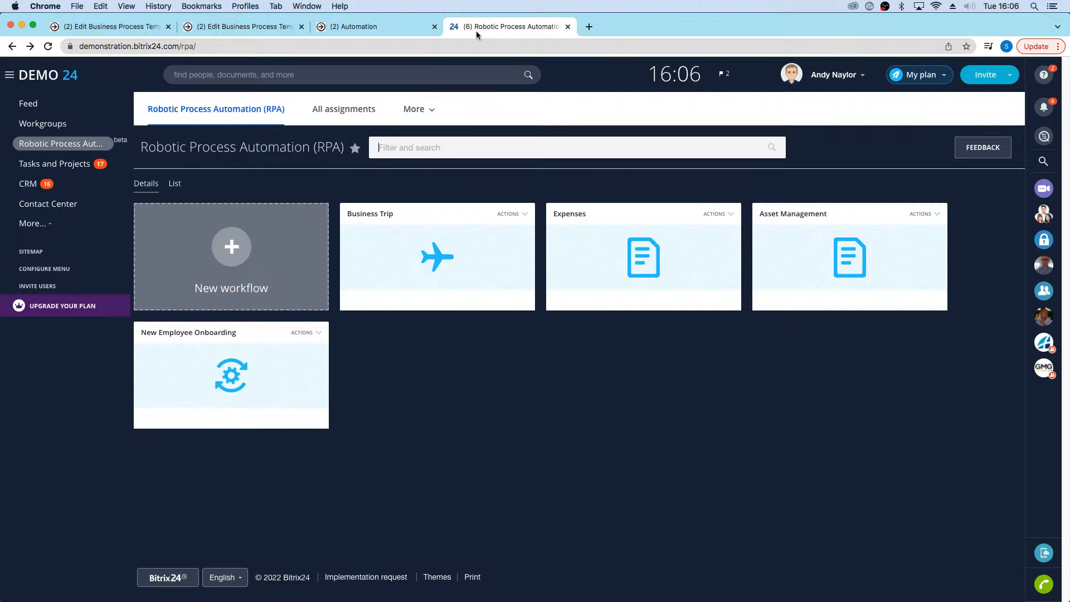
Step: In the sequential approval template, insert an Email message action between the first Email Message and Document Approval: Stage 1
click(250, 26)
scroll(660, 179, up, 5)
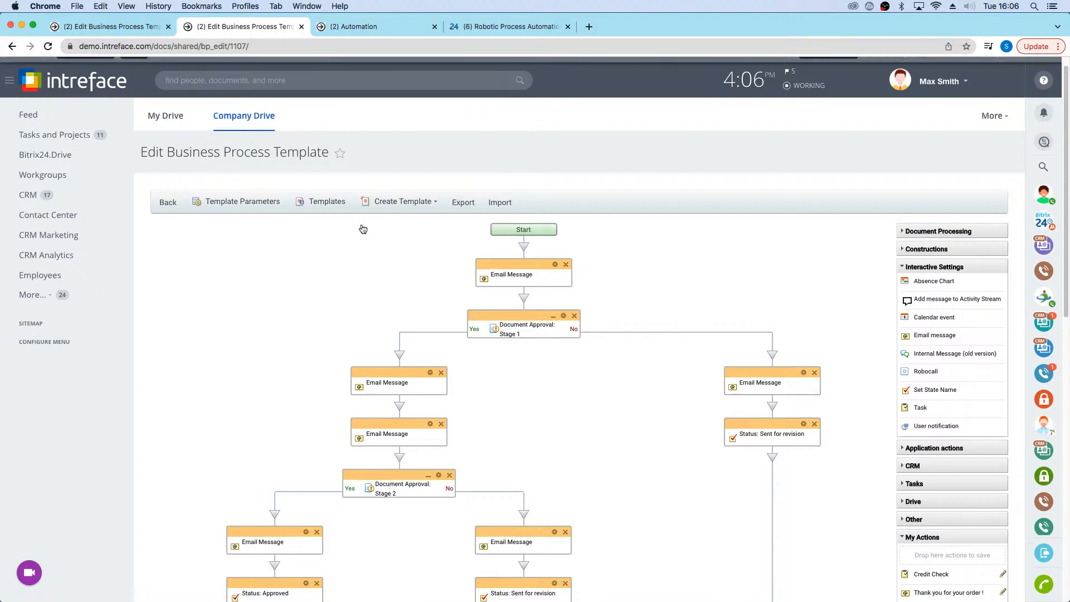
scroll(437, 282, down, 2)
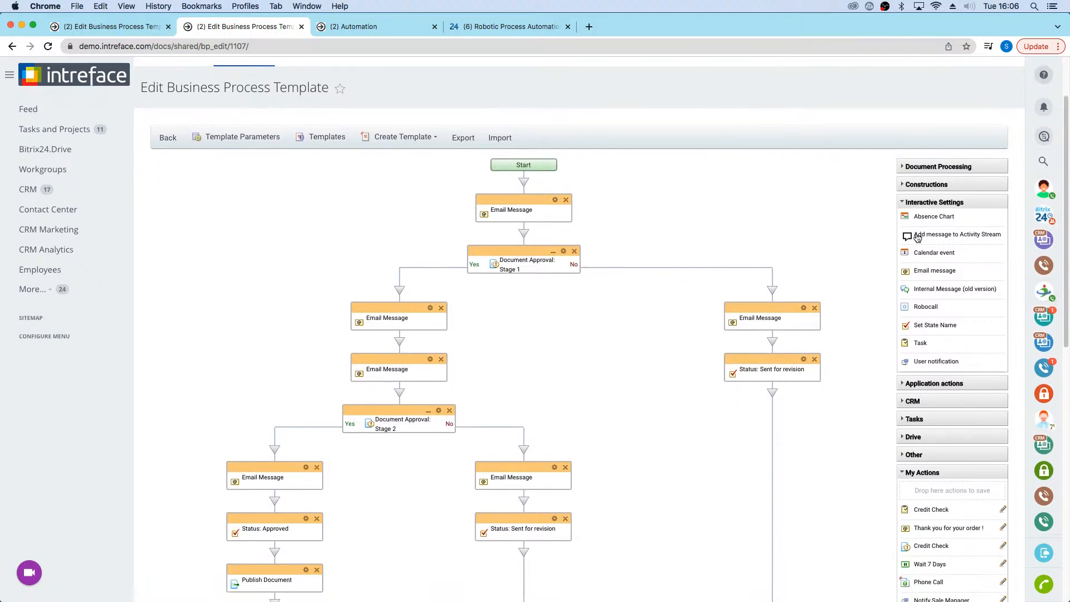
drag(919, 271, 518, 241)
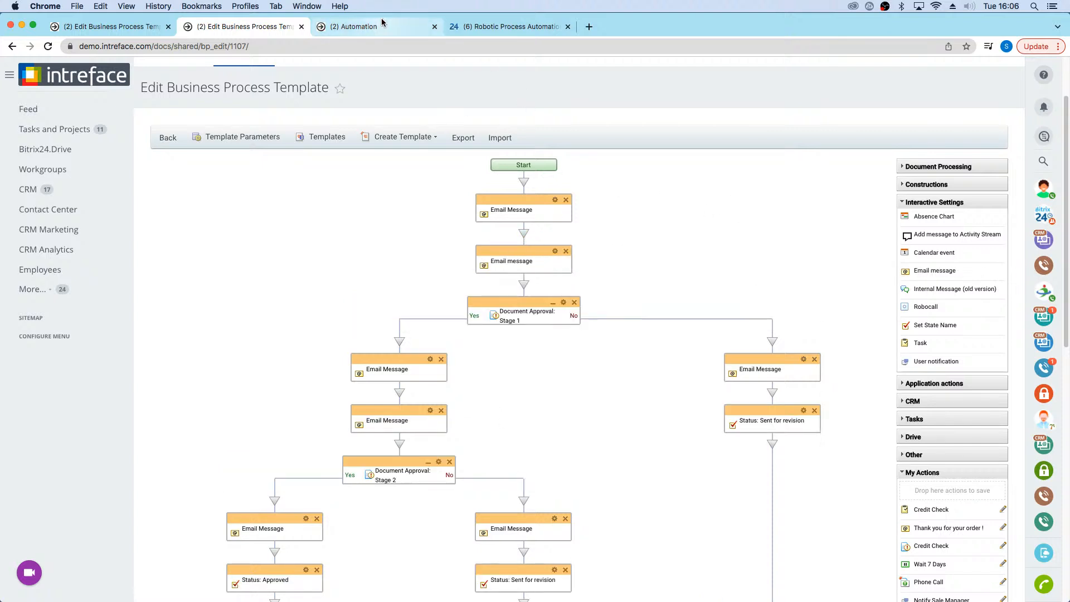
Step: Open the Business Trip RPA workflow's automation rules and view the rule types that can be added under Approval by Accounts
click(501, 28)
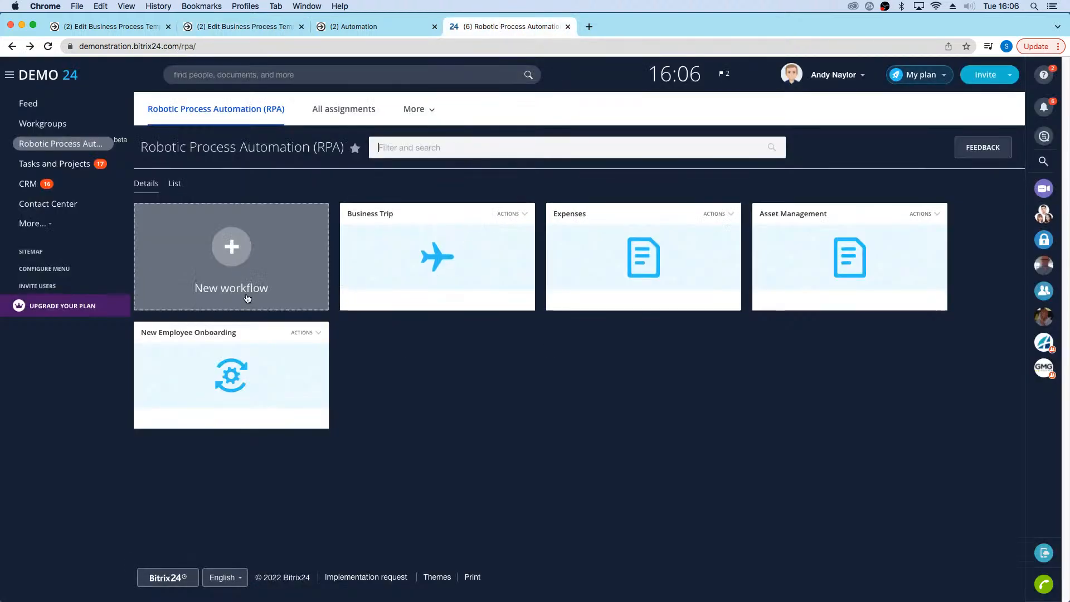
click(443, 270)
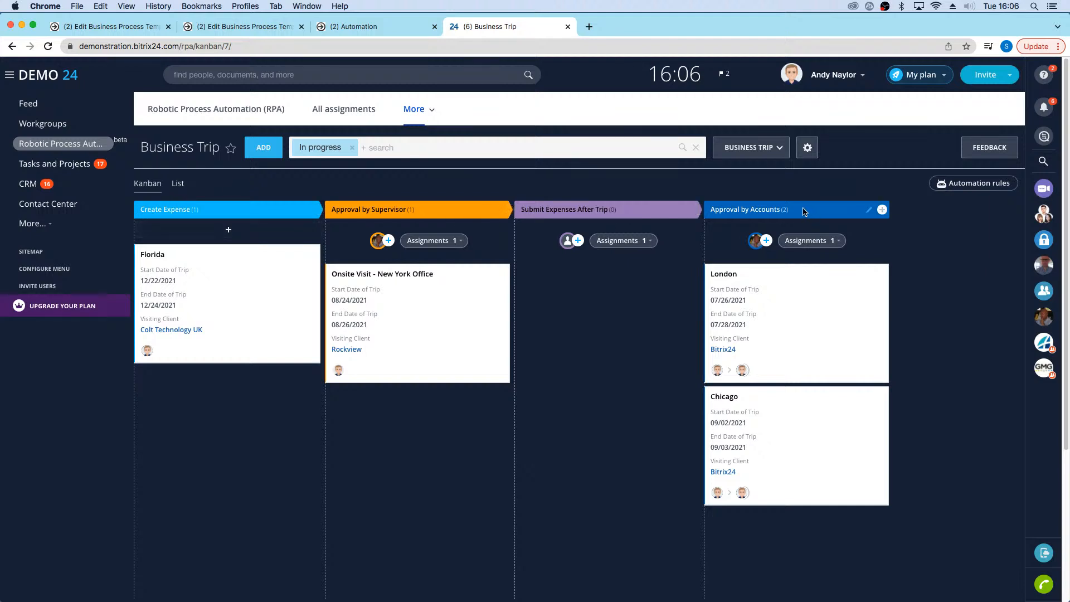
click(947, 184)
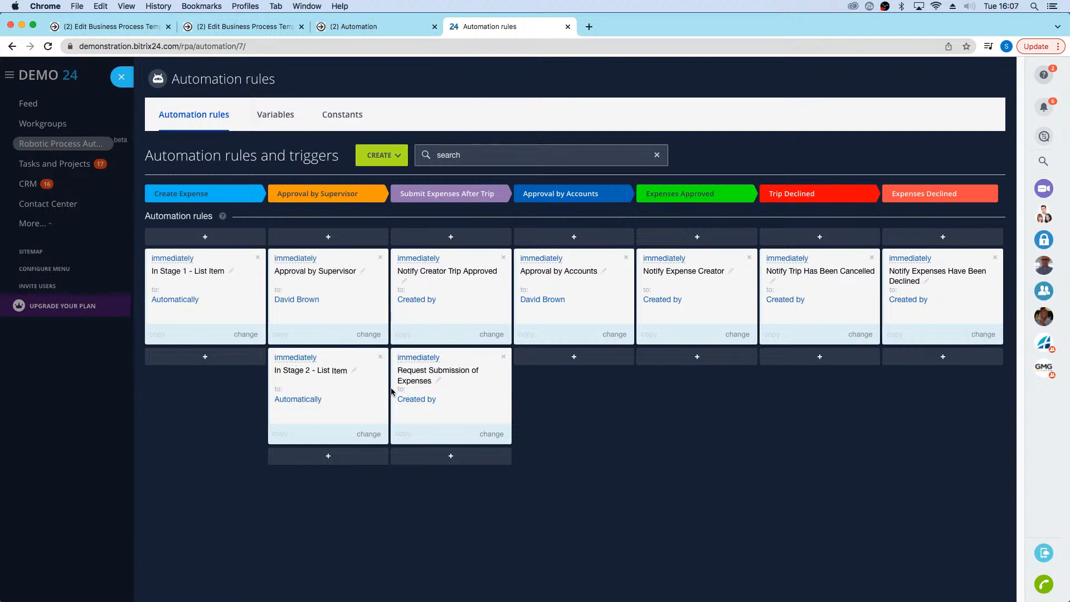
click(602, 360)
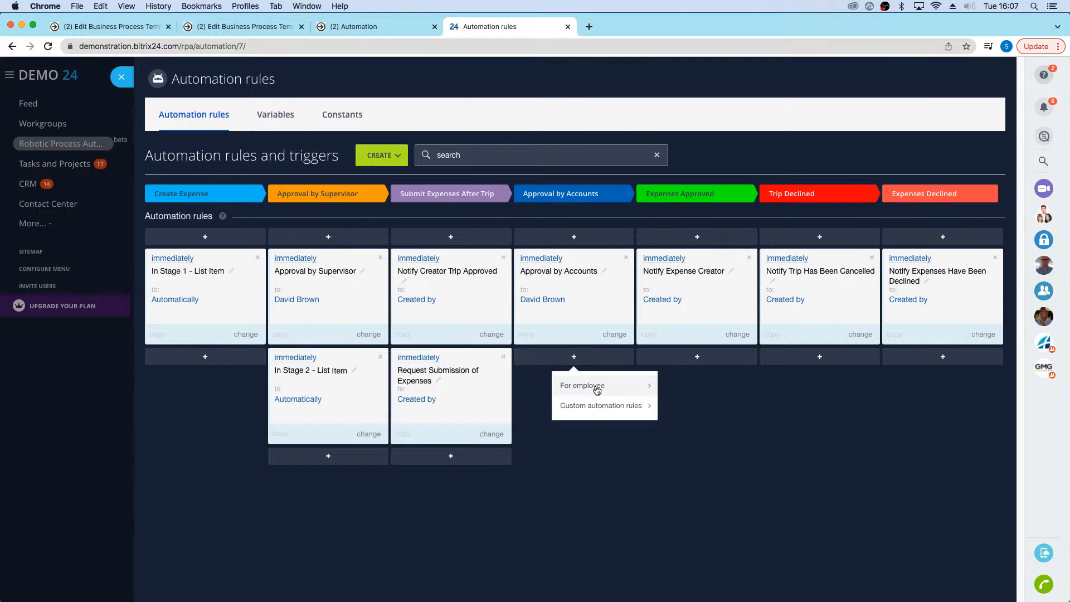
mouse_move(617, 394)
scroll(679, 412, down, 3)
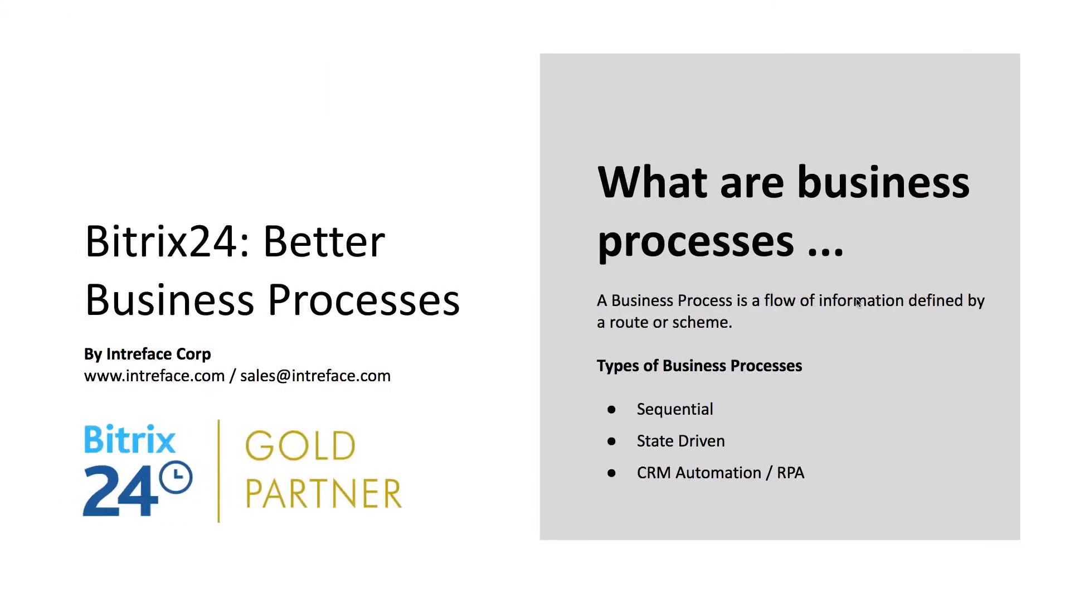
click(951, 250)
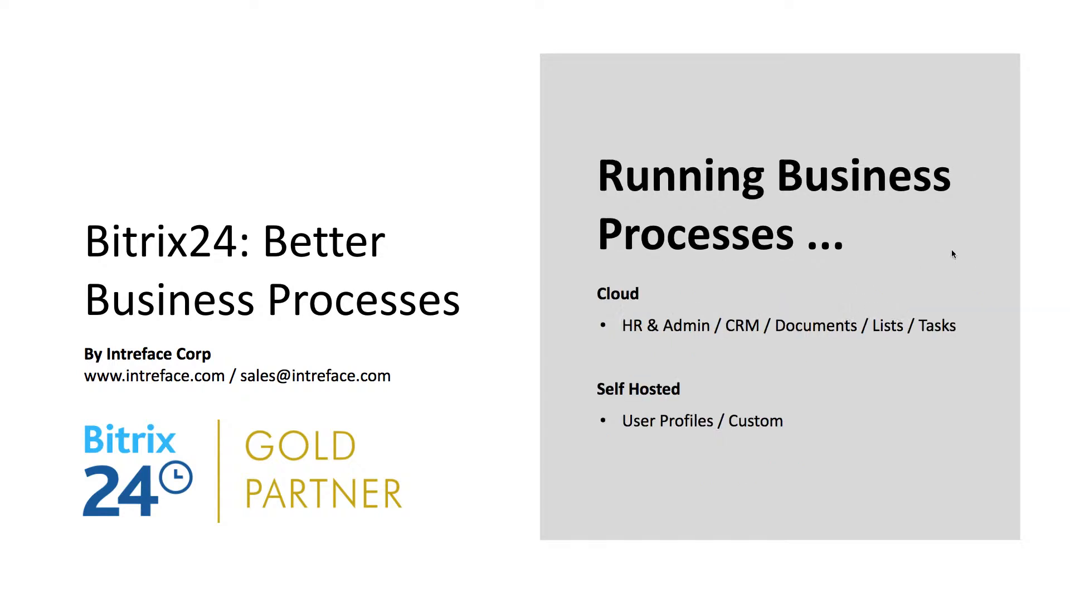
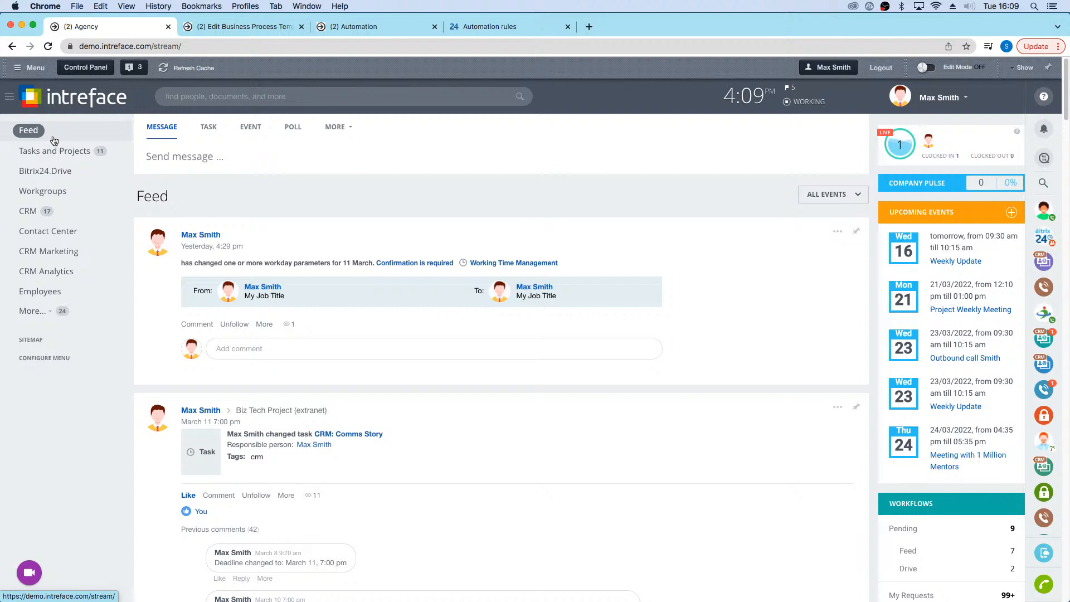
Step: From the feed's post composer, view the available workflows and open the Request Leave Form
click(350, 128)
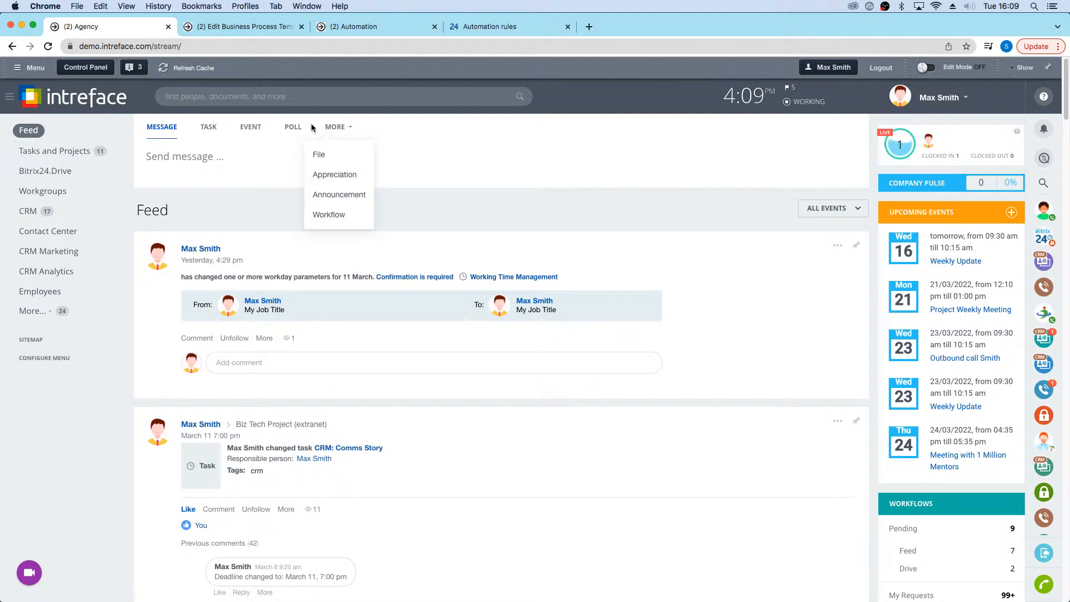
click(321, 217)
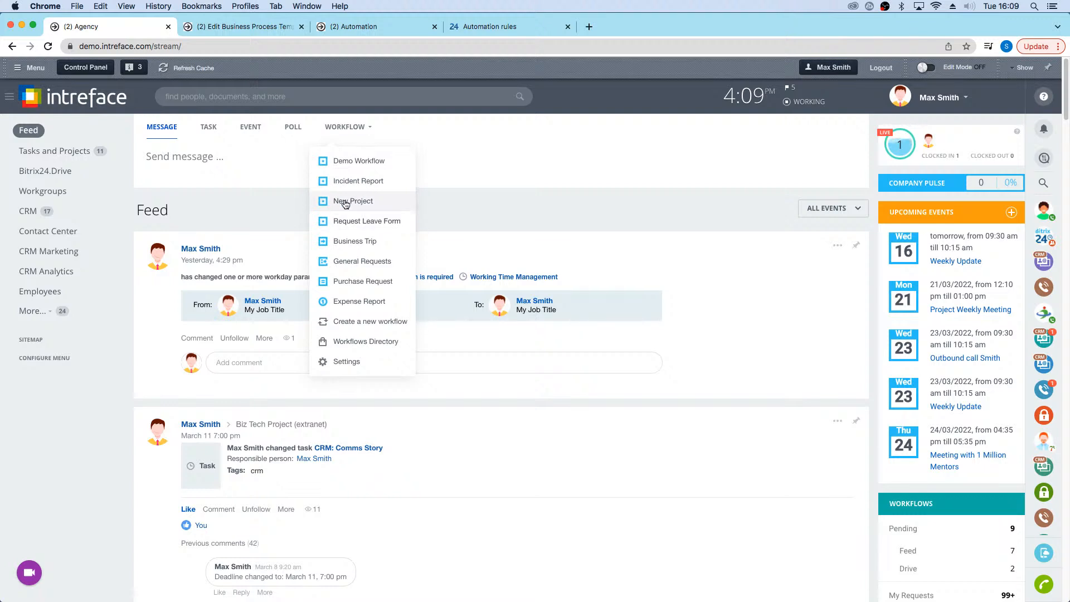
click(379, 218)
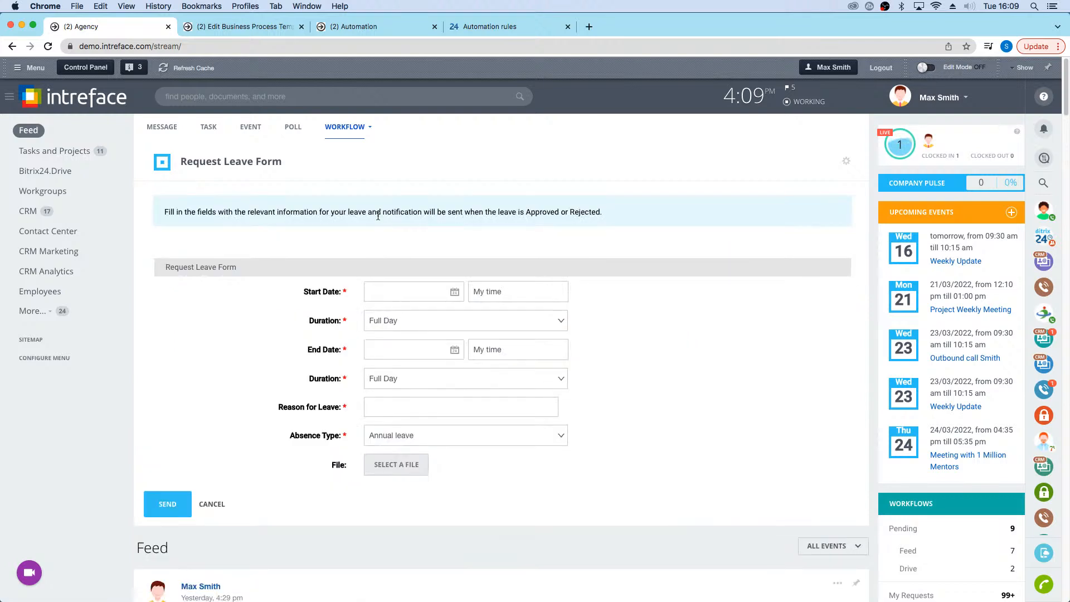
Step: Open the Workflows Directory from the feed's workflow options, then view the list of running workflows
click(372, 130)
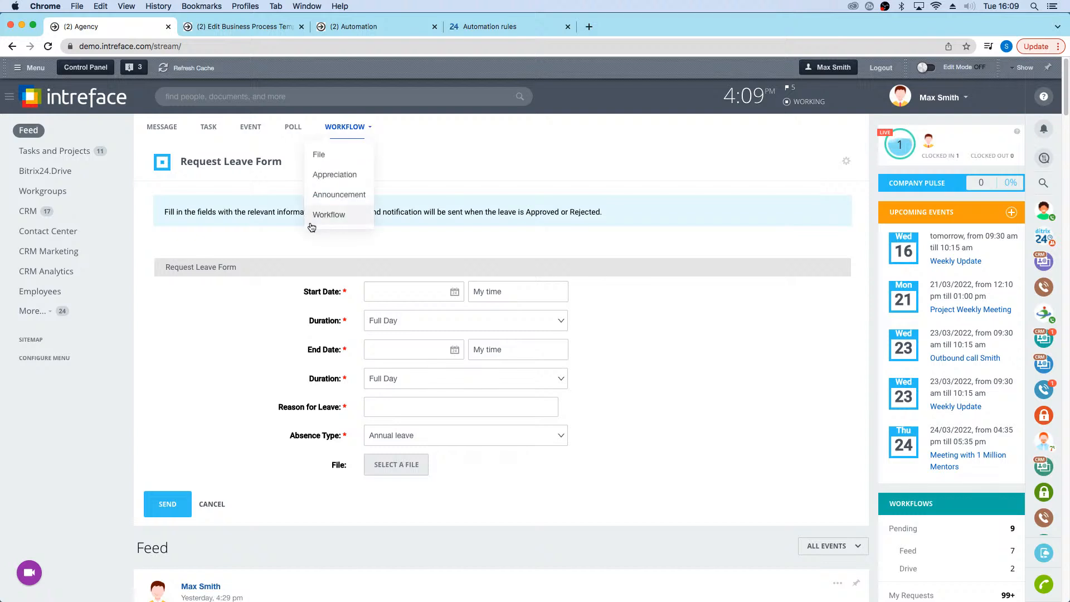
click(334, 218)
click(351, 346)
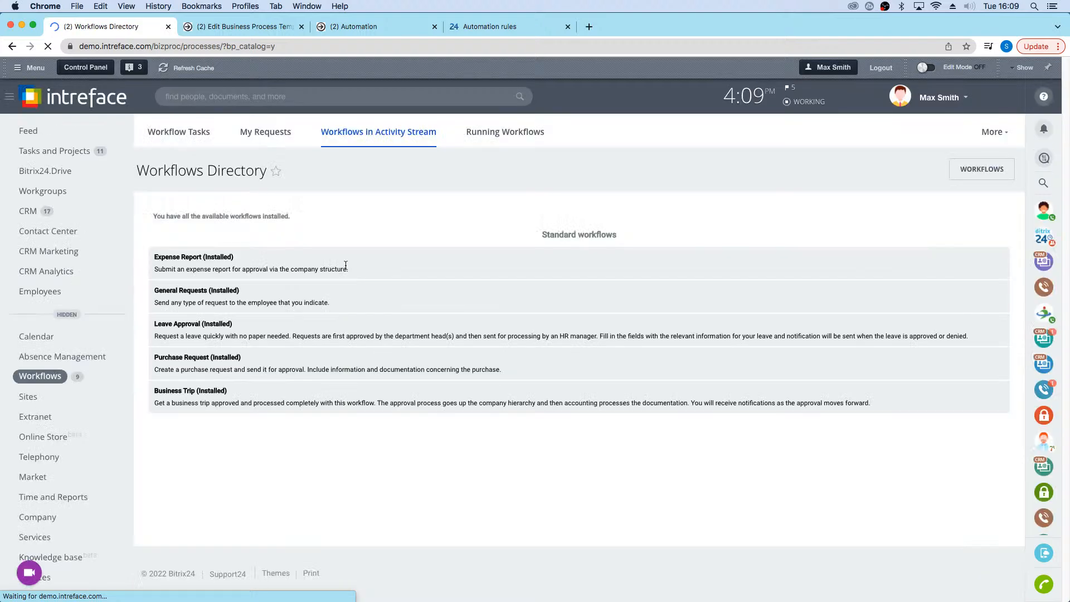
click(67, 315)
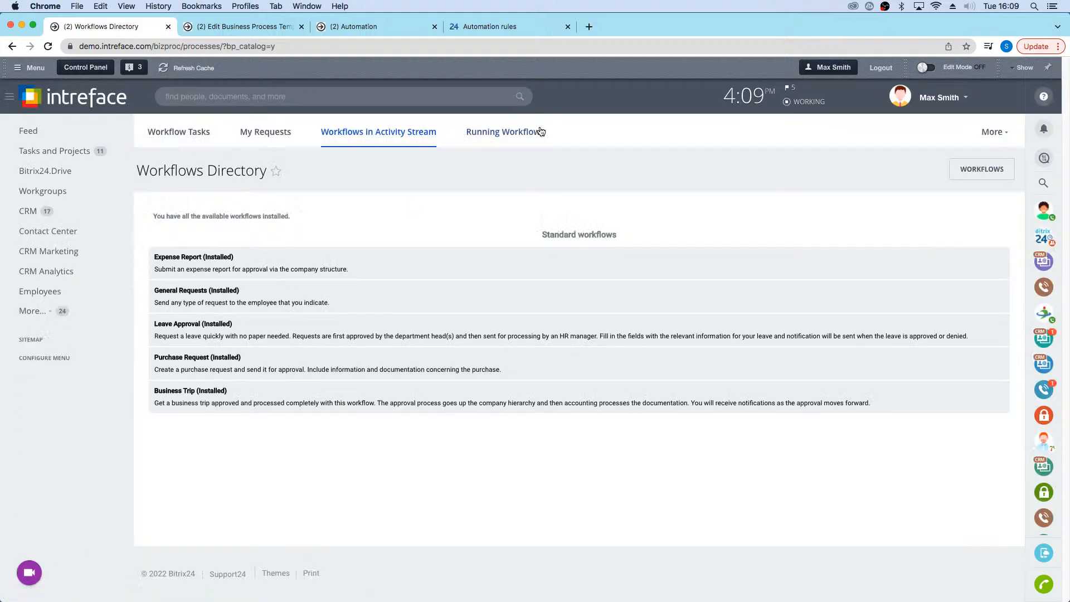
click(497, 132)
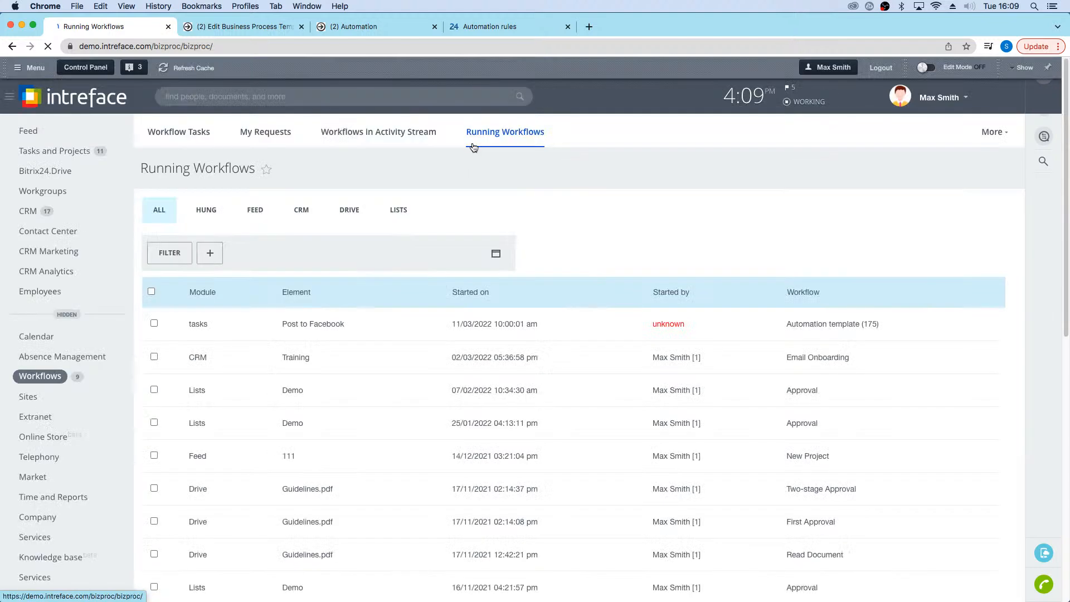
Step: Review the workflows in the activity stream, looking at the Workflows Directory and returning to the workflow list
click(370, 140)
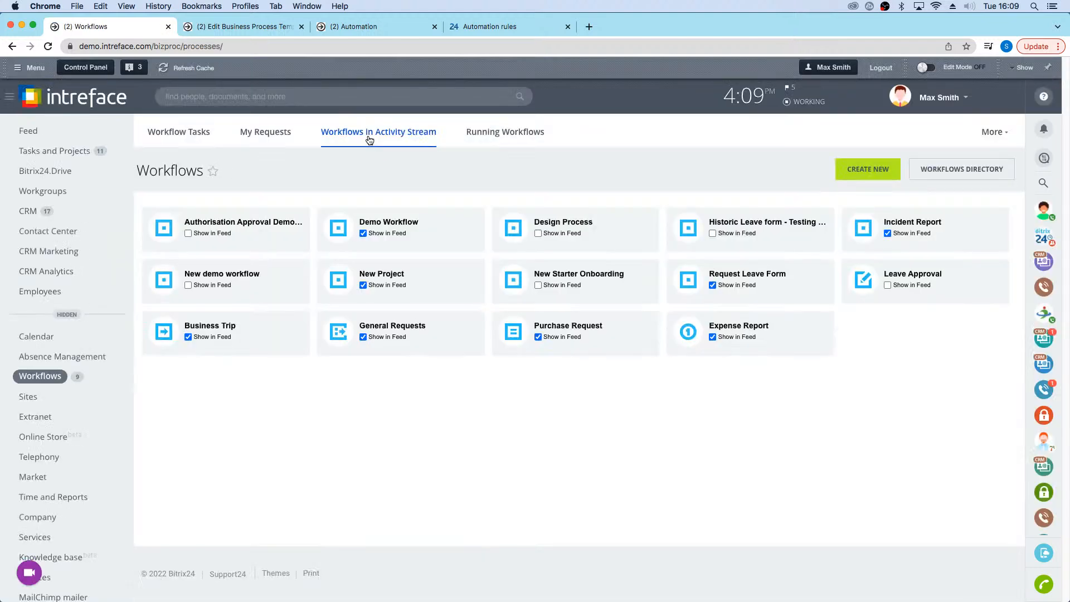
click(969, 174)
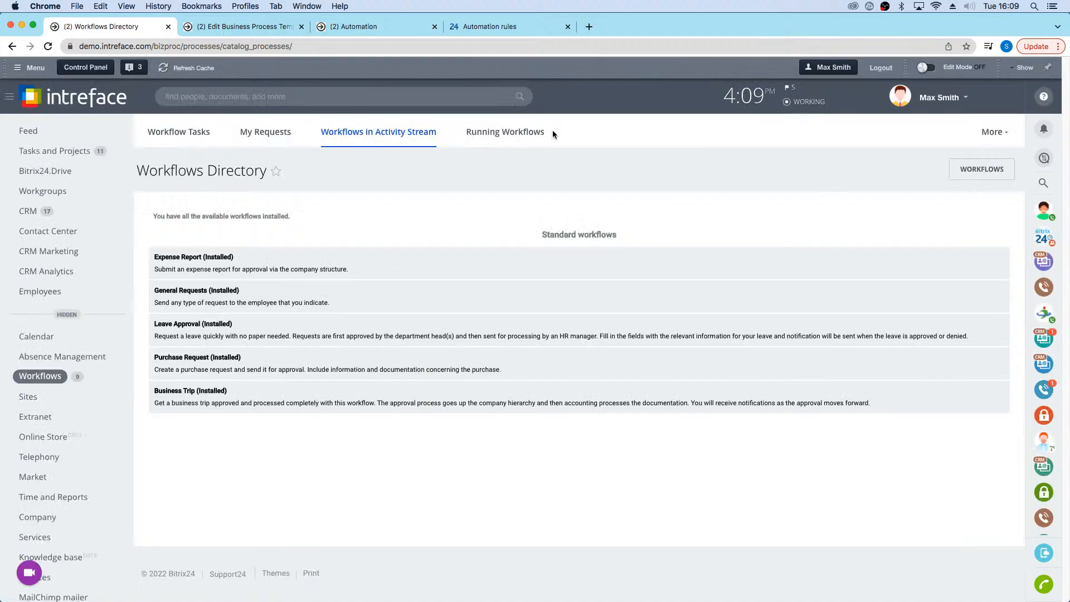
click(981, 169)
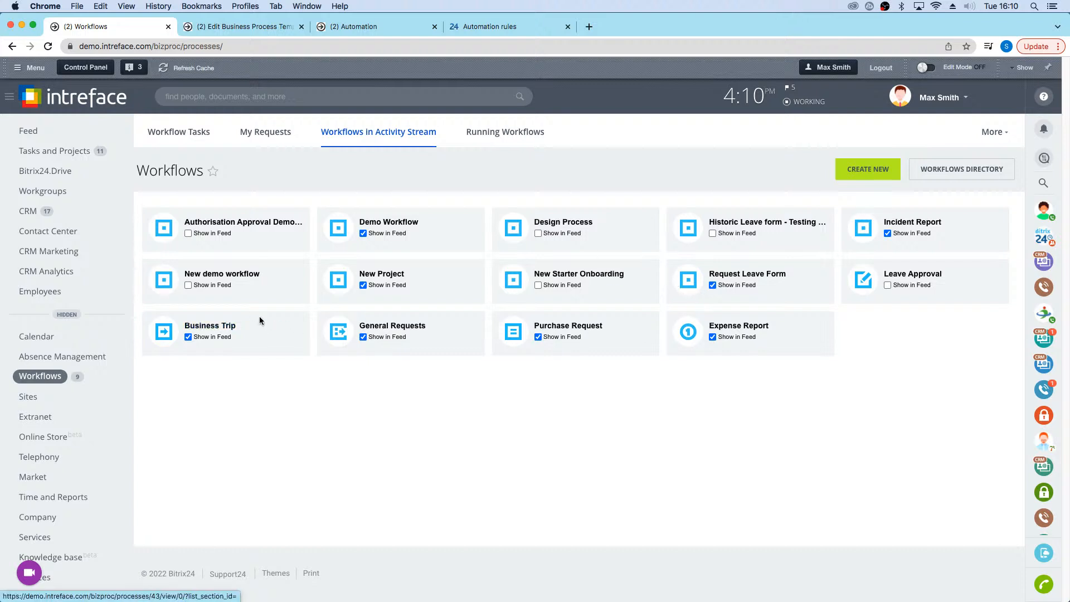
click(188, 337)
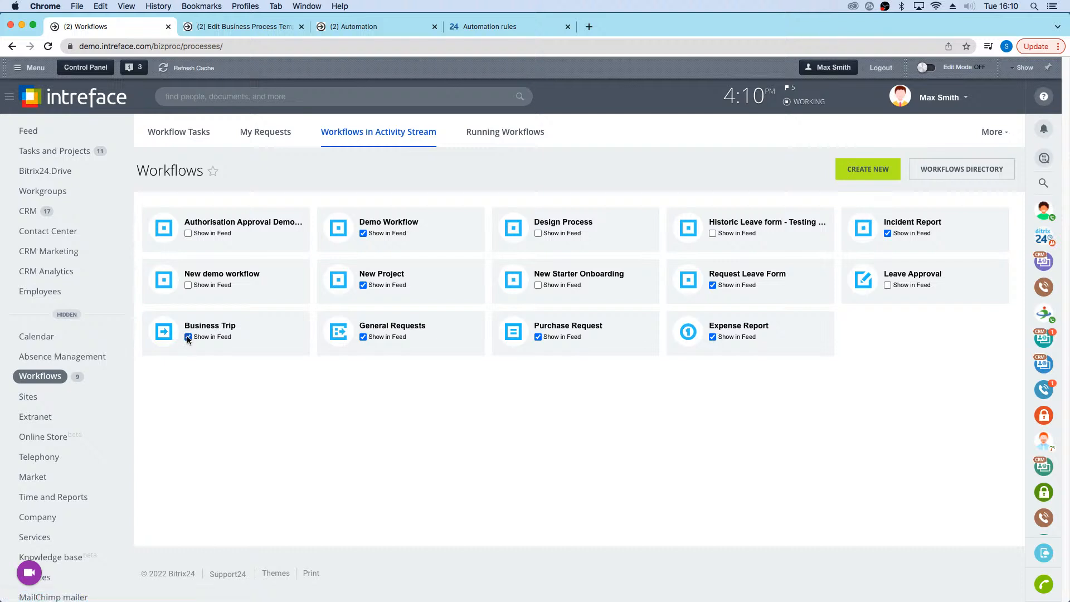
click(68, 314)
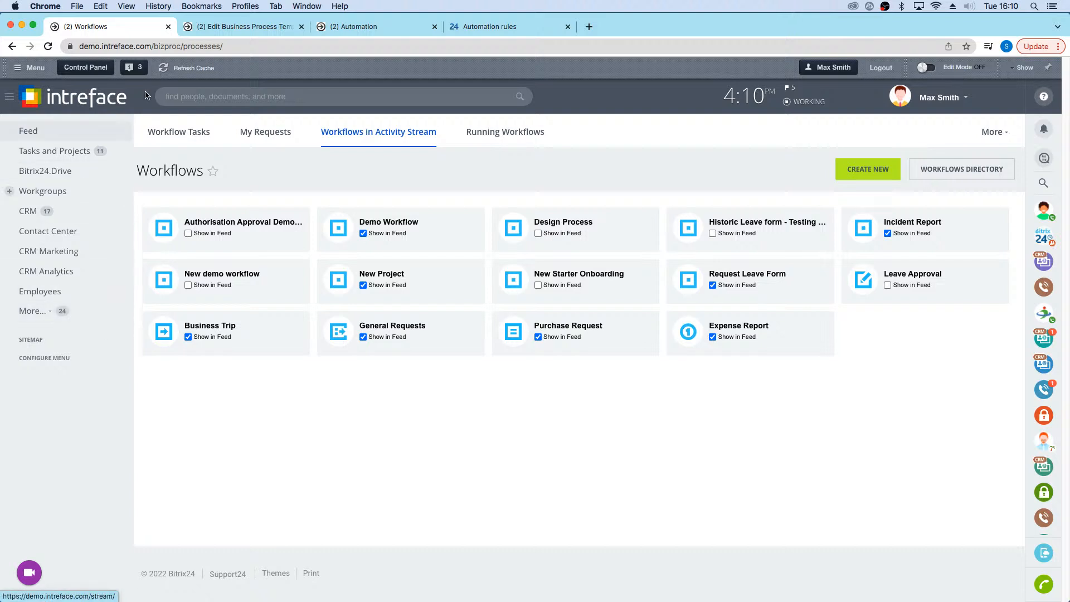
Step: Open the CRM contact that has the Reference Check activity and start the Client Feedback workflow on it
click(31, 216)
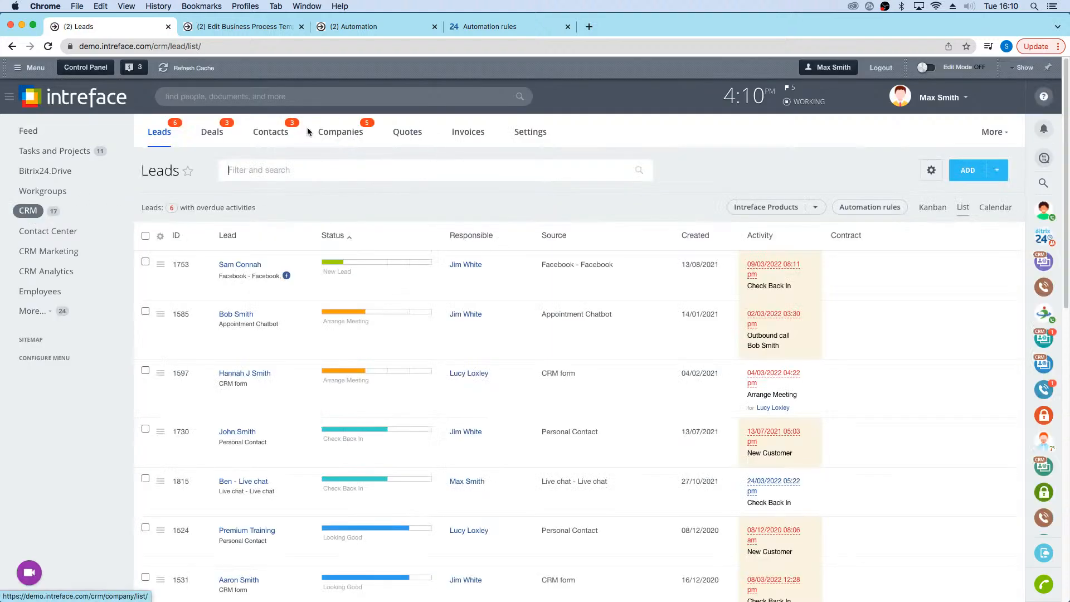
click(260, 134)
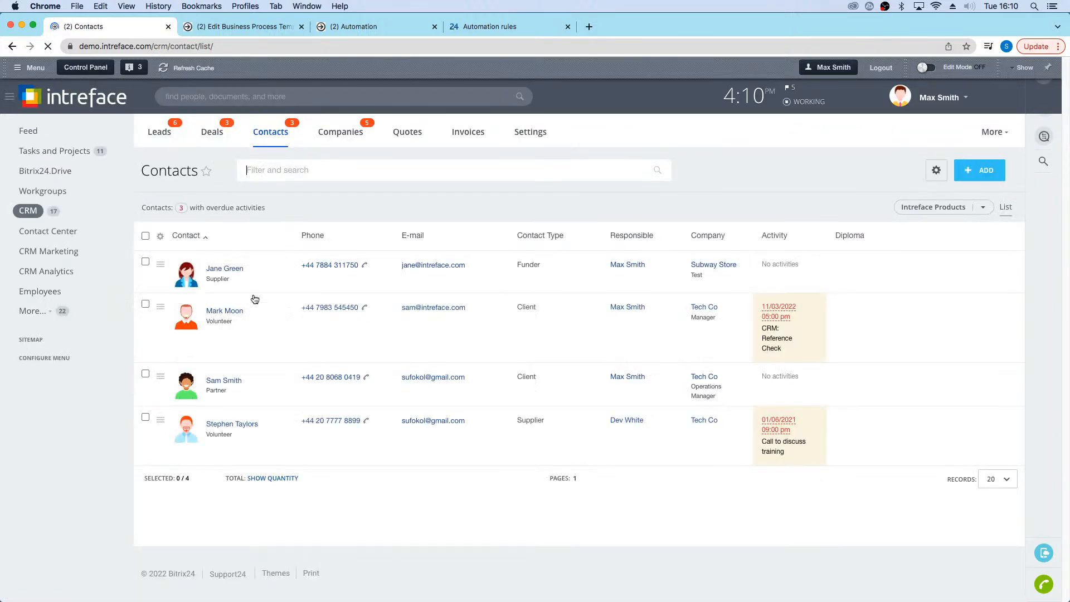
click(230, 310)
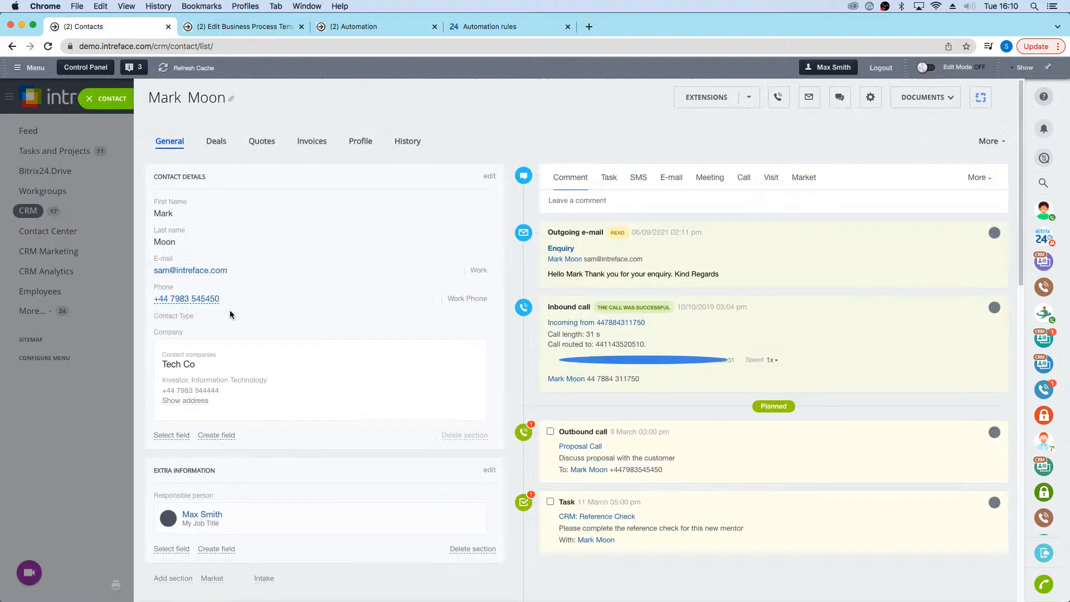
click(981, 106)
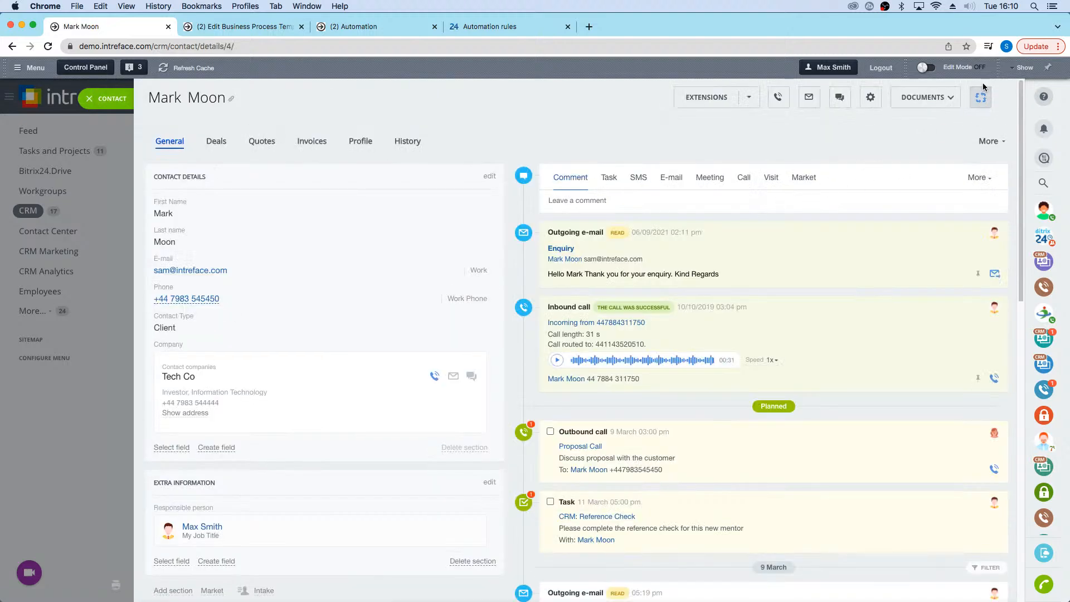
click(950, 98)
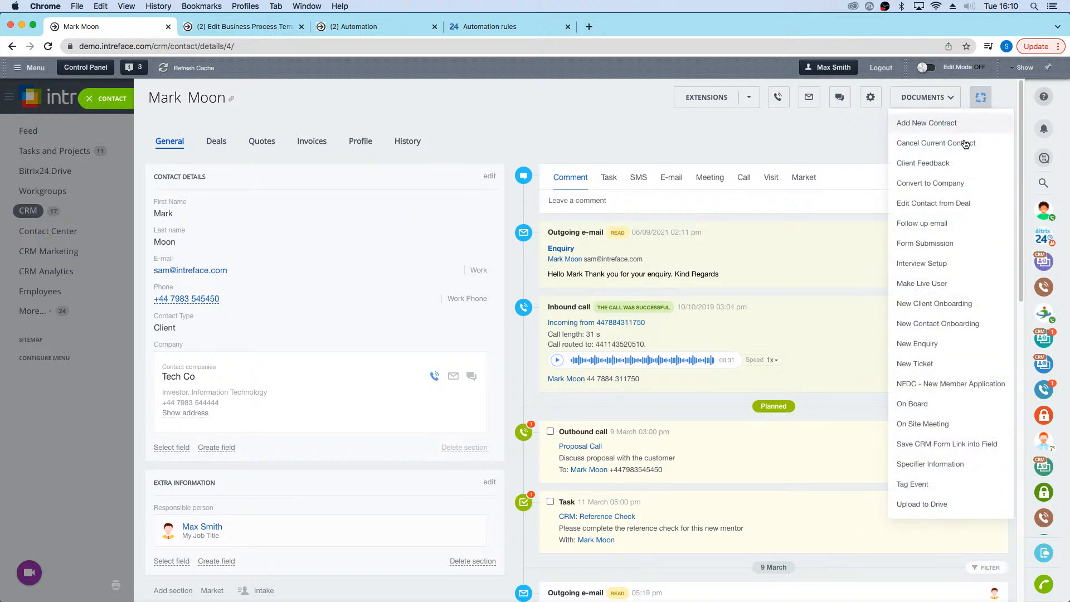
click(939, 165)
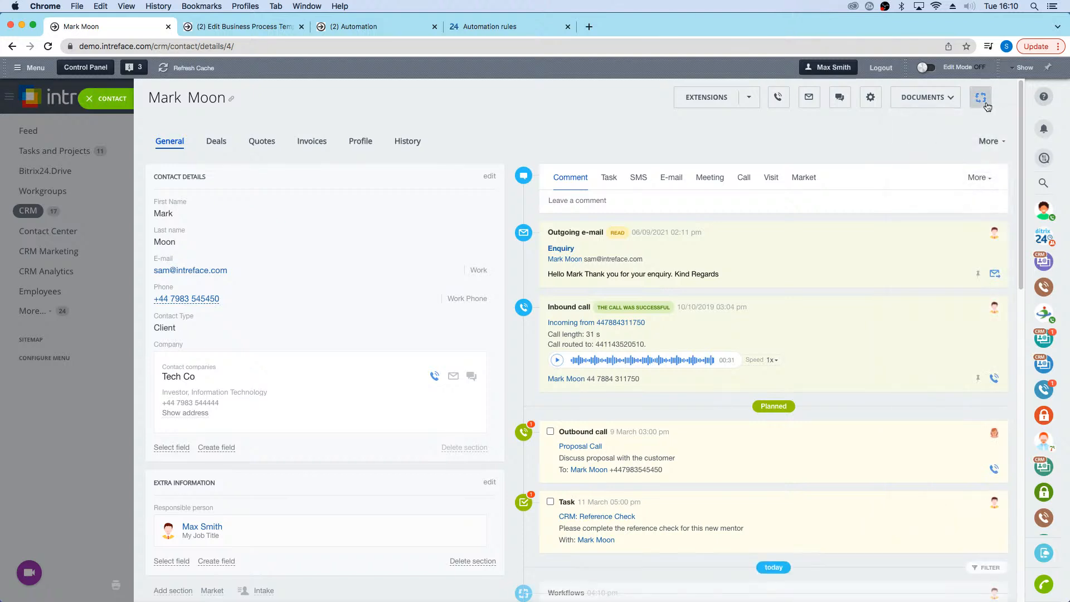
Step: Check the Client Feedback workflow entry in the contact's timeline, then close the contact record
scroll(519, 349, down, 6)
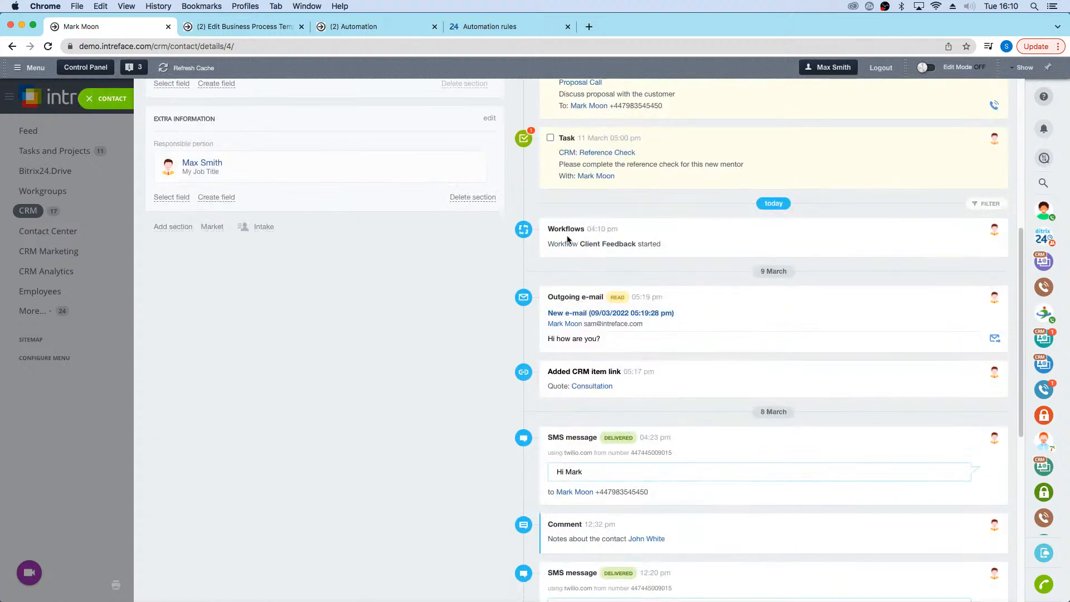
drag(679, 249, 548, 247)
click(553, 272)
scroll(569, 284, up, 4)
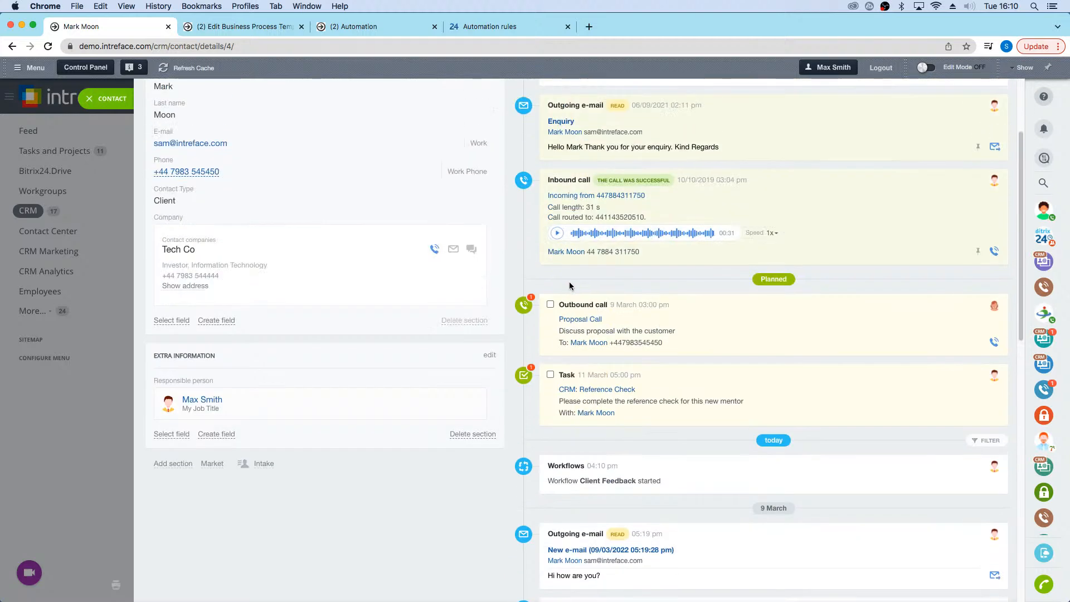
scroll(572, 283, up, 5)
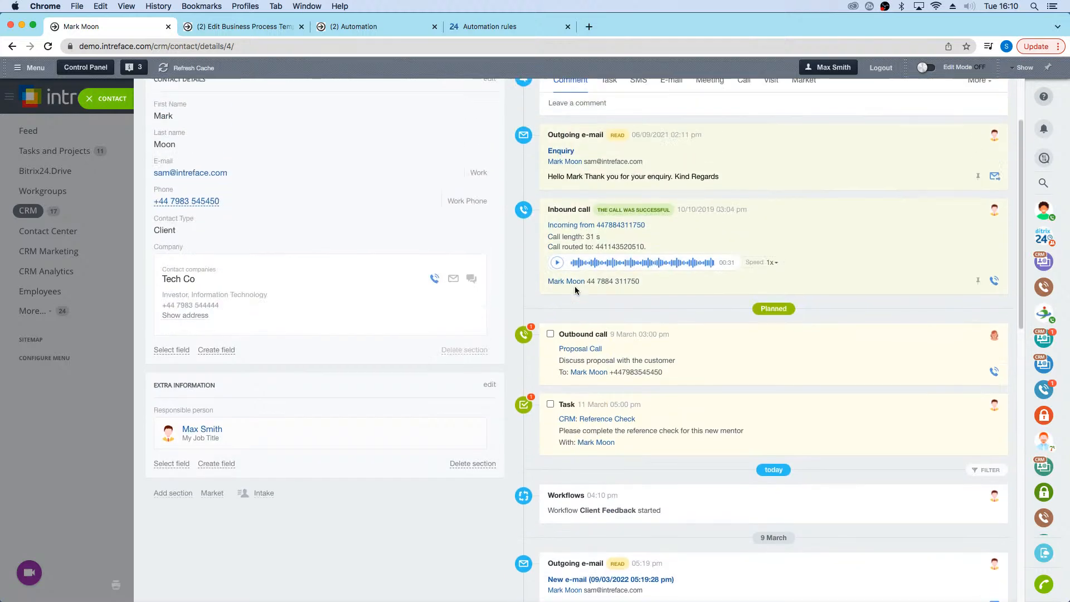
click(101, 101)
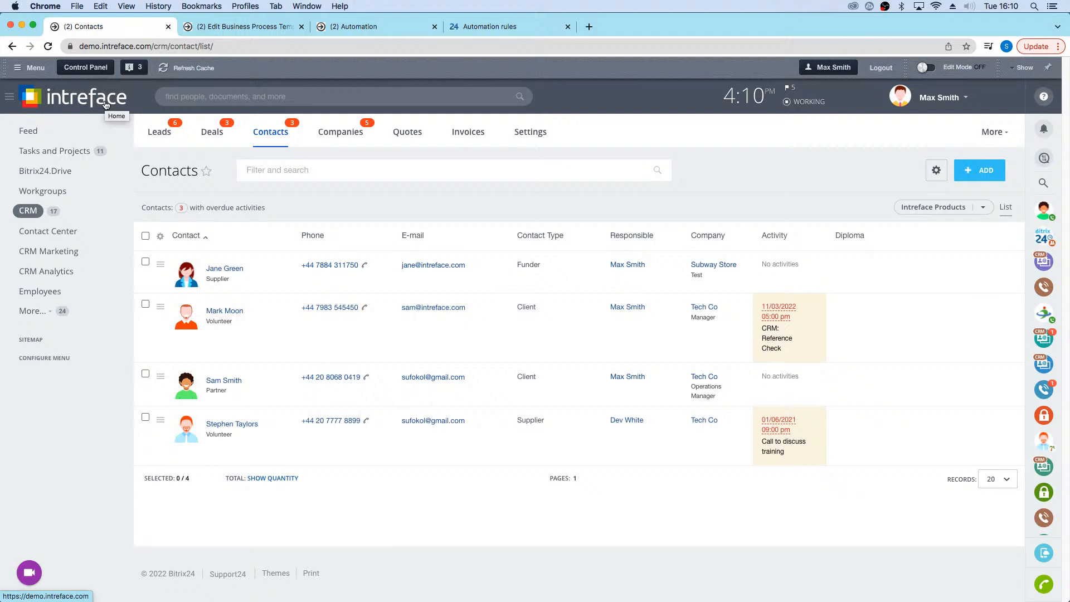
Step: Open the Company Drive and save its business process configuration with Activate business processes enabled
click(28, 179)
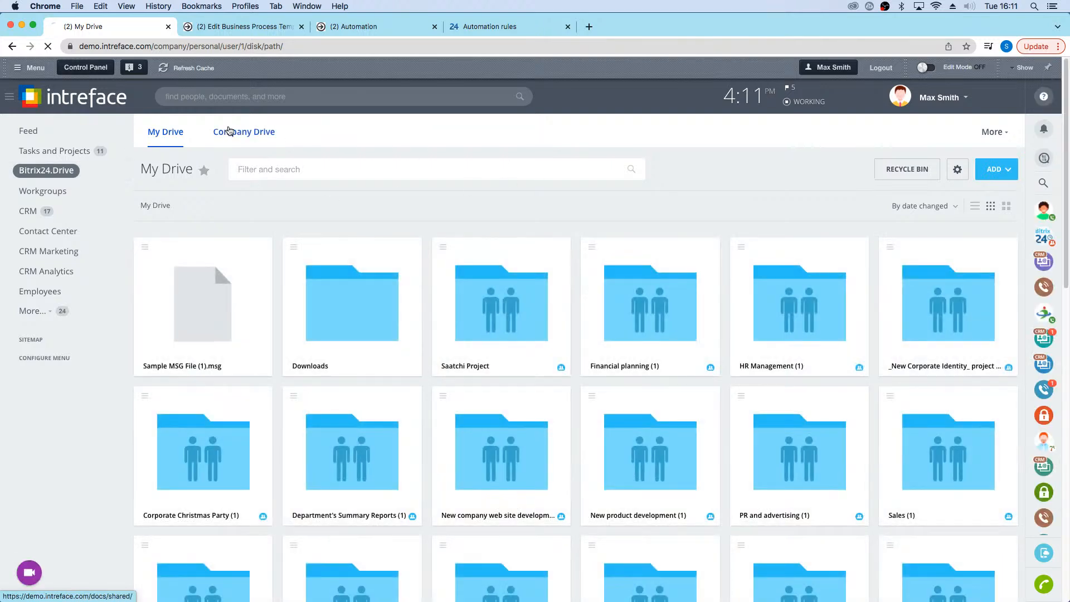
click(226, 131)
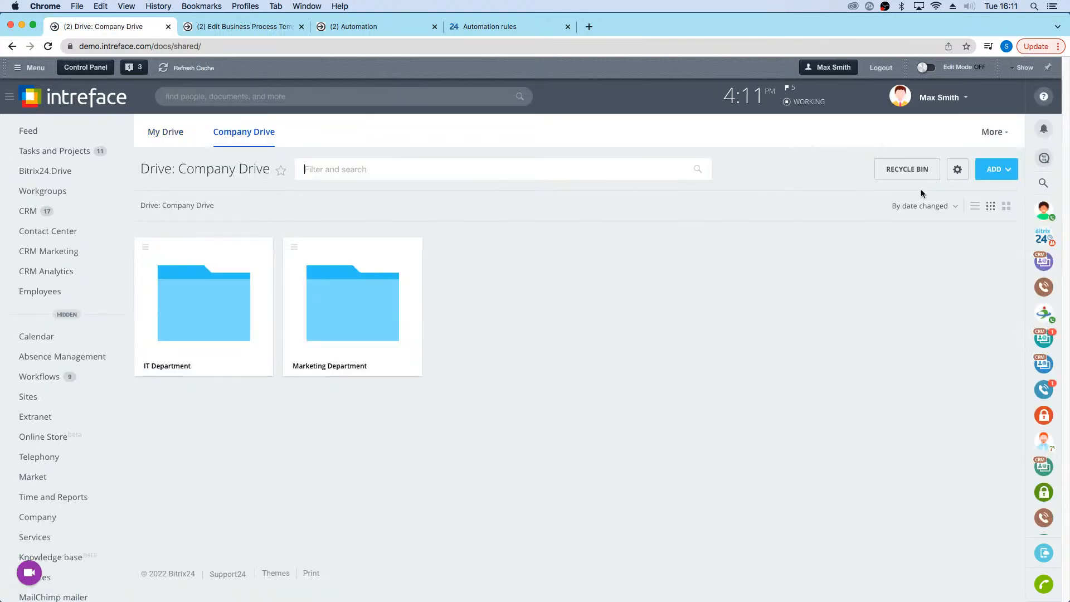
click(957, 170)
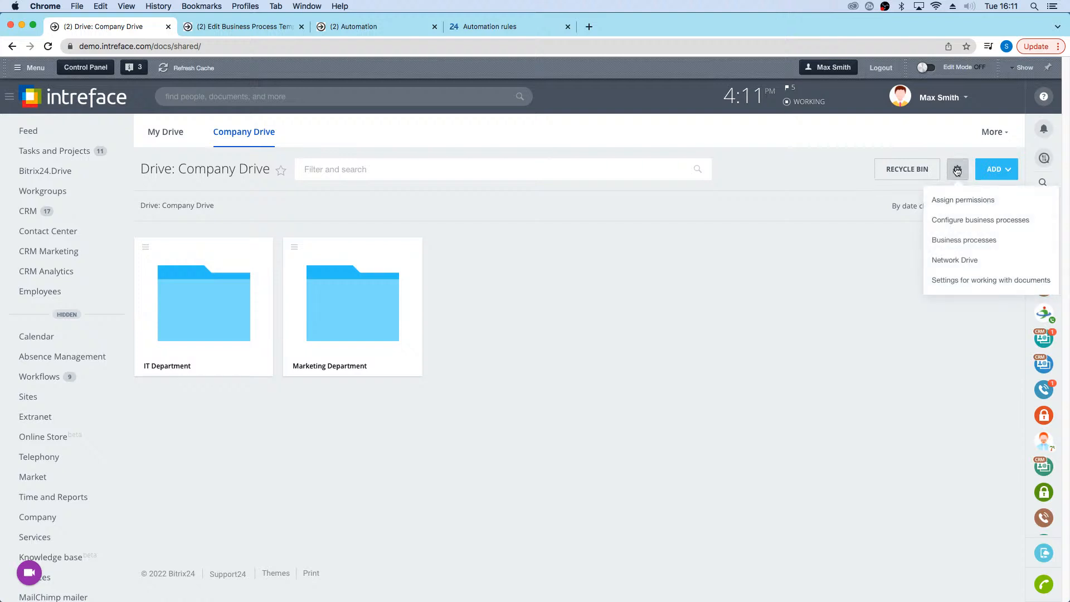
click(955, 224)
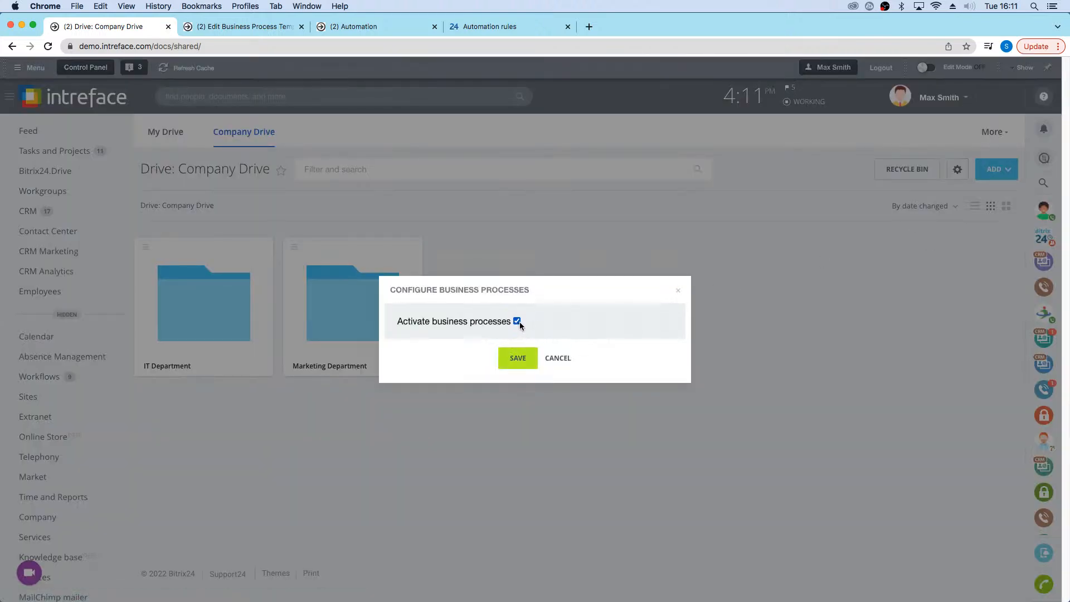
click(518, 358)
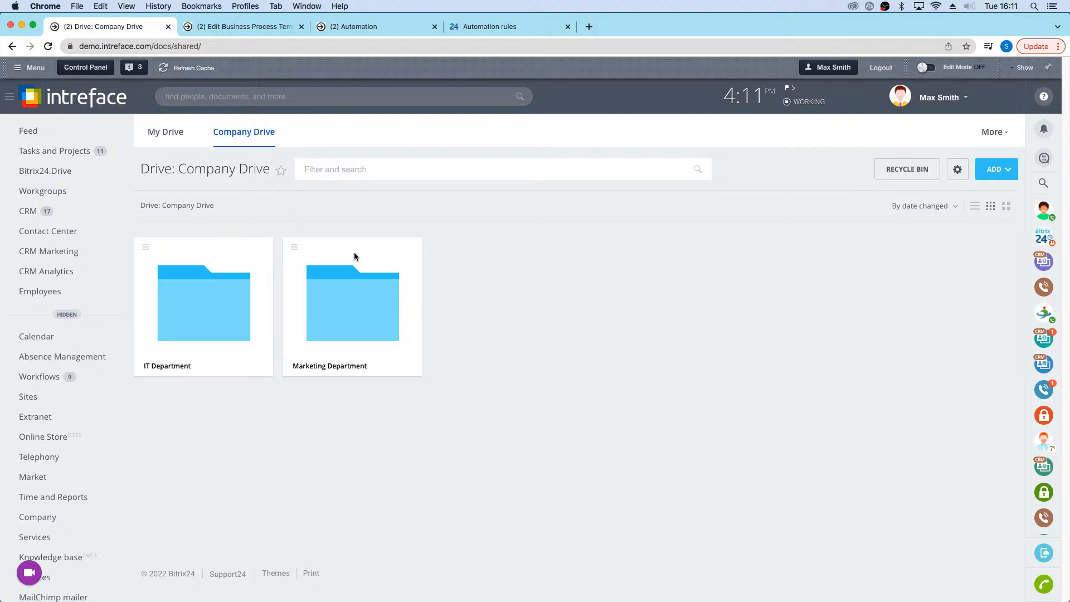
click(67, 314)
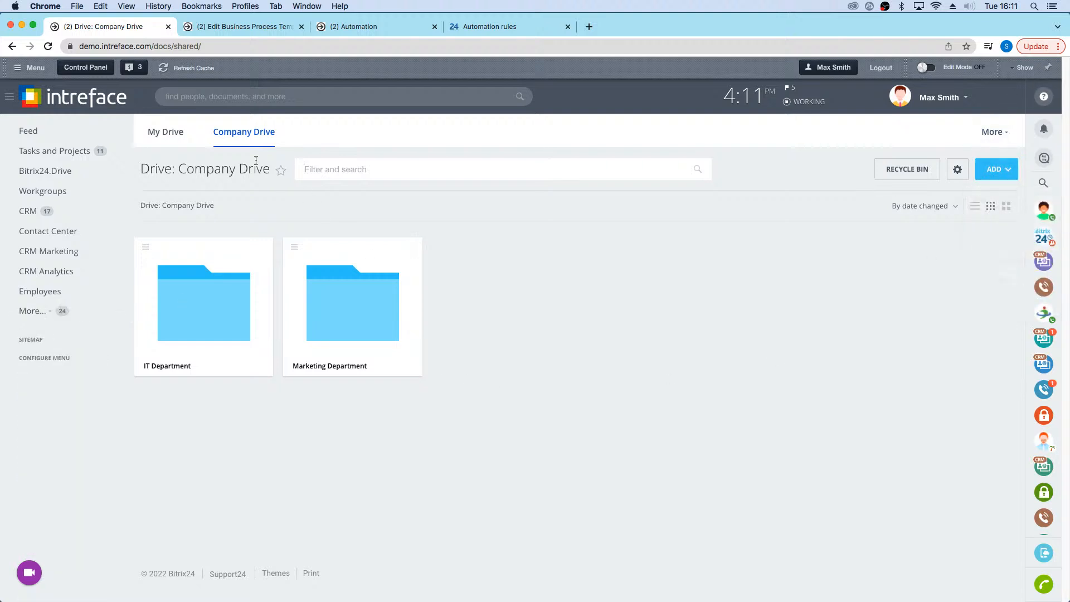
Step: In My Drive, review the actions available for Absence request.docx and the options in the drive's settings
click(171, 132)
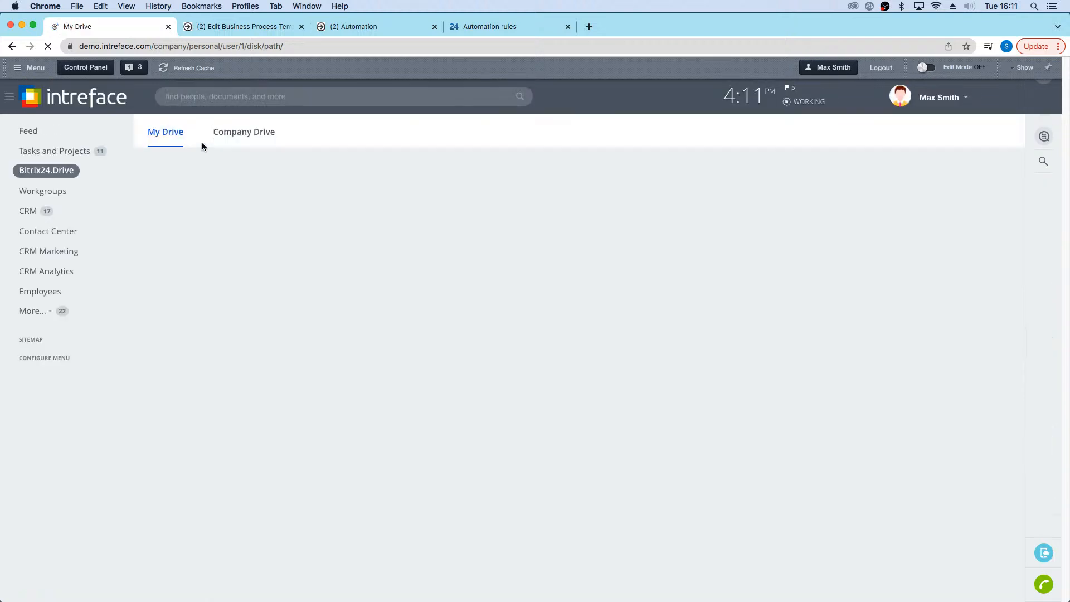
scroll(625, 428, down, 10)
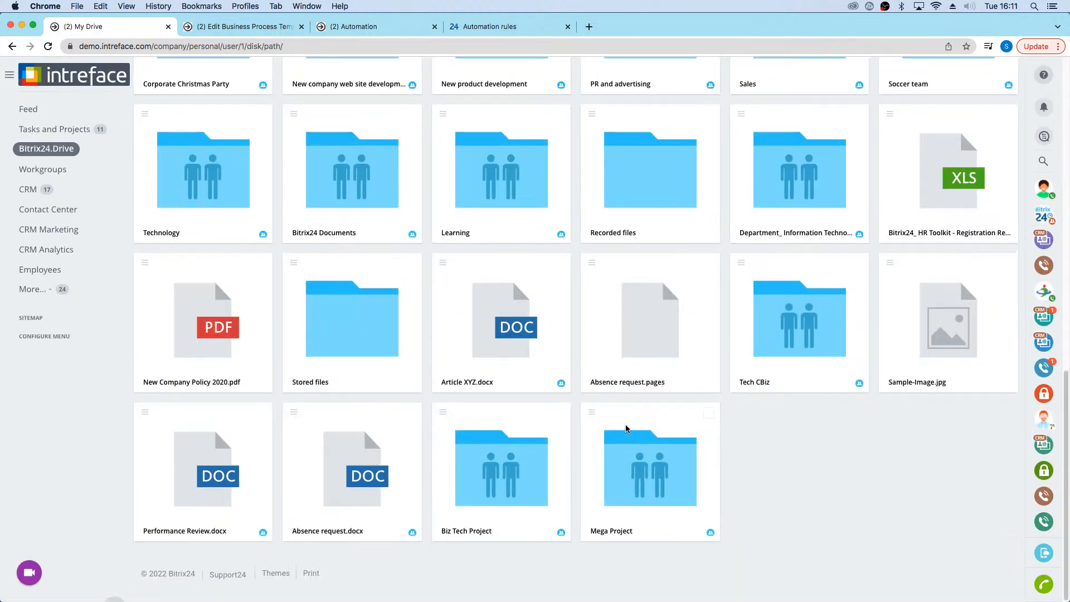
right_click(343, 474)
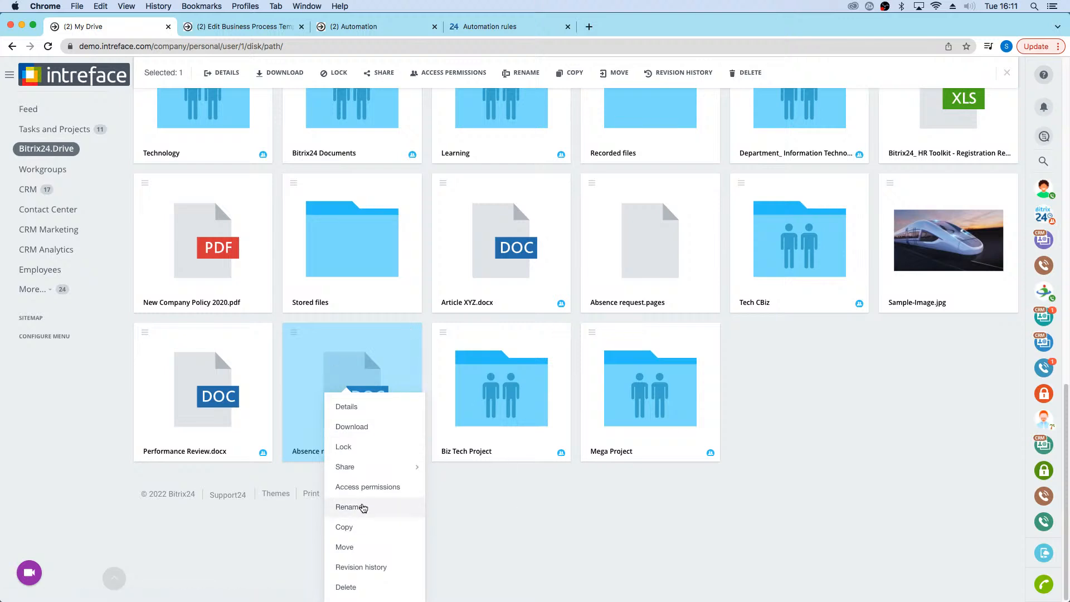
click(509, 554)
scroll(767, 288, up, 5)
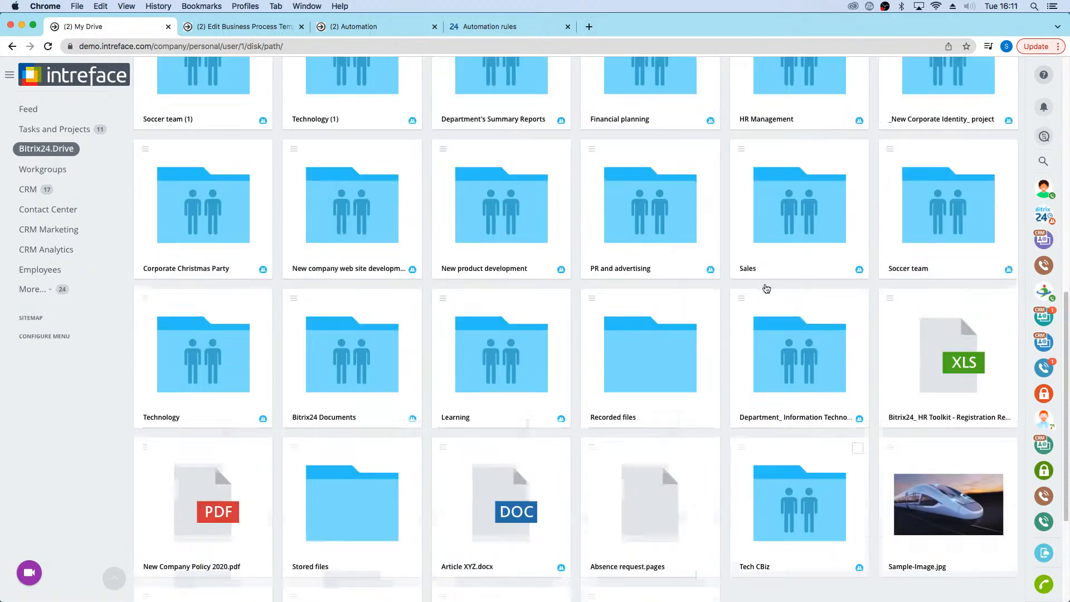
scroll(807, 258, up, 8)
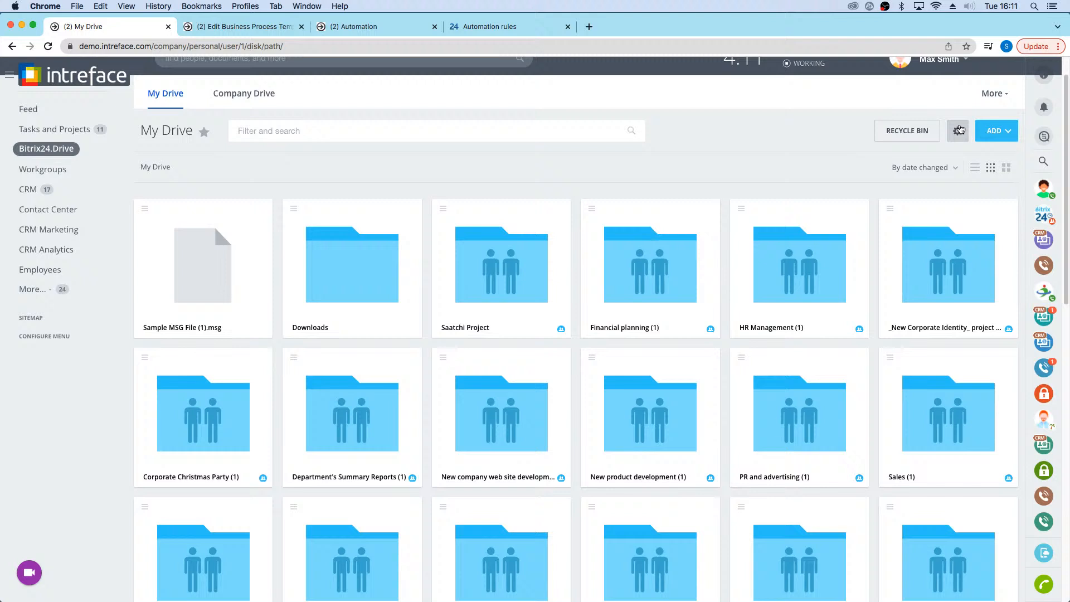
click(958, 131)
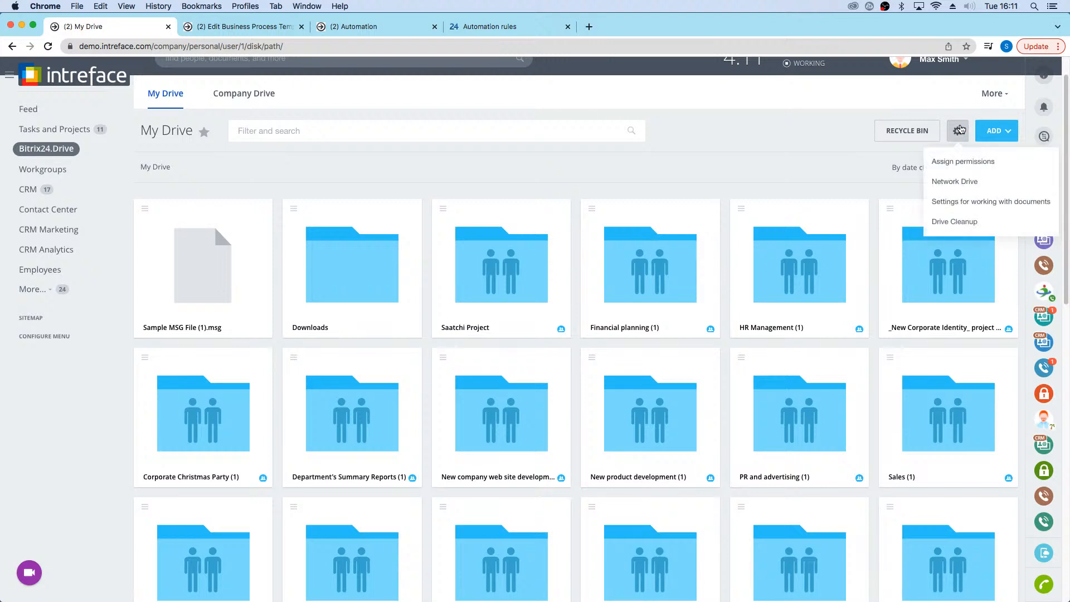
Step: Return to the Company Drive and open its list of business process templates
click(253, 94)
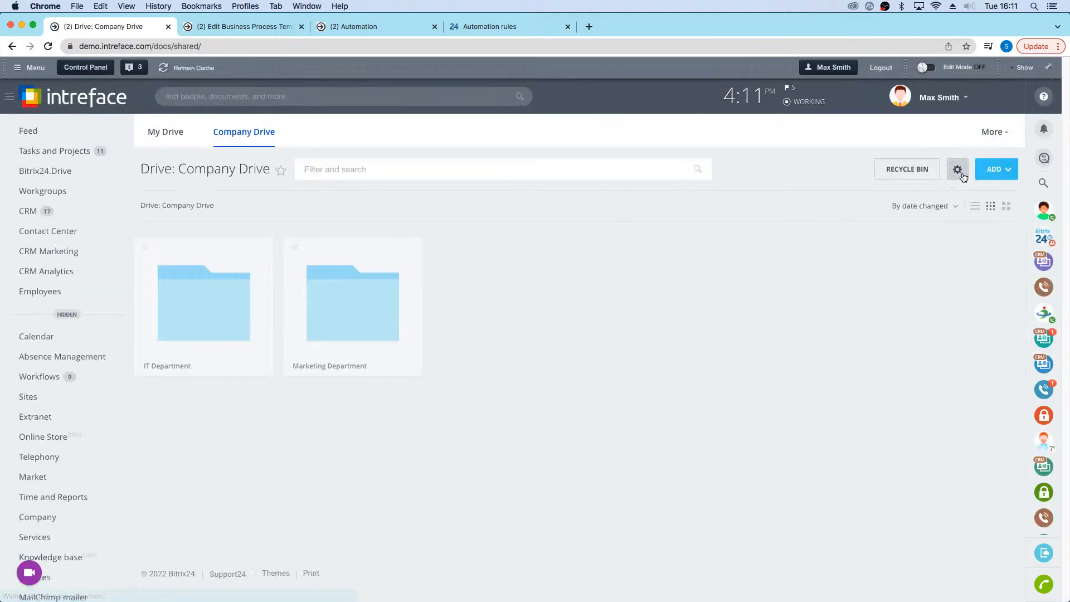
click(958, 169)
click(964, 239)
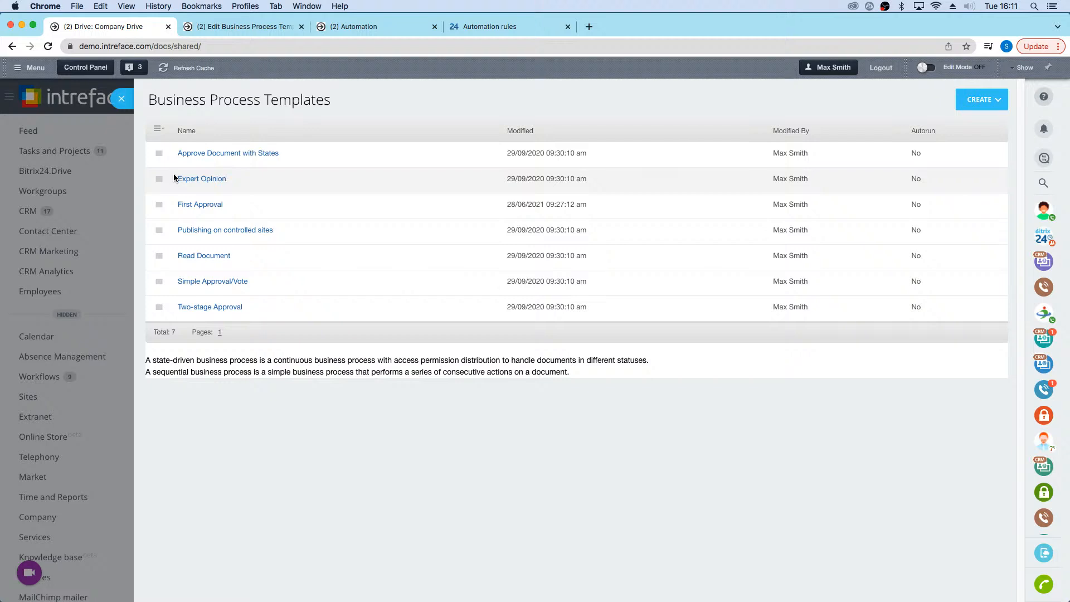
Step: Leave the Company Drive's template list and open the Expenses list in the Biz Tech Project workgroup
click(122, 98)
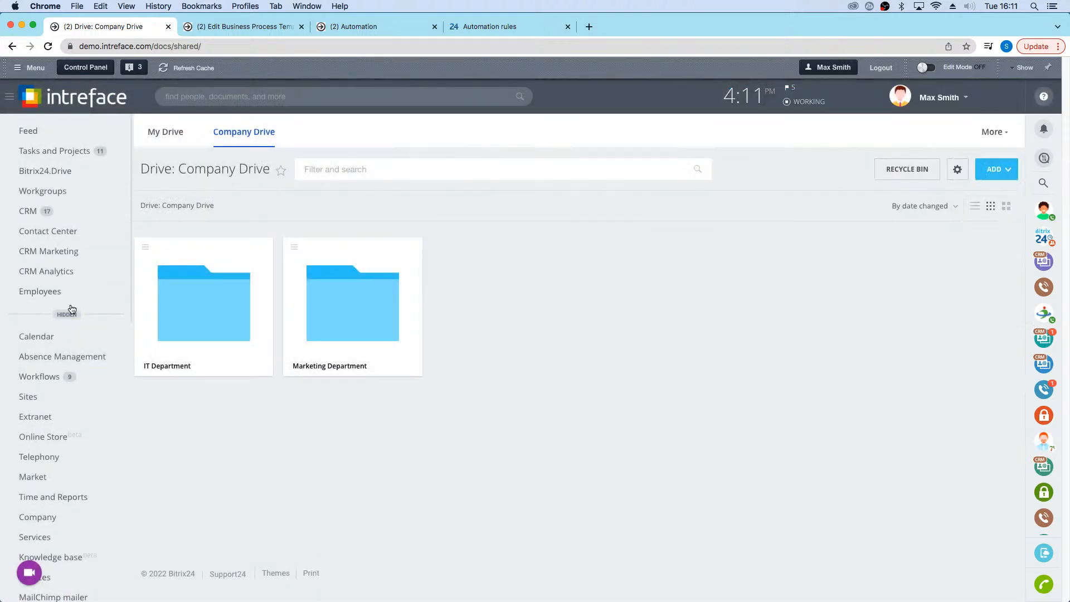
click(31, 193)
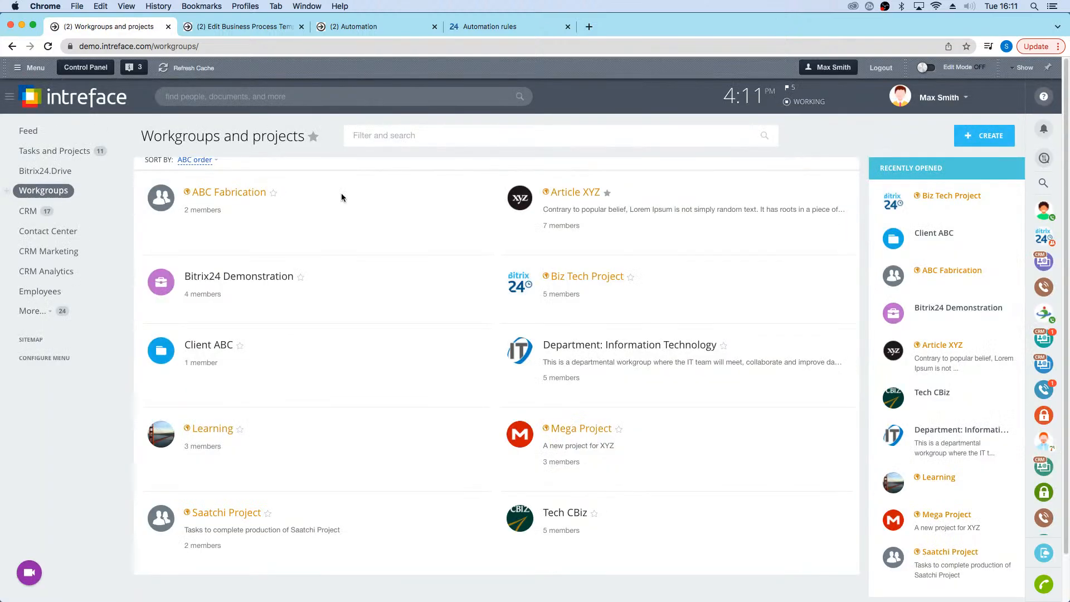
click(589, 285)
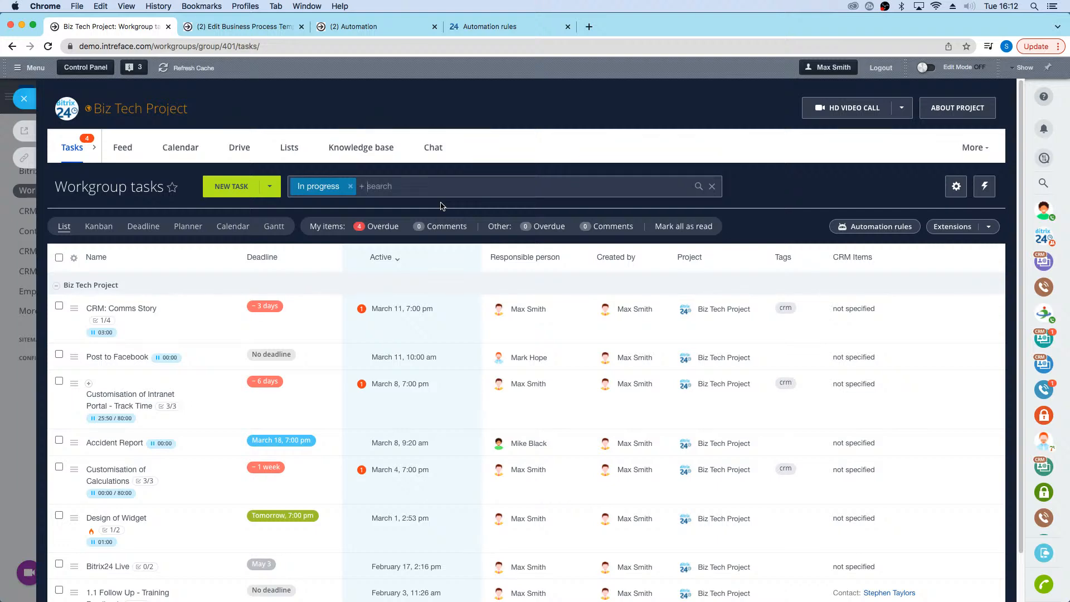
click(287, 147)
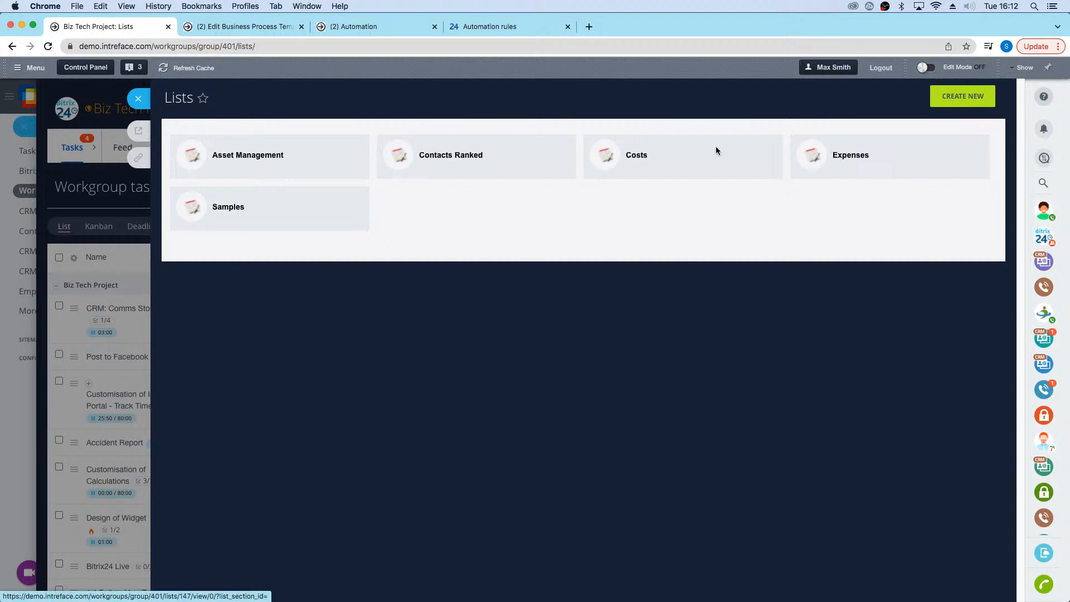
click(864, 161)
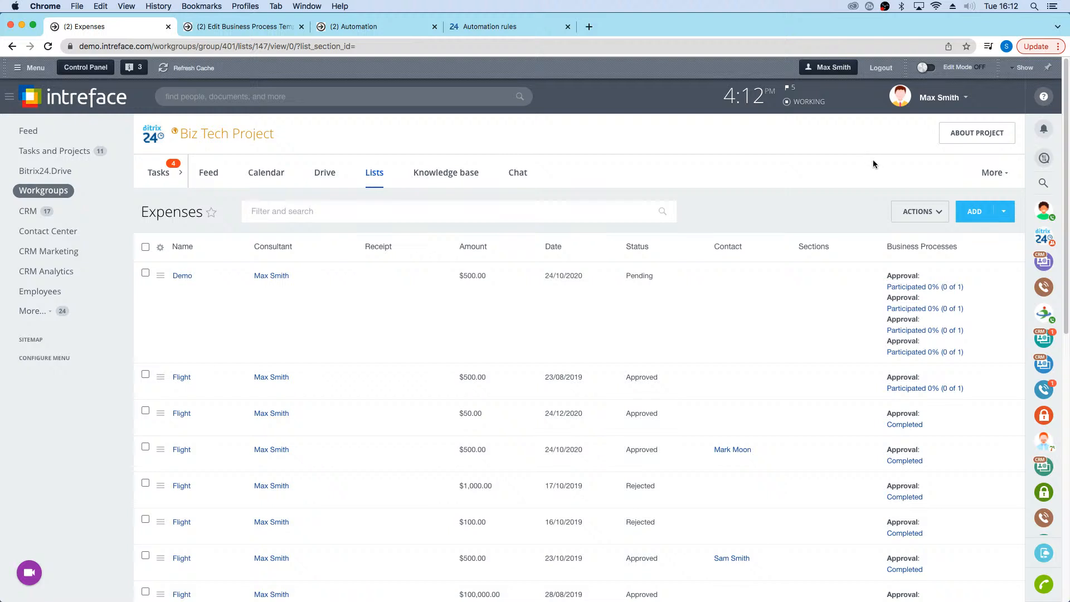
Step: Run the Approval business process on the $50.00 Flight expense dated 24/12/2020
click(161, 377)
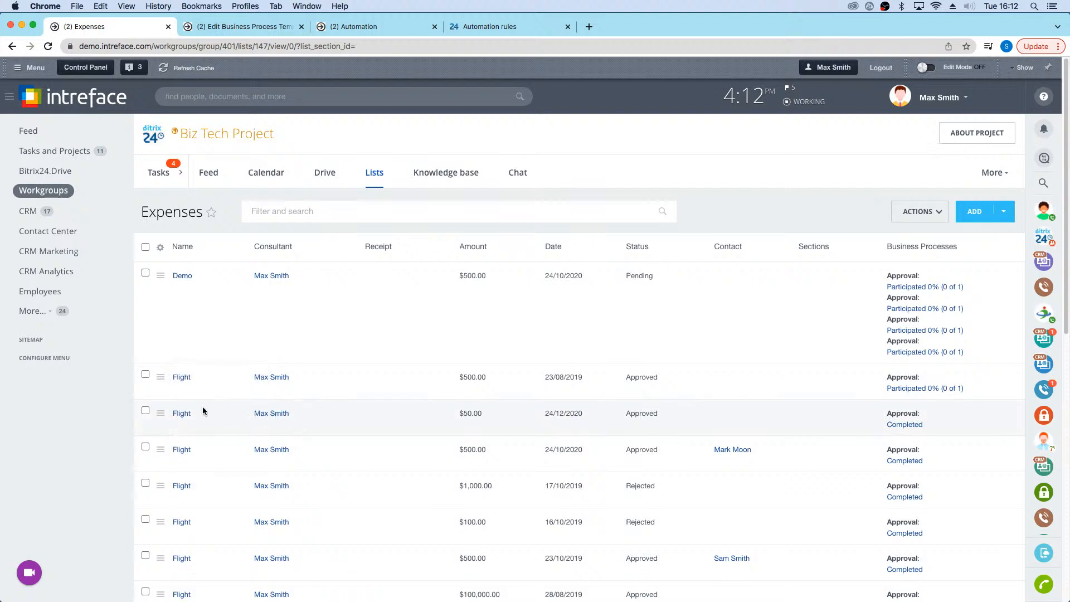
click(161, 413)
mouse_move(250, 453)
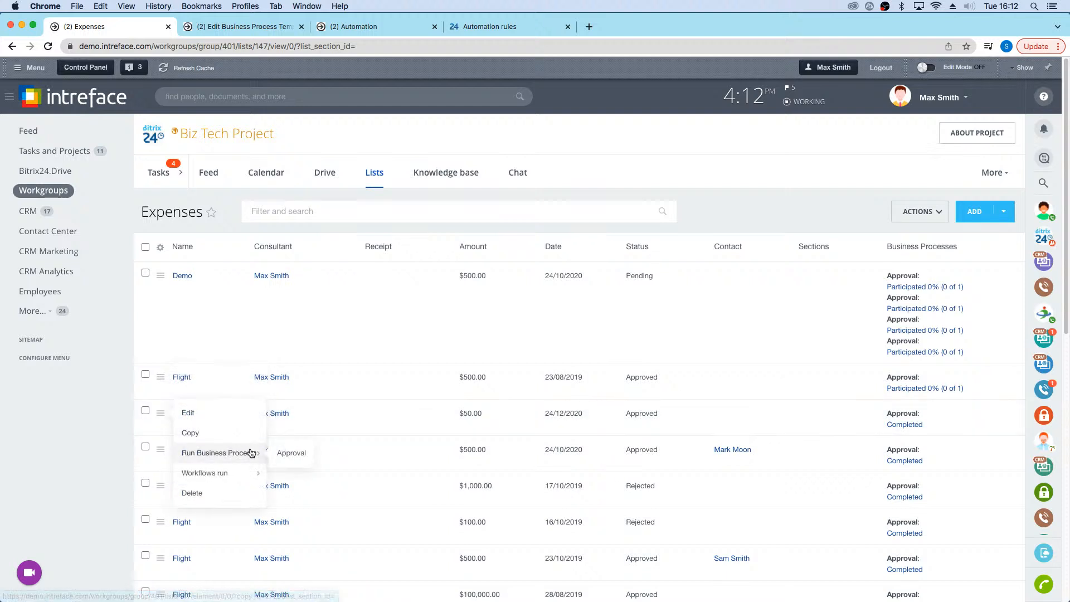
click(295, 458)
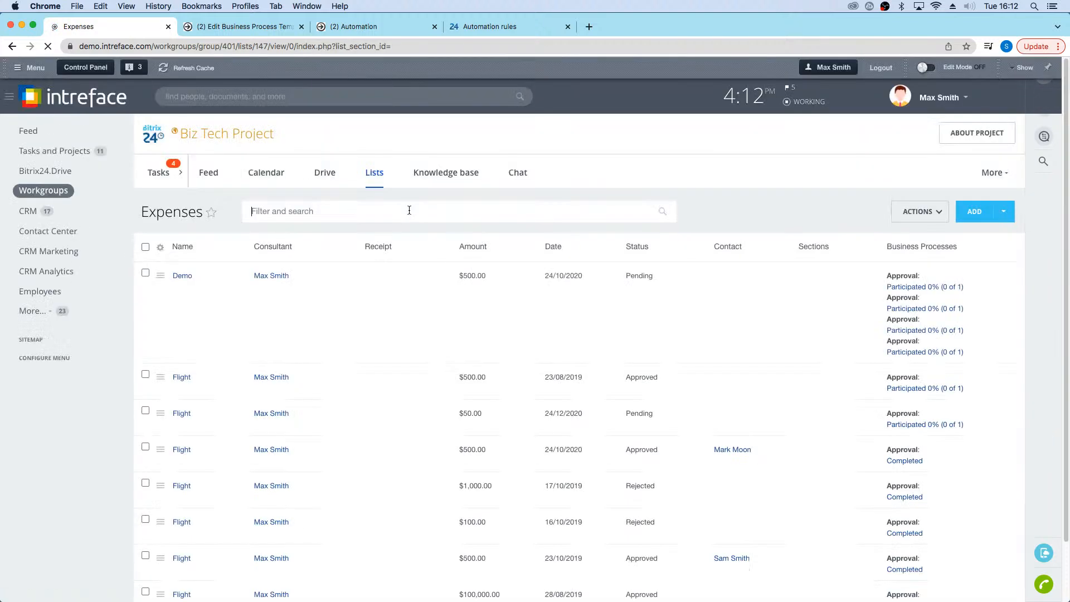
Step: Filter the Expenses list to show only items with the status Pending
click(408, 210)
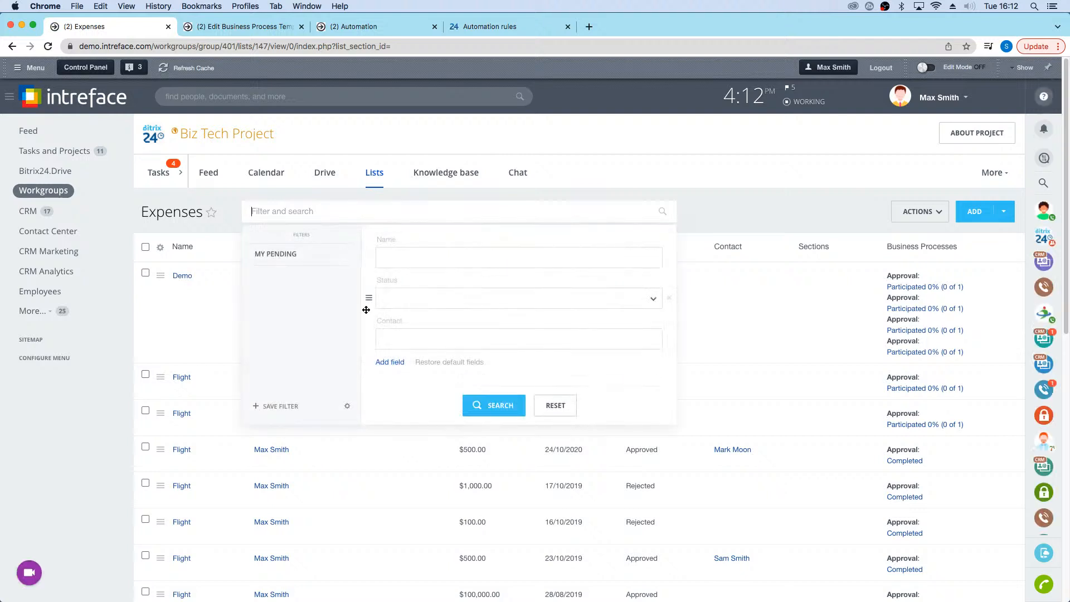
click(432, 306)
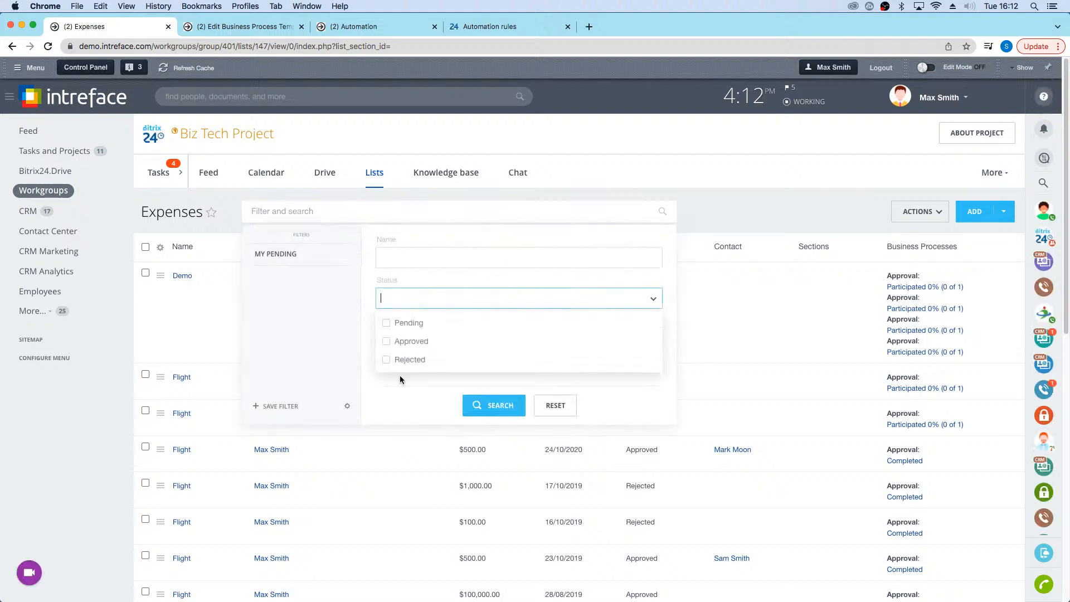
click(409, 323)
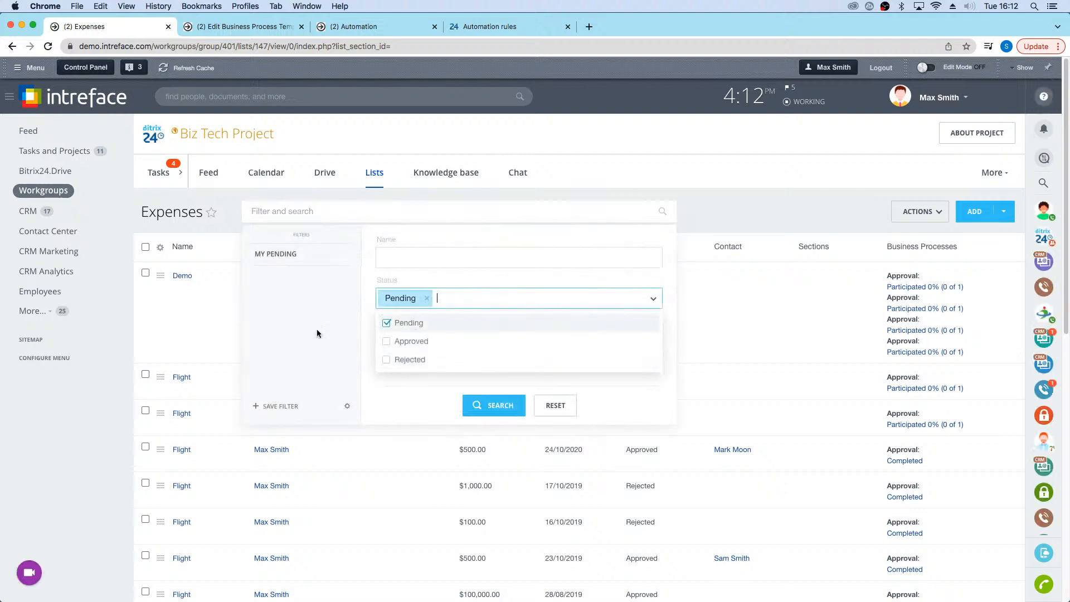
click(499, 406)
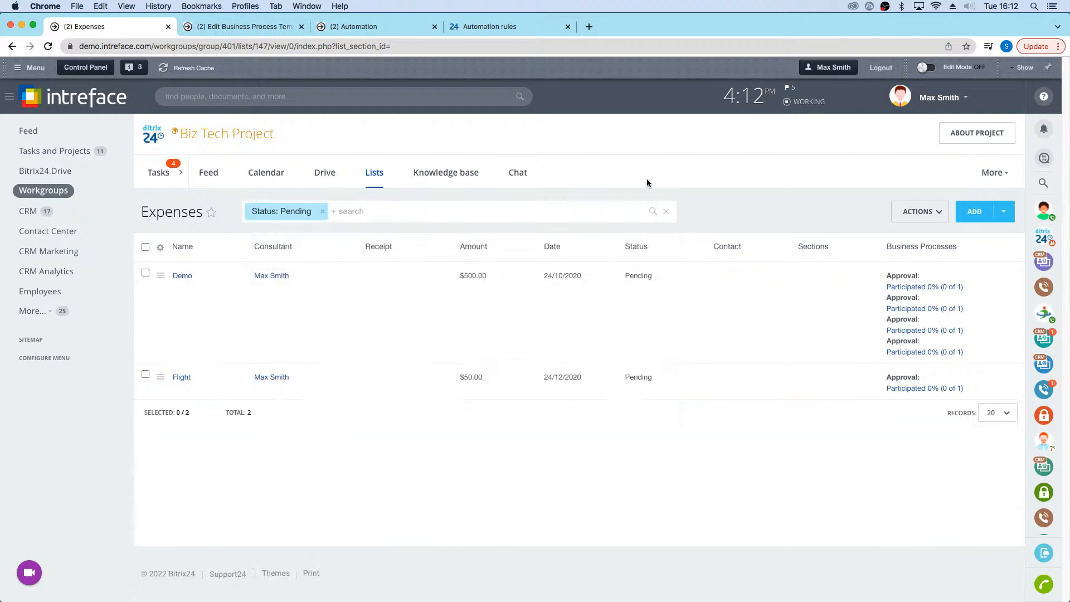
Step: Open the Approval template from the Expenses list's workflow configuration
click(946, 217)
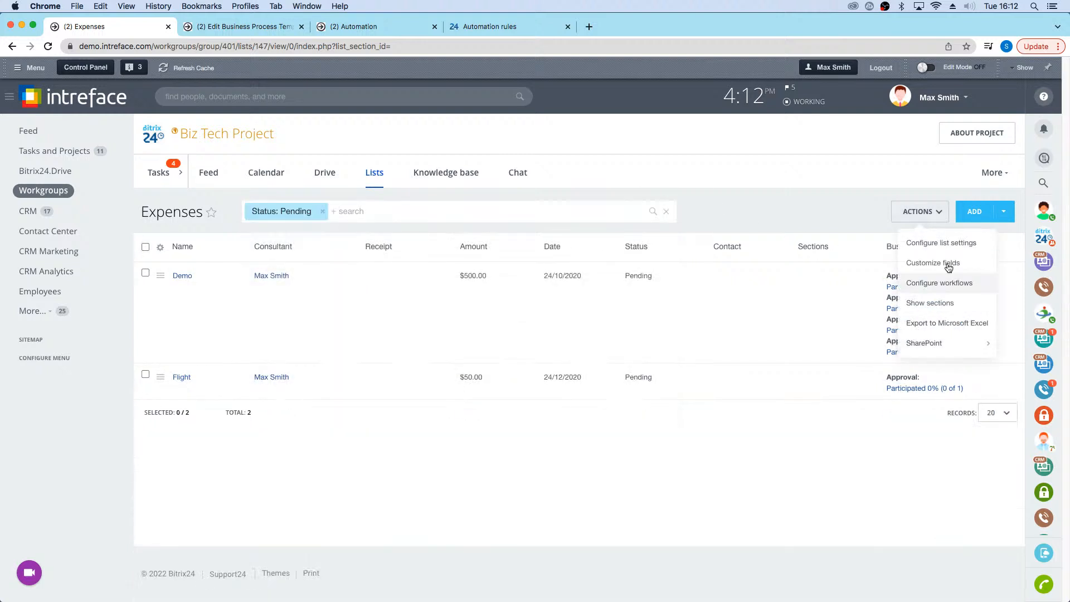
click(958, 282)
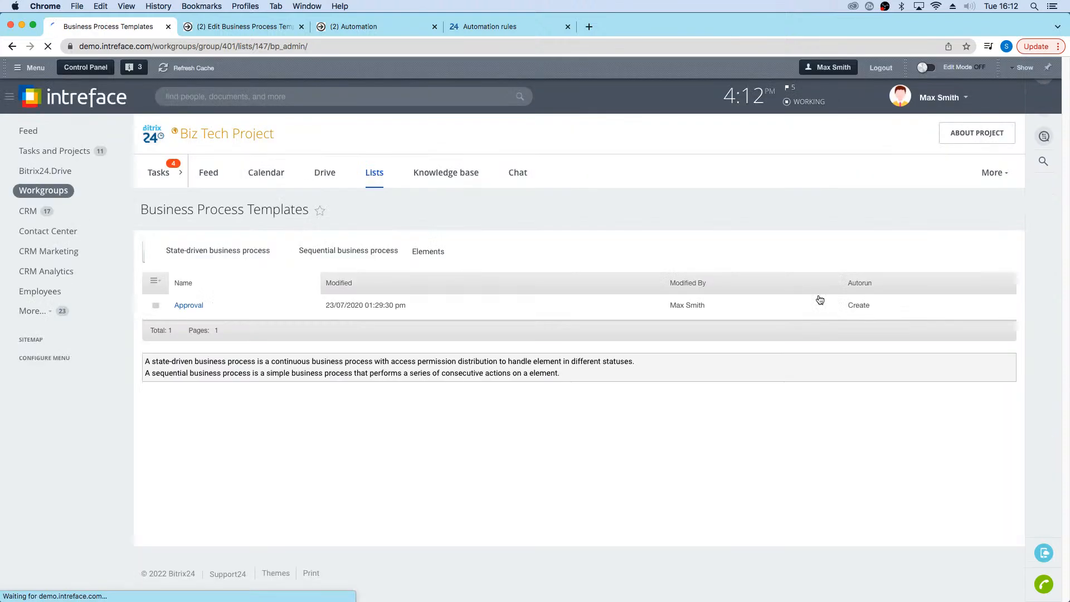
click(186, 305)
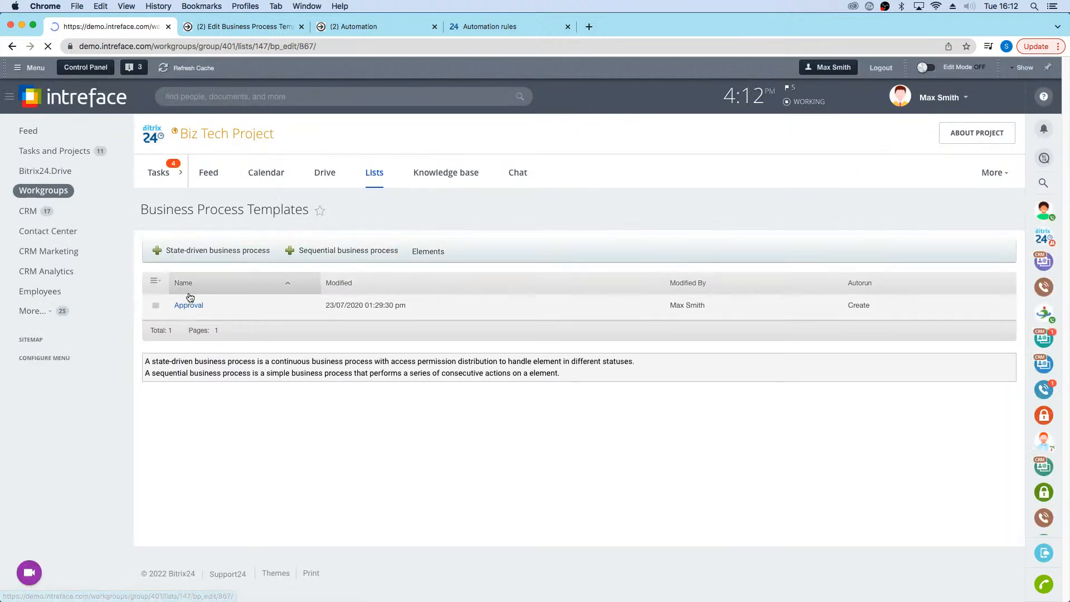
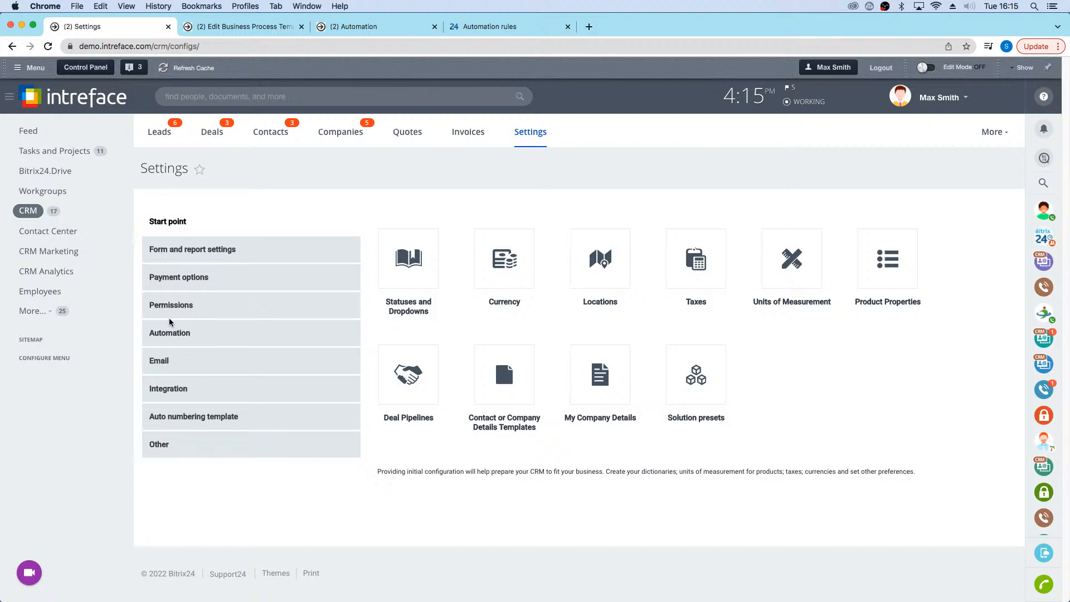
Step: Open the business processes in the CRM automation settings and start a new workflow template for deals
click(182, 334)
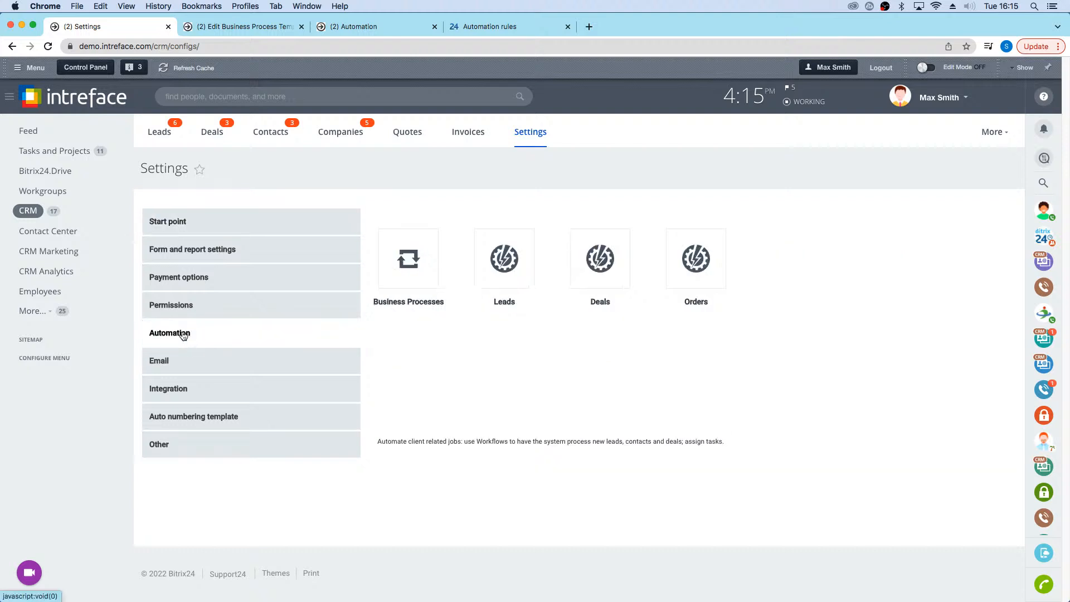
click(408, 258)
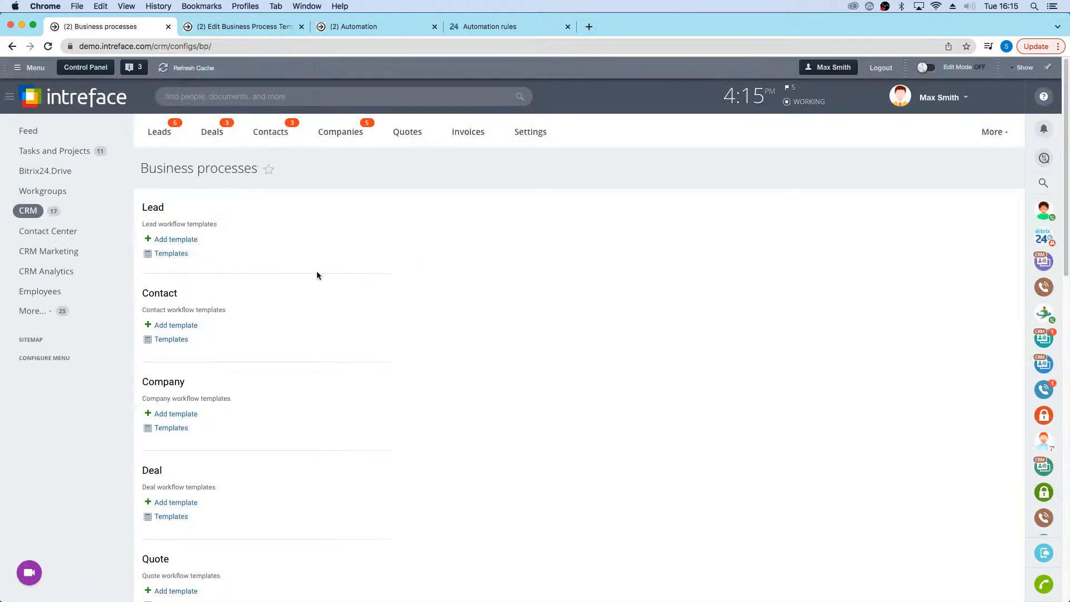
scroll(213, 425, down, 3)
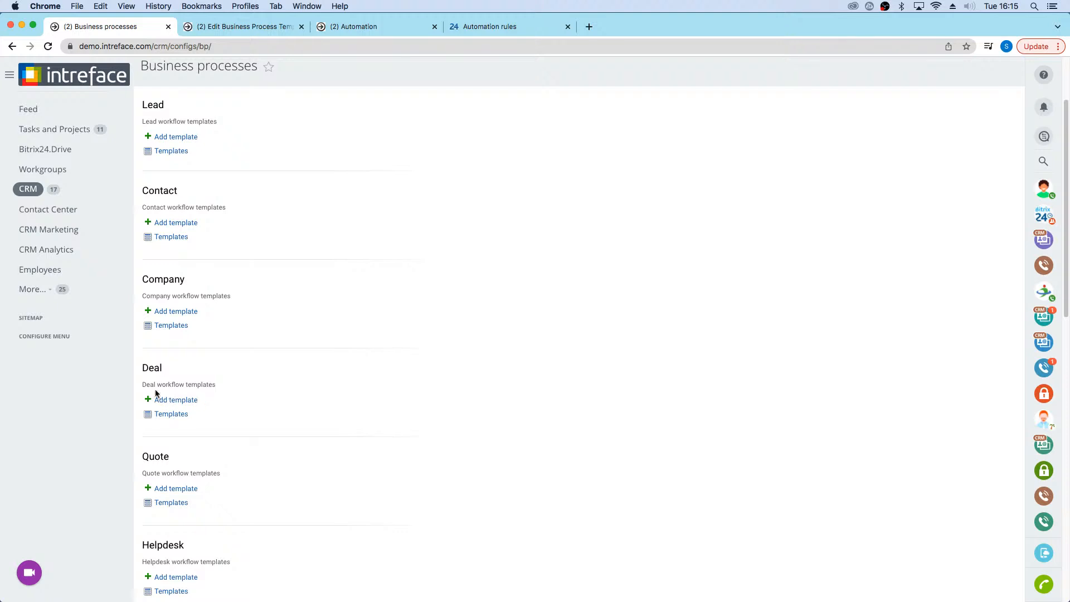
click(171, 399)
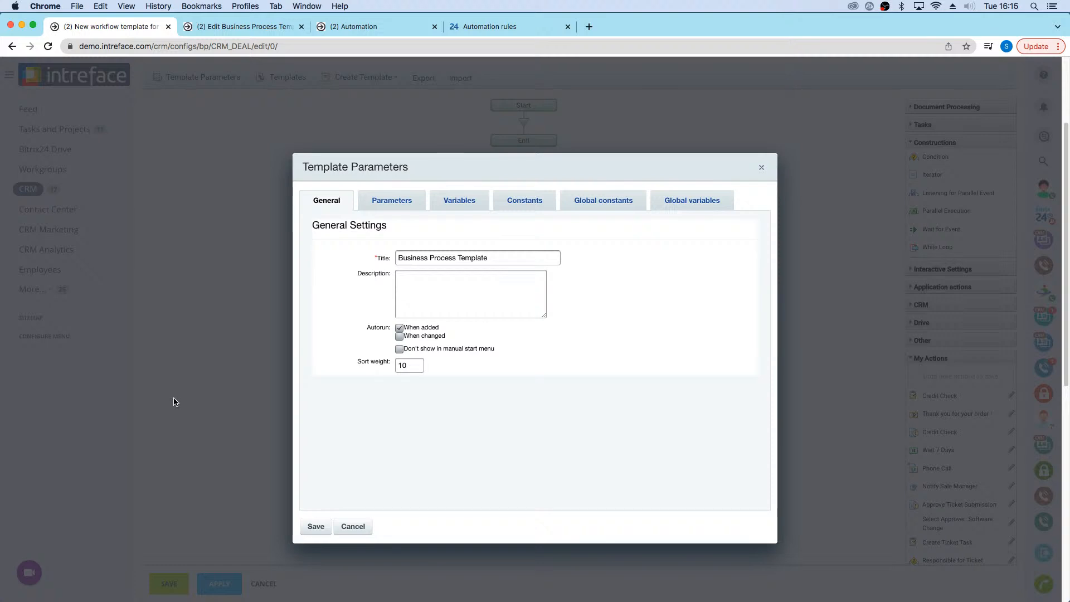
Step: Title the new deal workflow template "Deal Stage Business Process February 2022"
drag(518, 258, 335, 264)
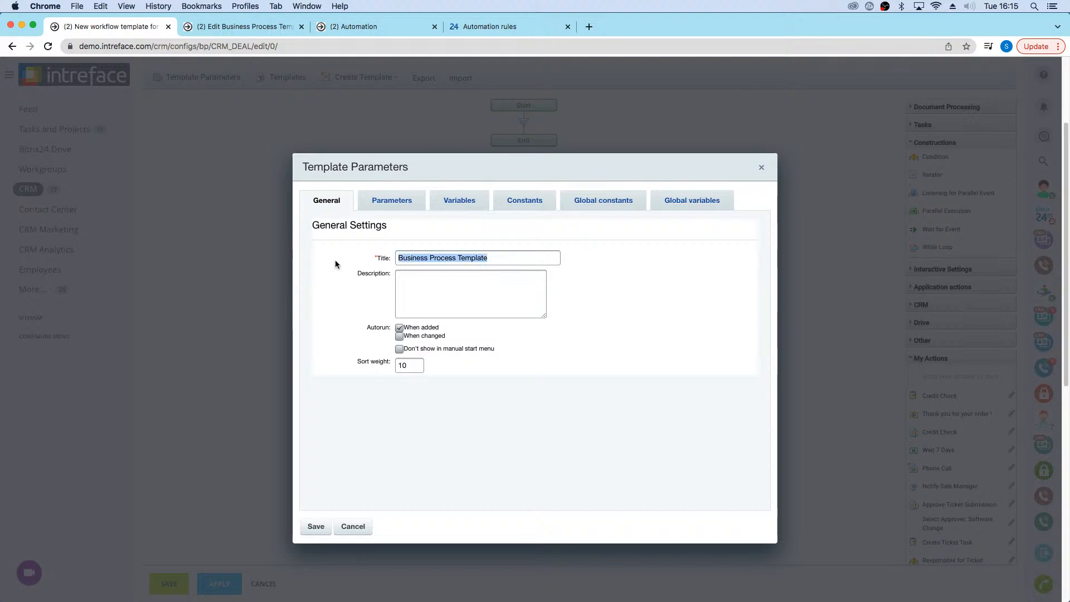
key(BackSpace)
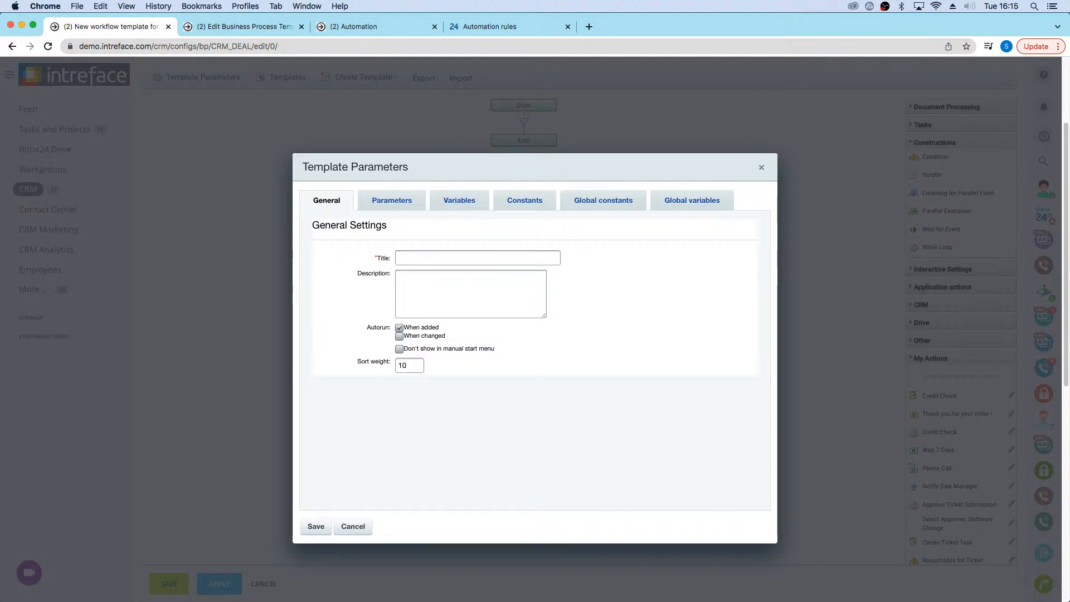
key(BackSpace)
text(Deal Stage Bu)
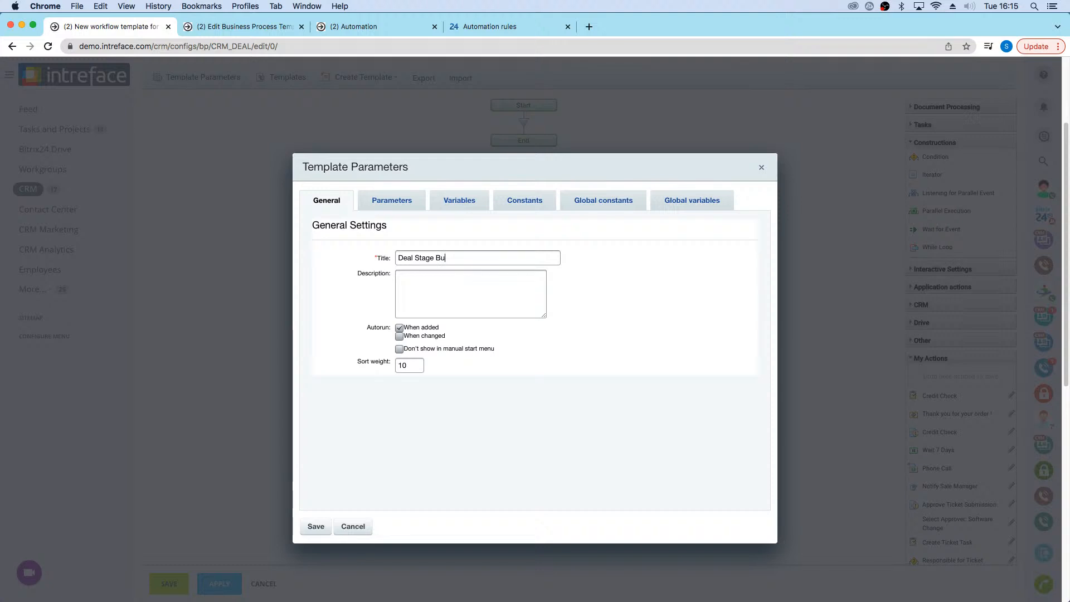
text(siness Process February 2022)
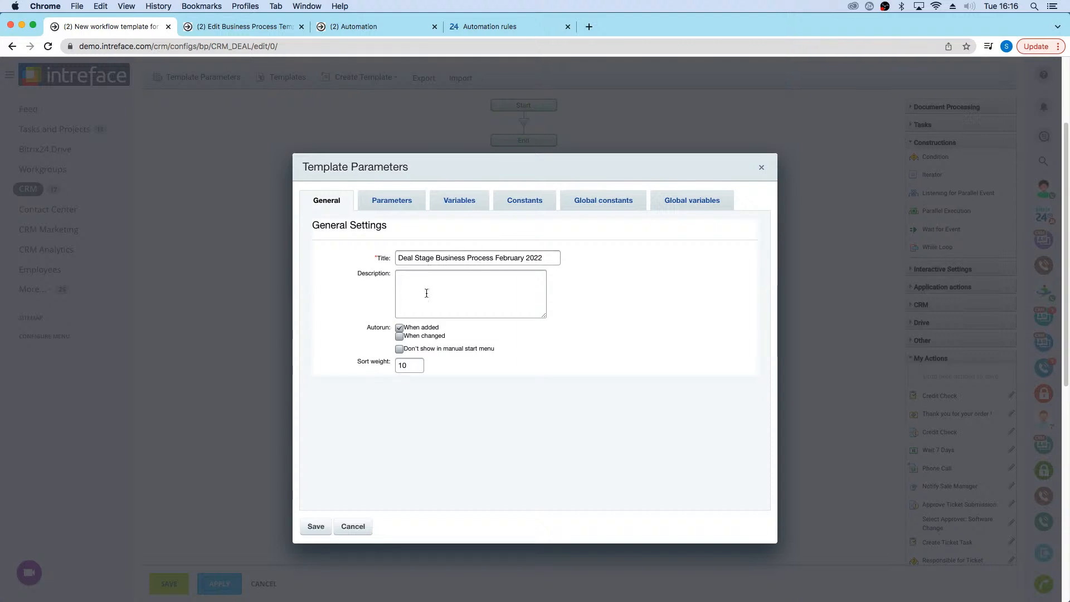
Step: Adjust the template's autorun options for added and changed deals, and save the template parameters
click(399, 328)
click(399, 336)
click(399, 335)
click(399, 336)
click(320, 524)
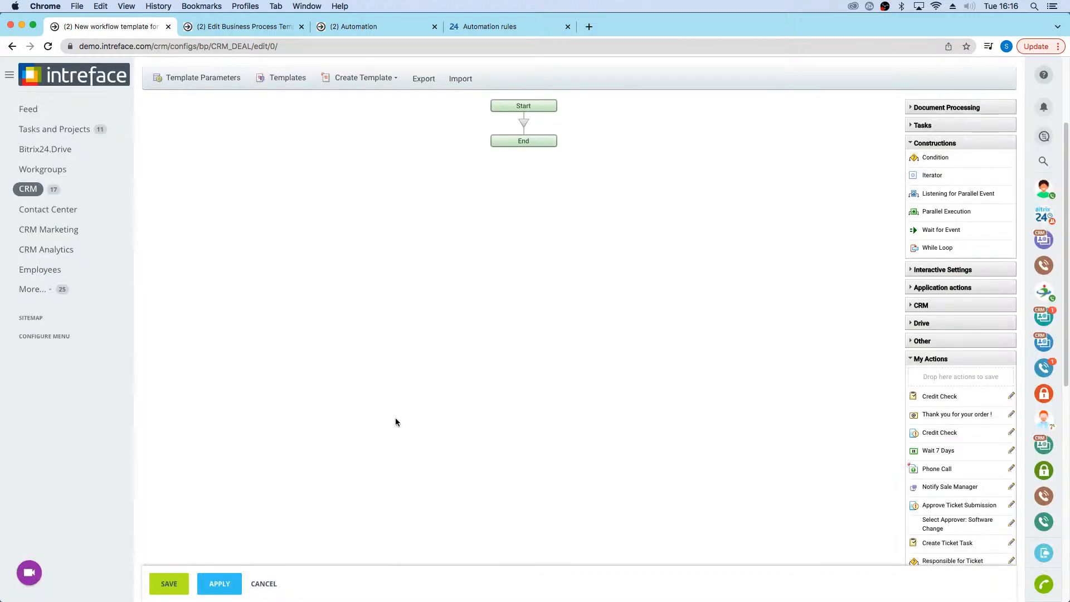
Step: Examine the action categories available in the workflow designer, including Document Processing, Tasks and Constructions
scroll(395, 417, up, 3)
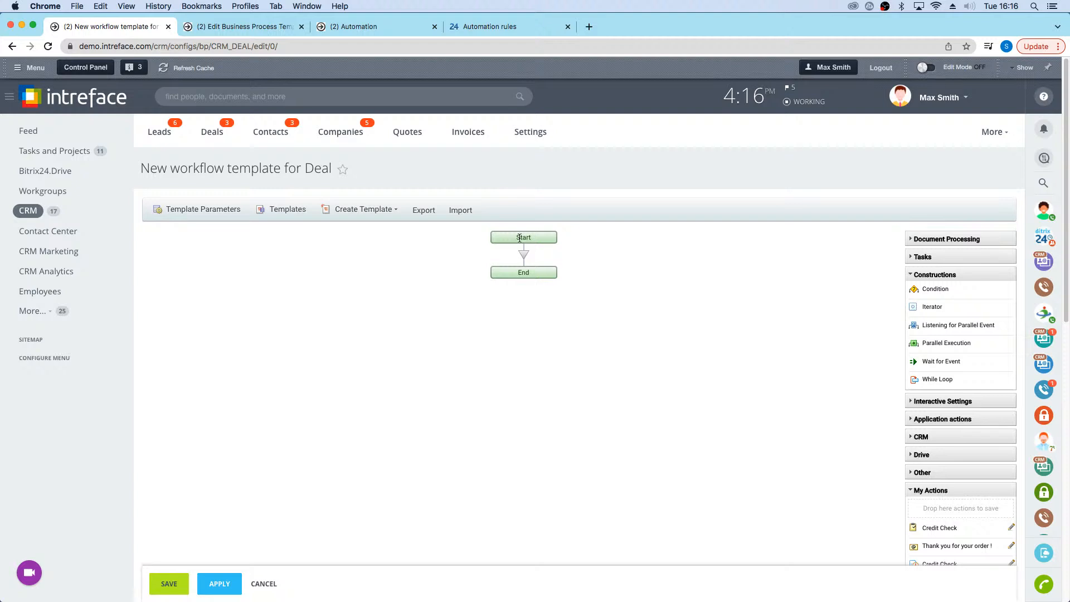
click(934, 275)
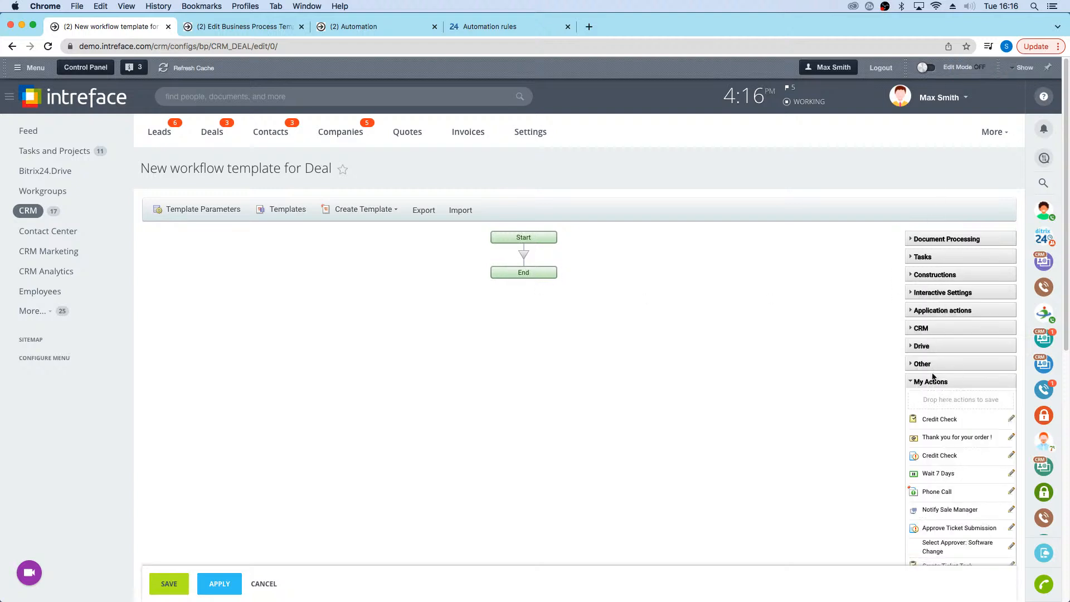
click(915, 239)
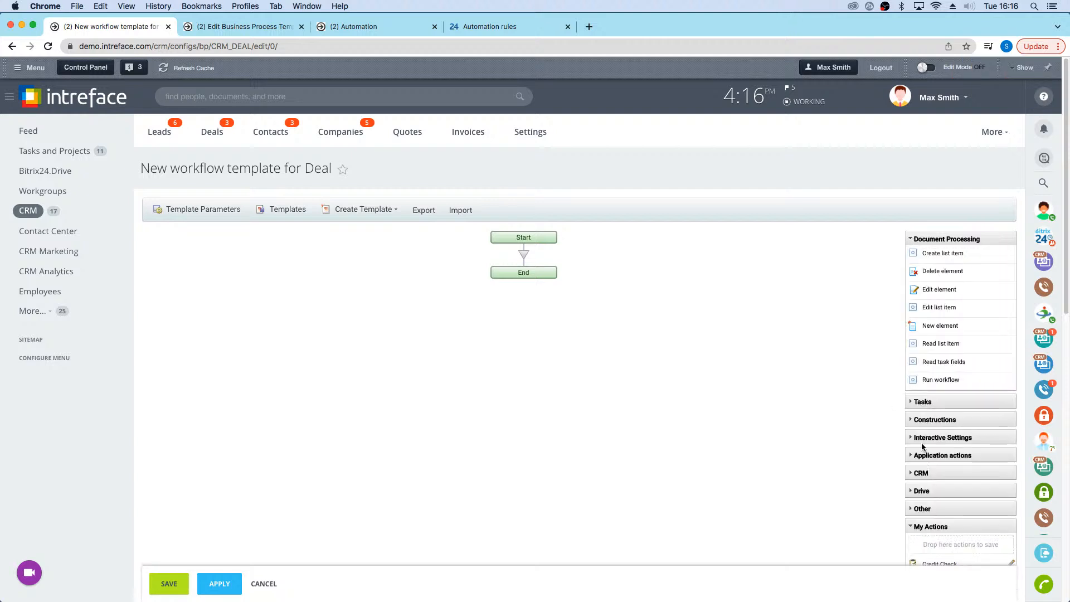
click(920, 403)
scroll(939, 466, down, 1)
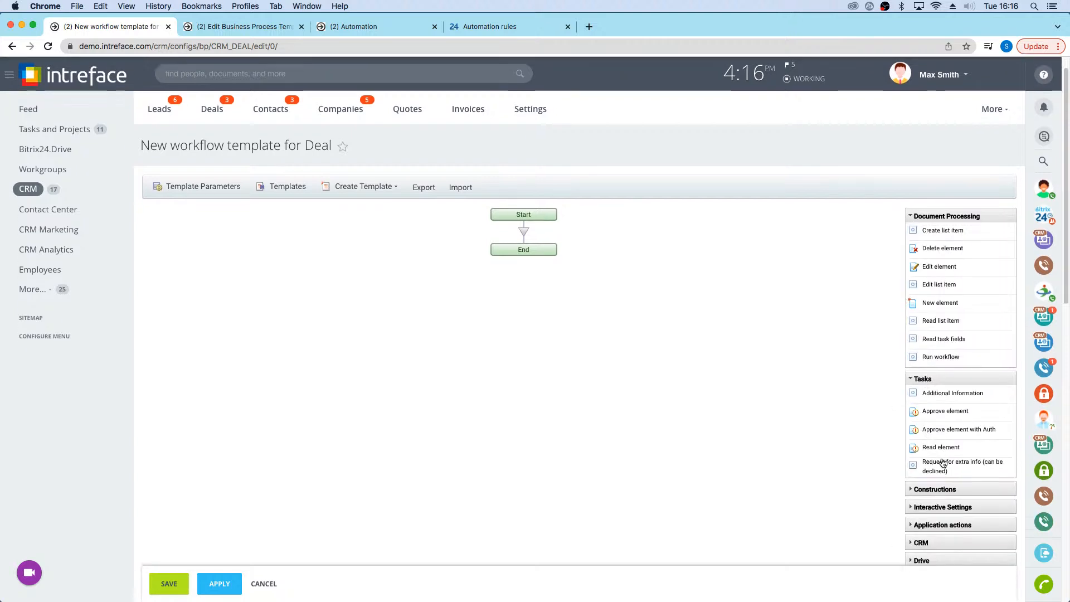
click(924, 489)
click(924, 491)
click(936, 379)
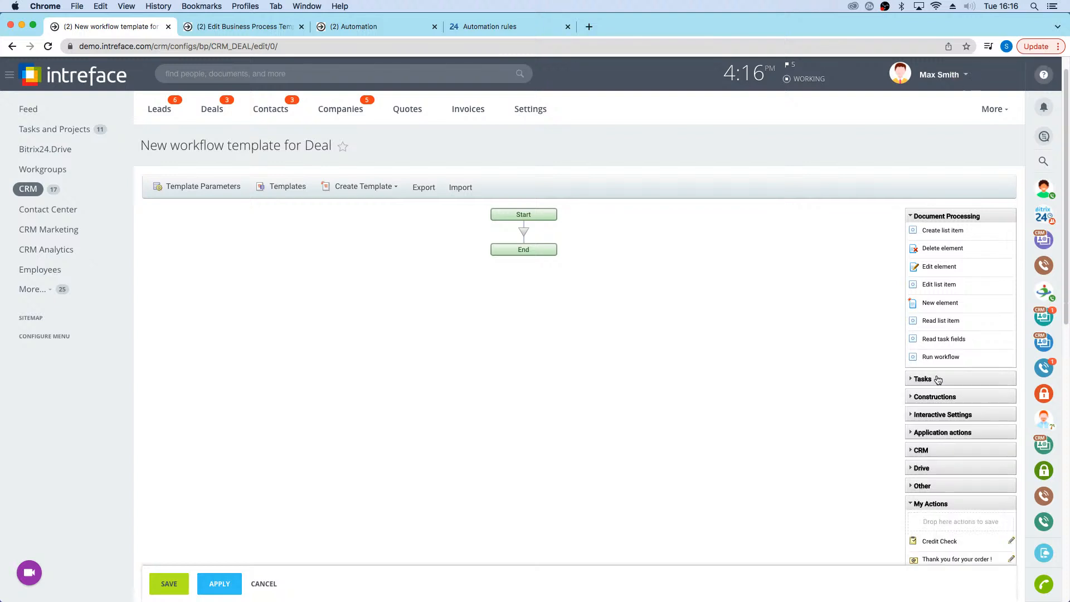
click(934, 216)
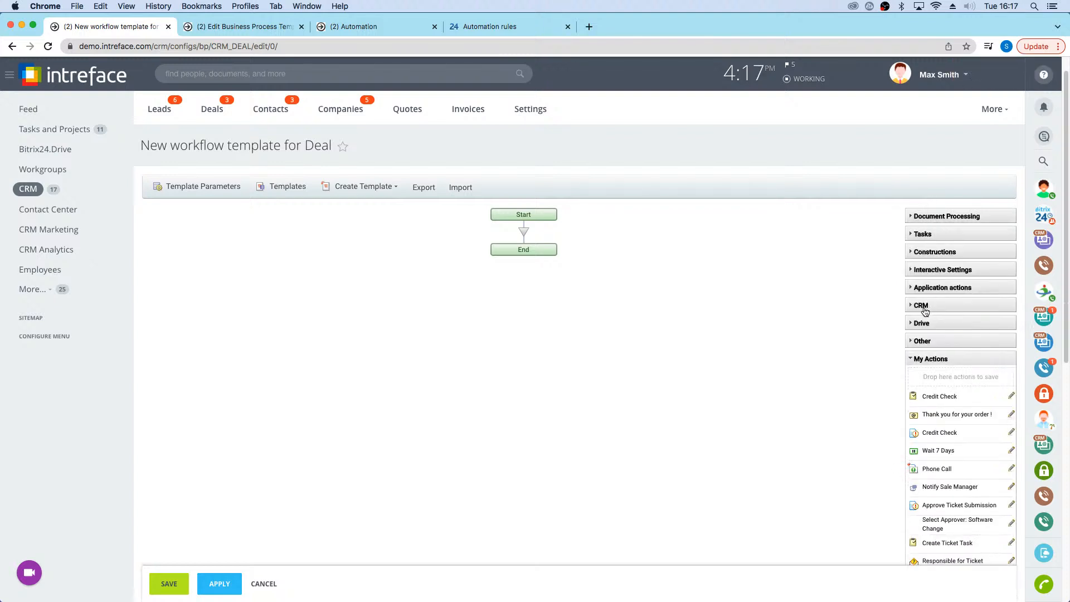
Step: Add a Condition construction between Start and End and give it a third branch
click(930, 252)
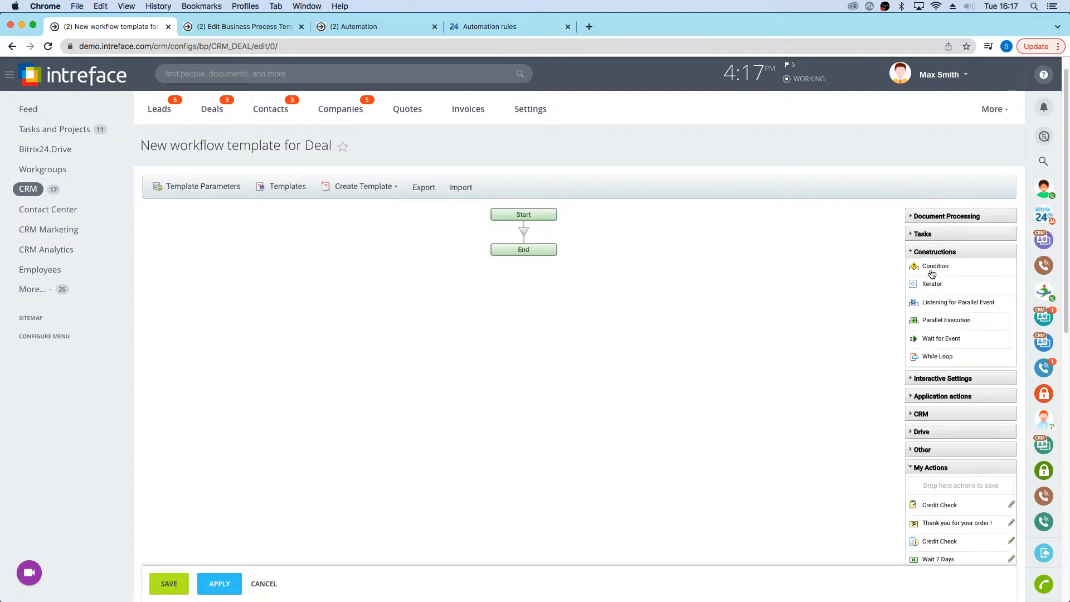
drag(934, 272, 528, 236)
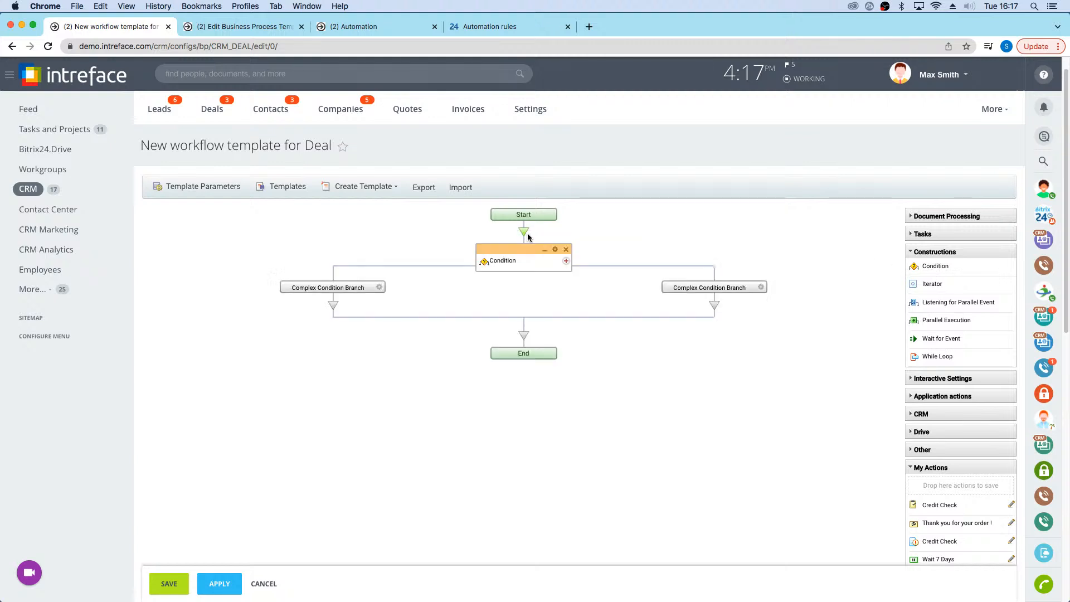
click(565, 260)
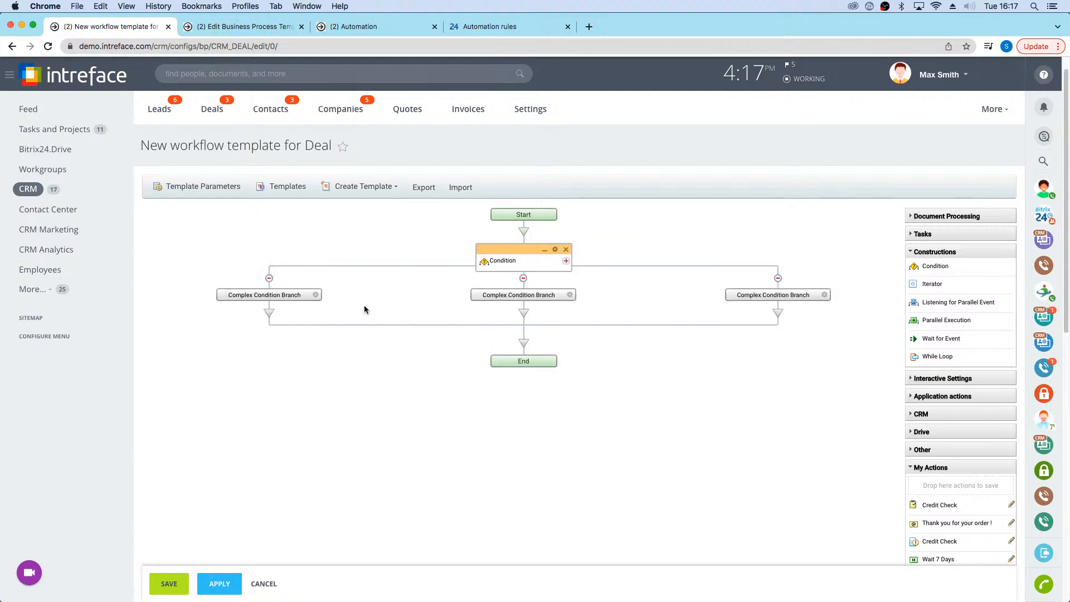
Step: Set the first condition branch to the element field condition Stage equals Send Quote
click(315, 295)
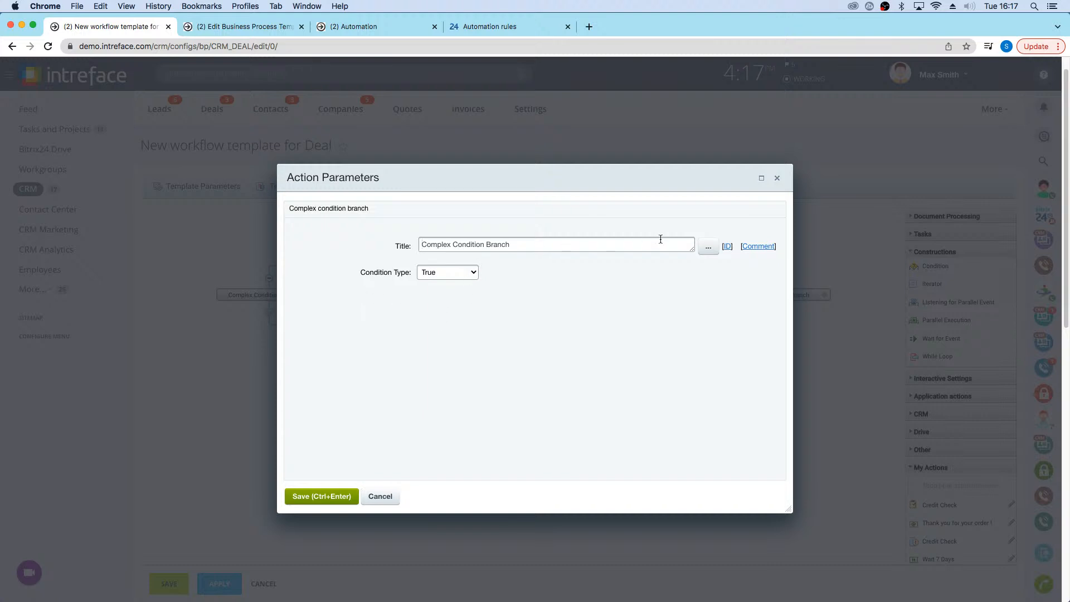
click(460, 272)
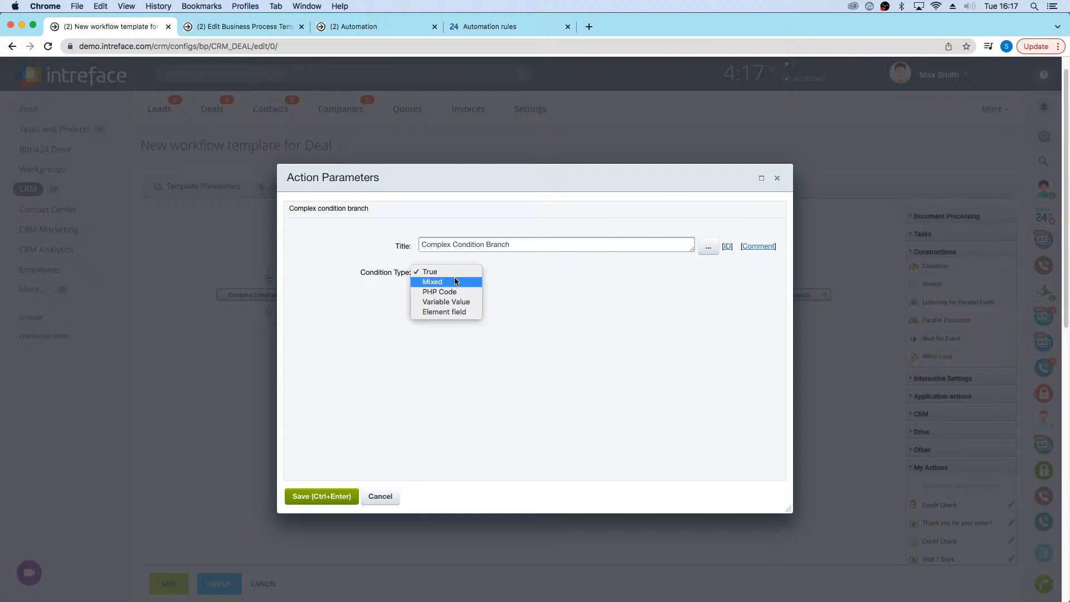
click(456, 311)
click(534, 301)
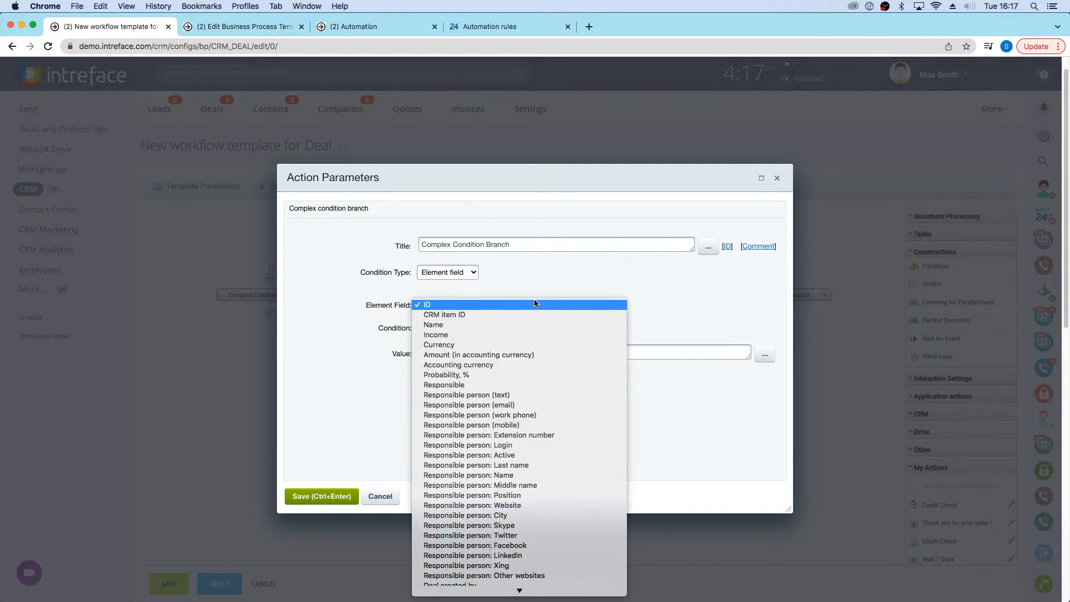
scroll(515, 396, down, 3)
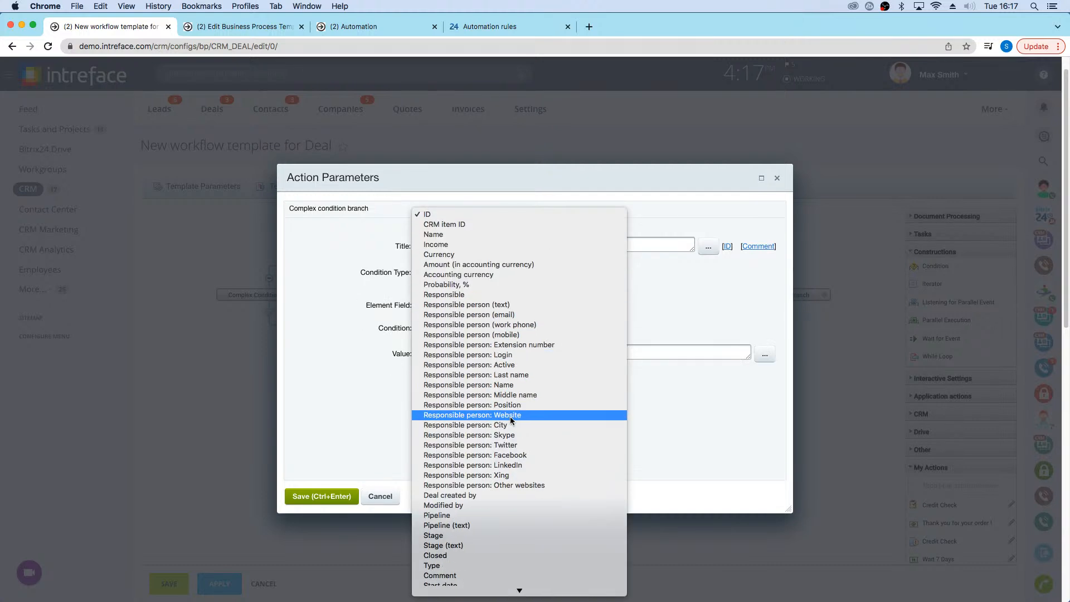
click(471, 536)
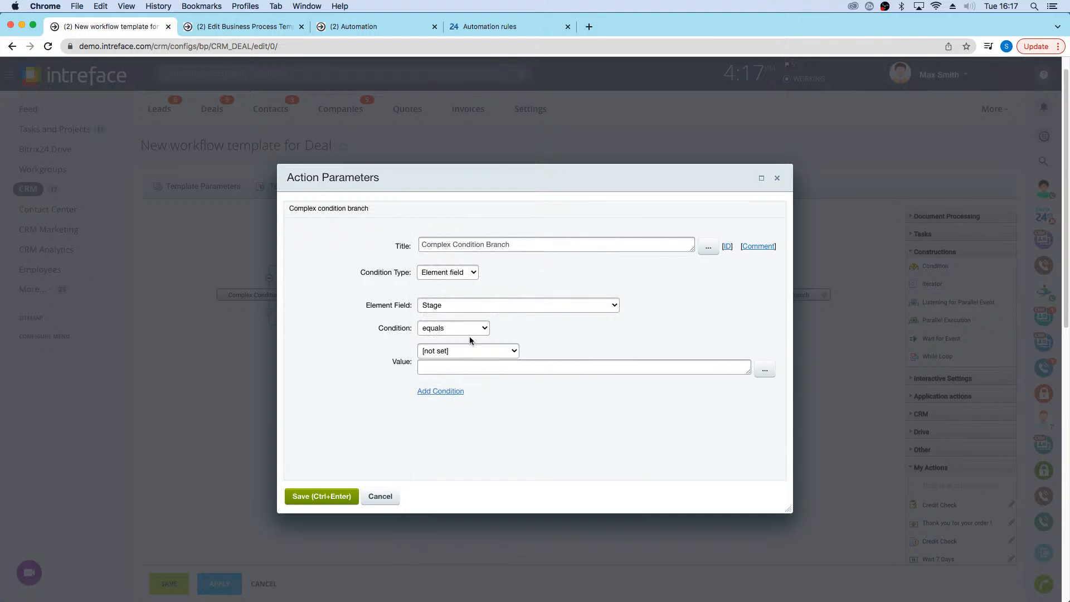
click(483, 350)
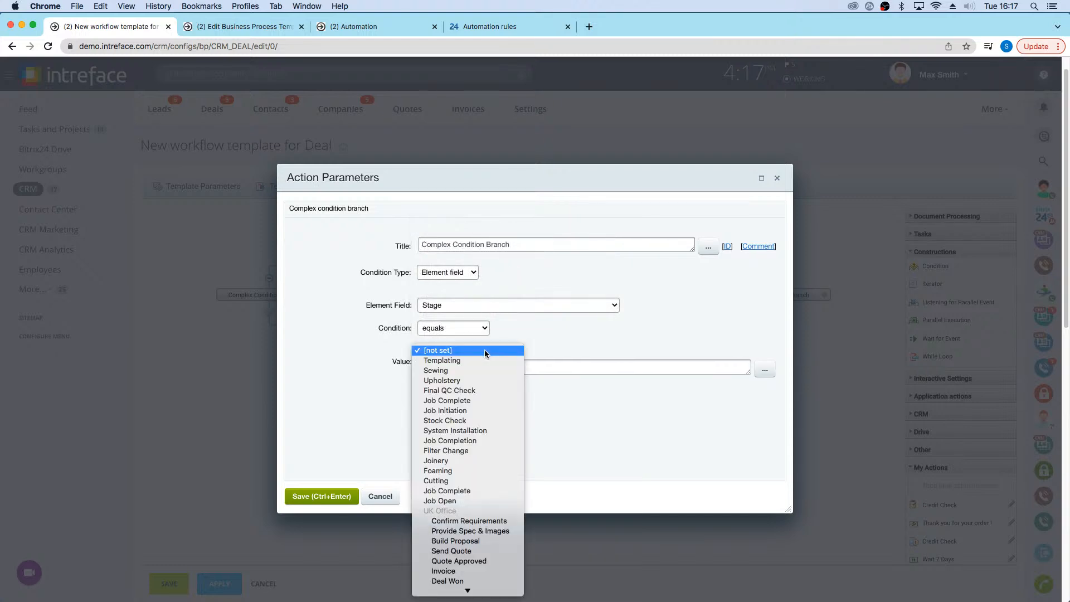
click(483, 553)
Step: Title the first condition branch "Send Quote" and save its parameters
drag(530, 240, 290, 210)
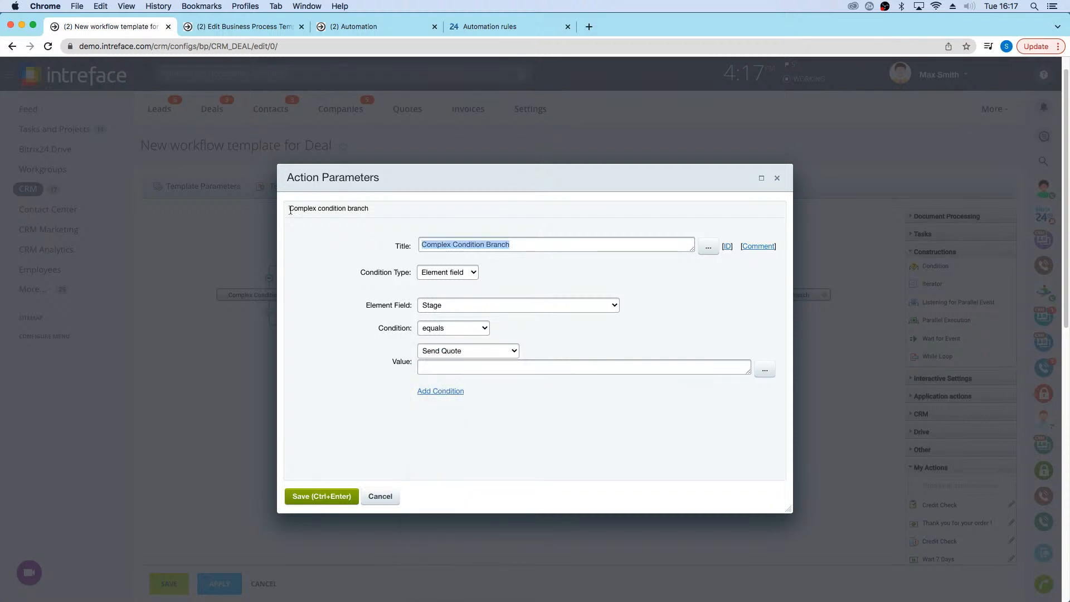
text(Send )
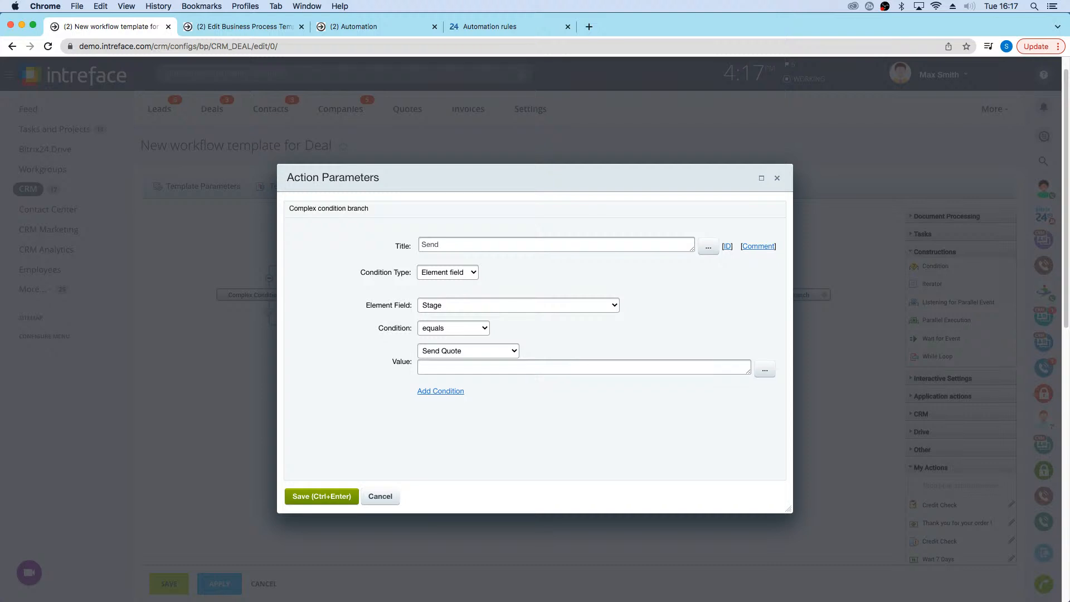
text(Quote)
click(330, 504)
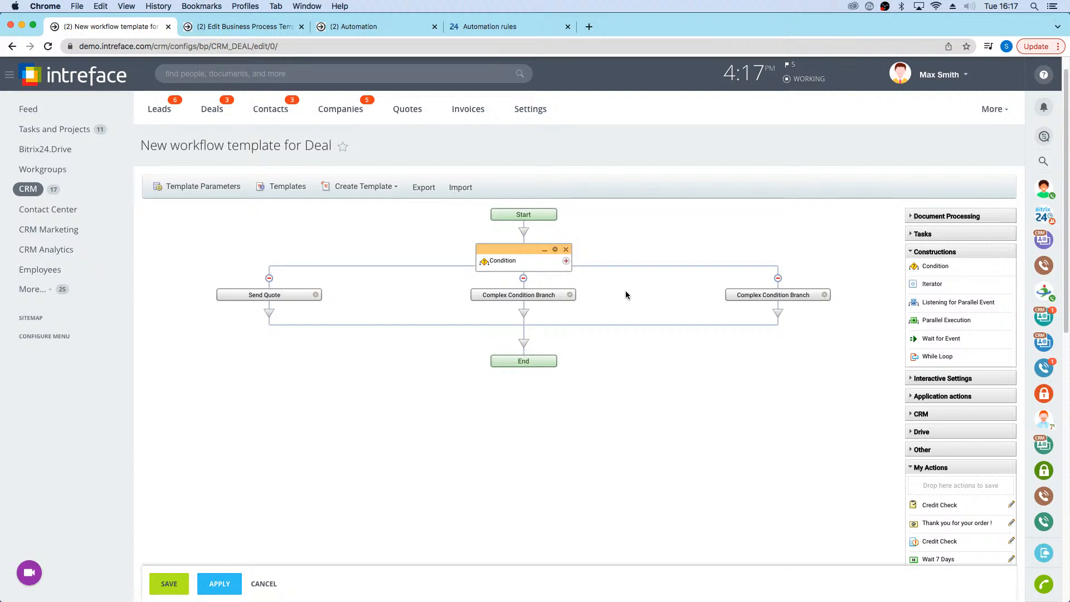
Step: Set the middle condition branch to the element field condition Stage equals Quote Approved
click(569, 297)
click(452, 279)
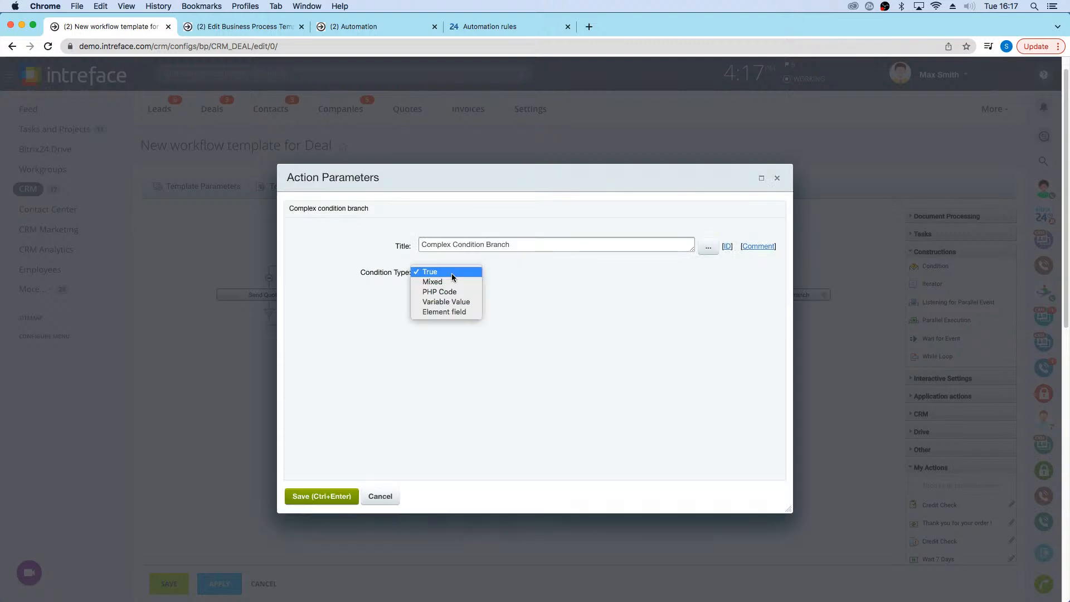
click(449, 312)
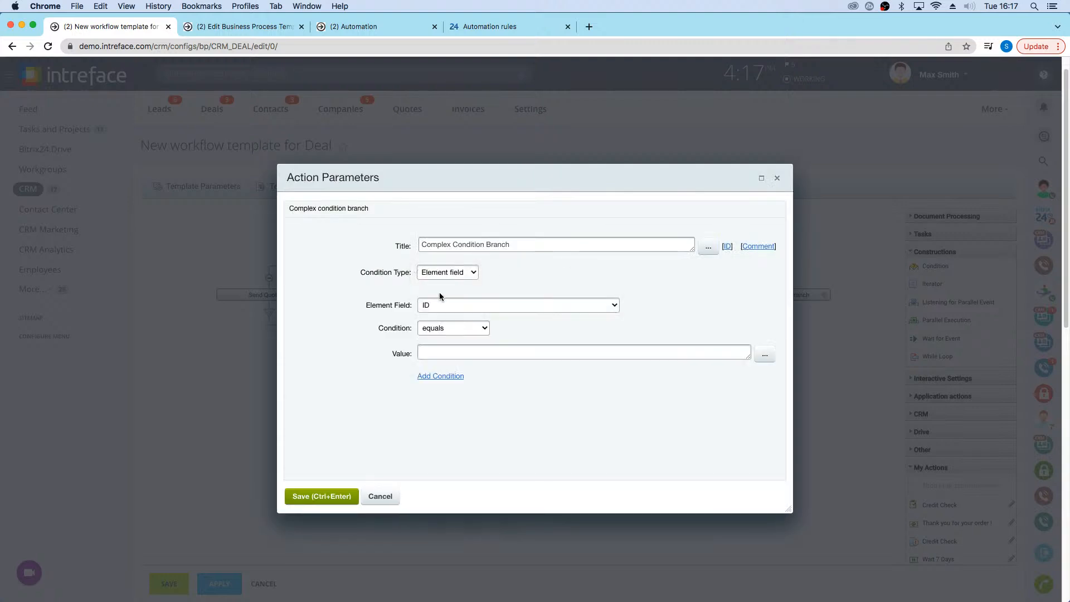
click(447, 327)
click(500, 303)
click(479, 304)
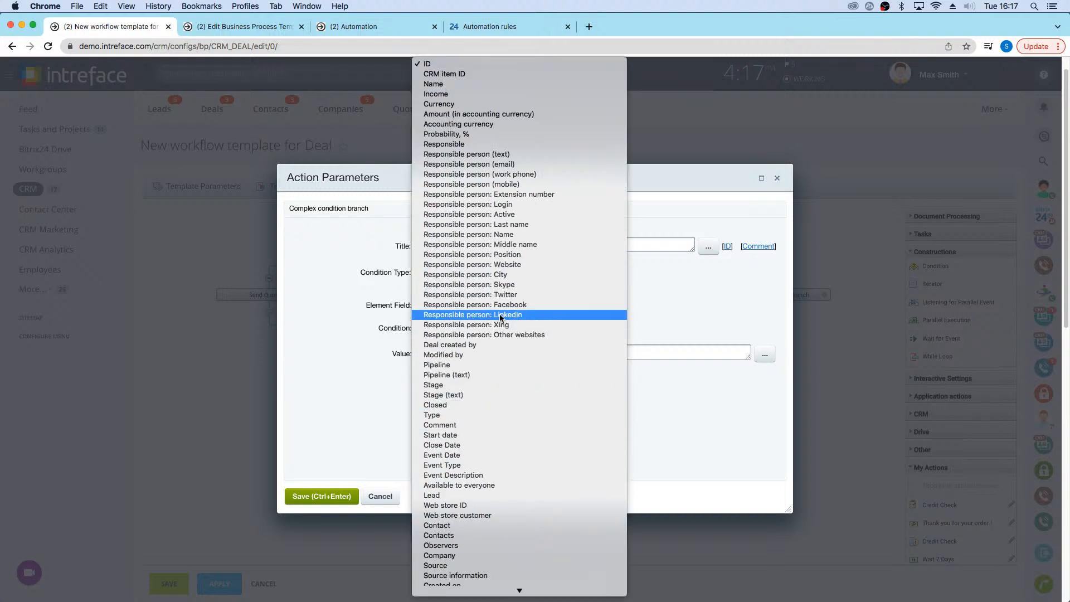
click(499, 385)
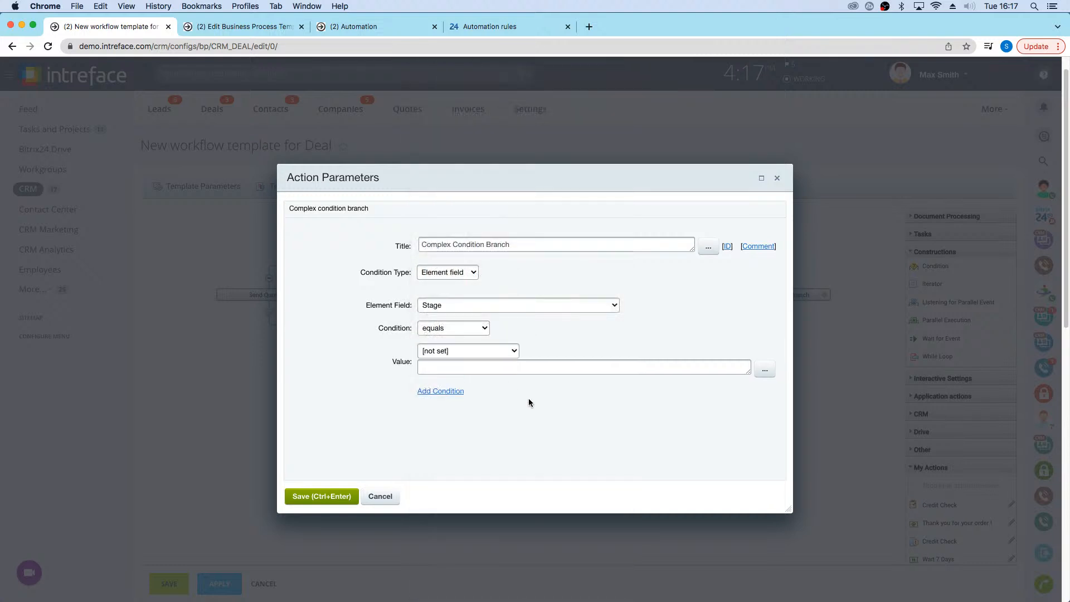
click(443, 351)
click(459, 561)
Step: Title the middle condition branch "Quote Approved" and save its parameters
drag(504, 245, 375, 247)
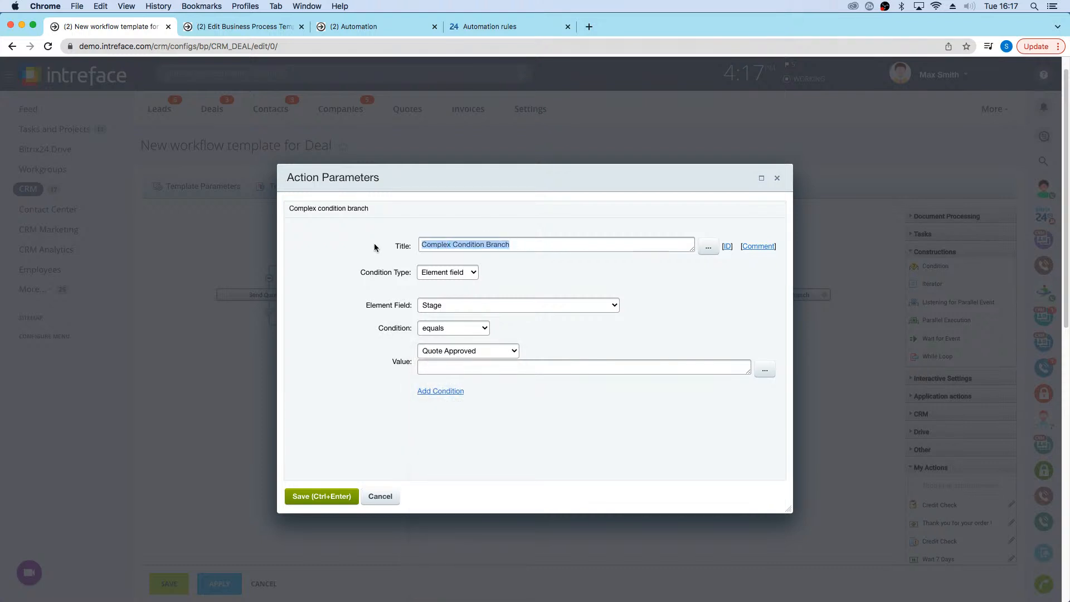
text(Quote )
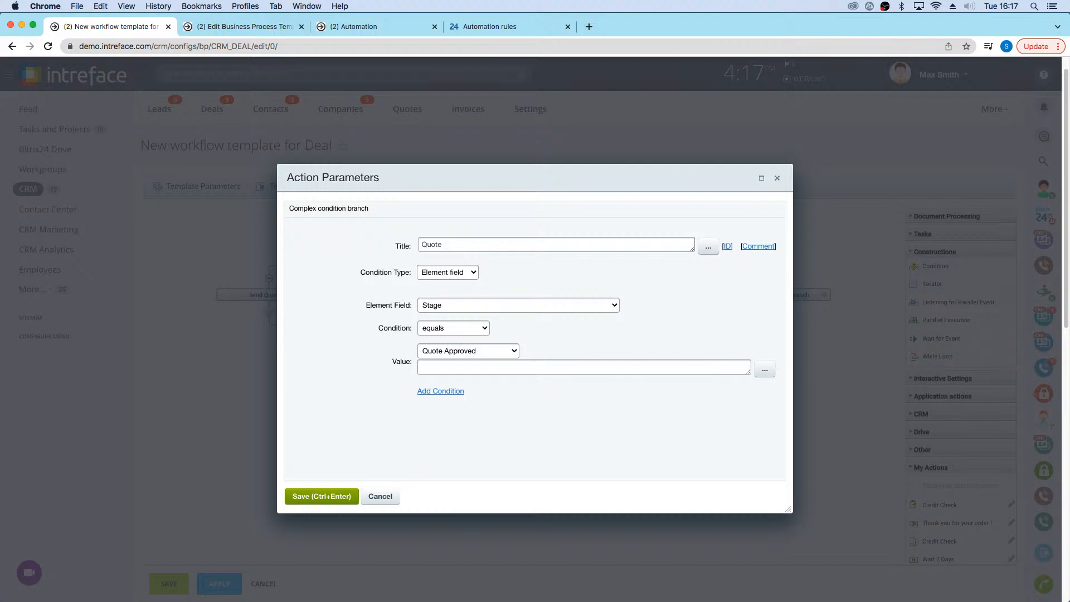
text(Approved)
click(322, 496)
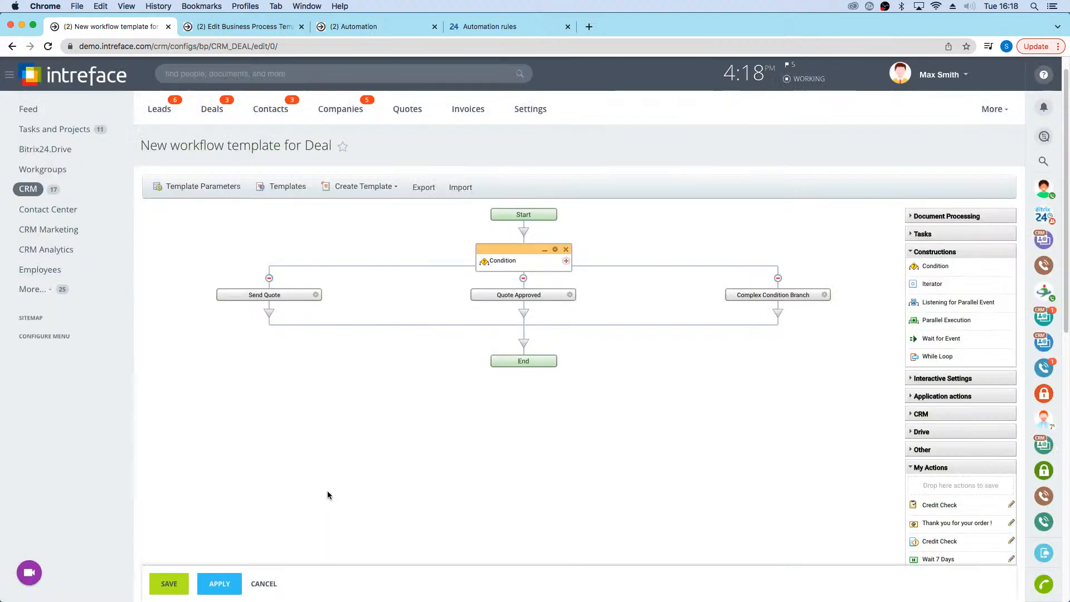
Step: Set the third condition branch to the element field condition Stage equals Deal Won
click(824, 294)
click(440, 271)
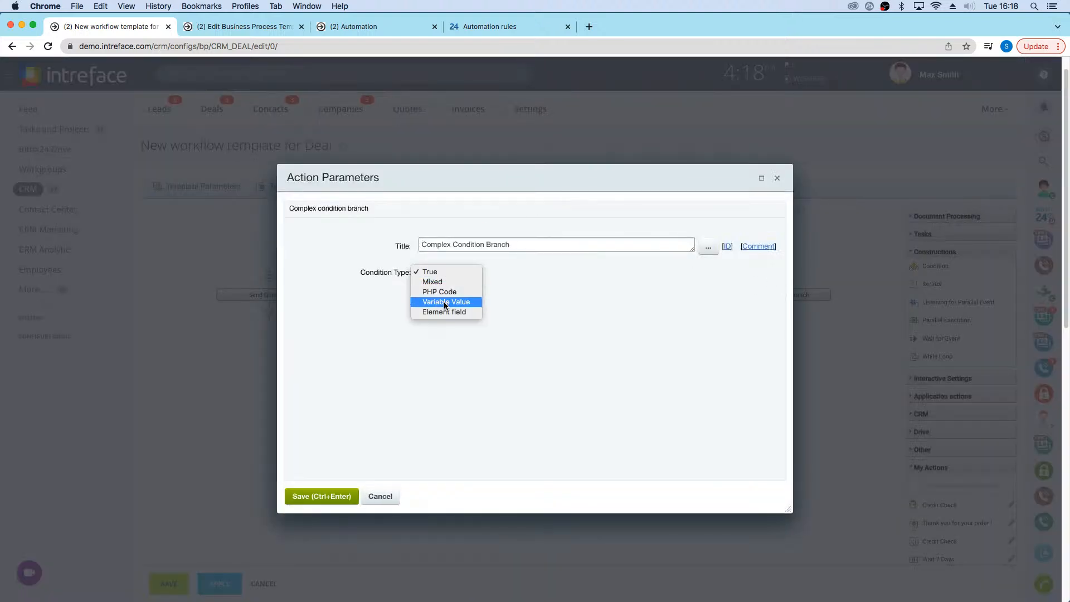
click(439, 307)
click(441, 309)
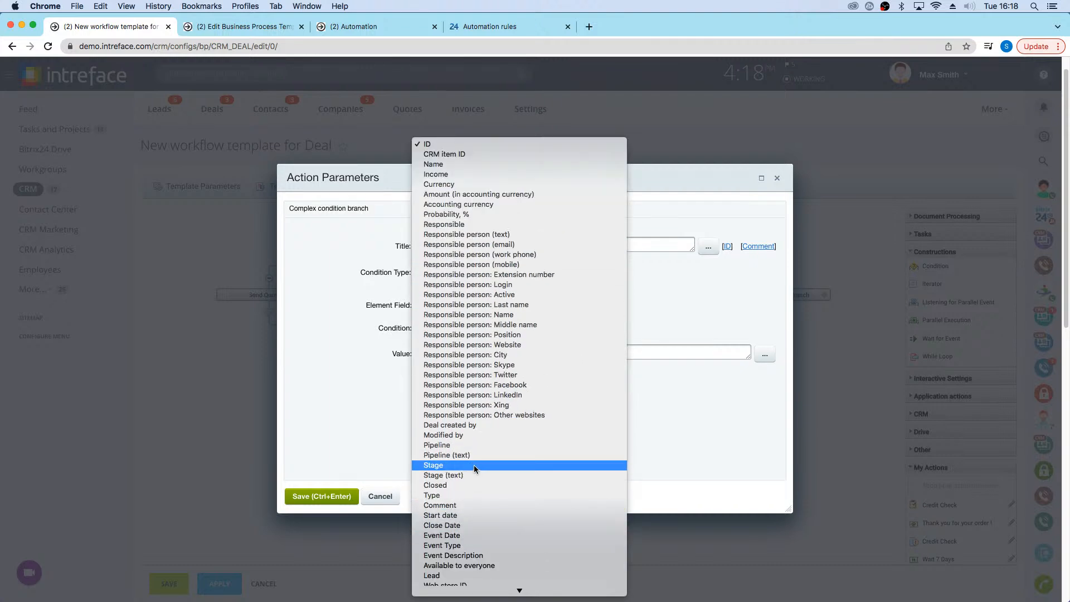
click(474, 464)
click(459, 353)
scroll(468, 479, down, 3)
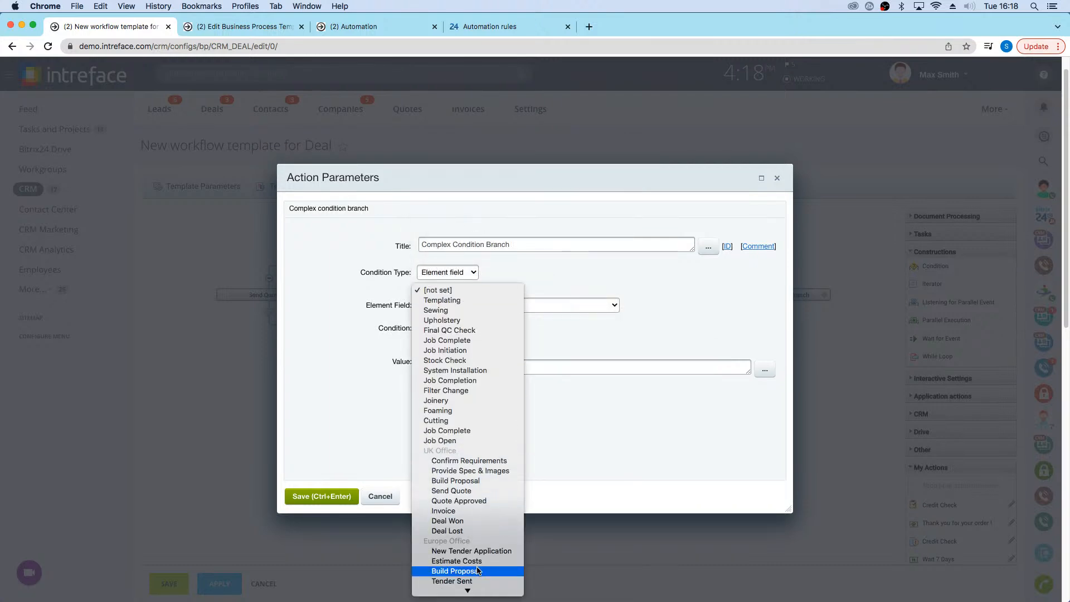
click(476, 521)
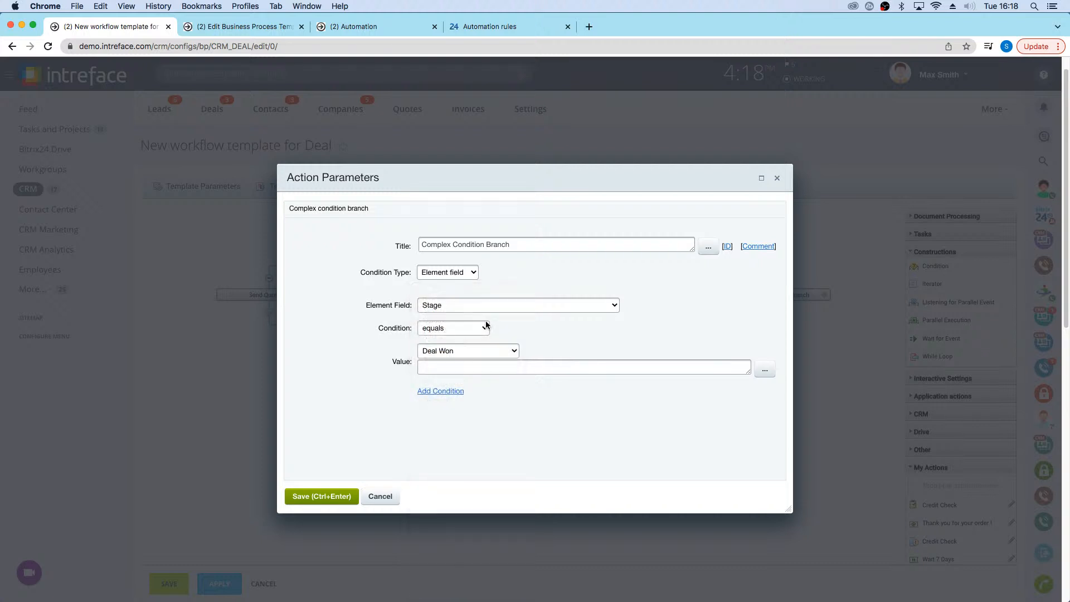
Step: Title the third condition branch "Deal Won" and save its parameters
drag(526, 244, 407, 236)
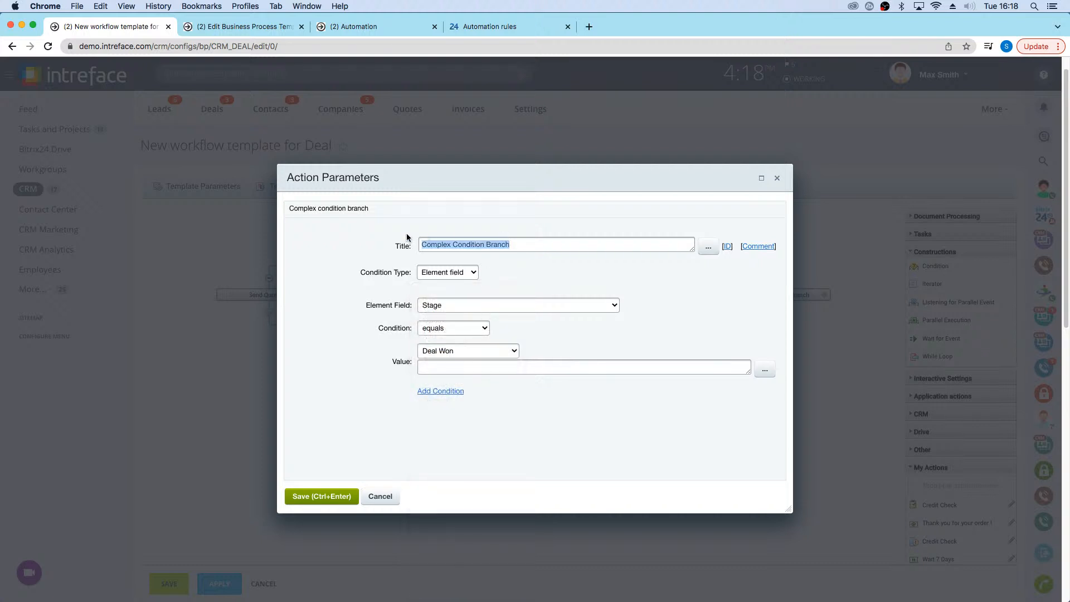
text(Deal)
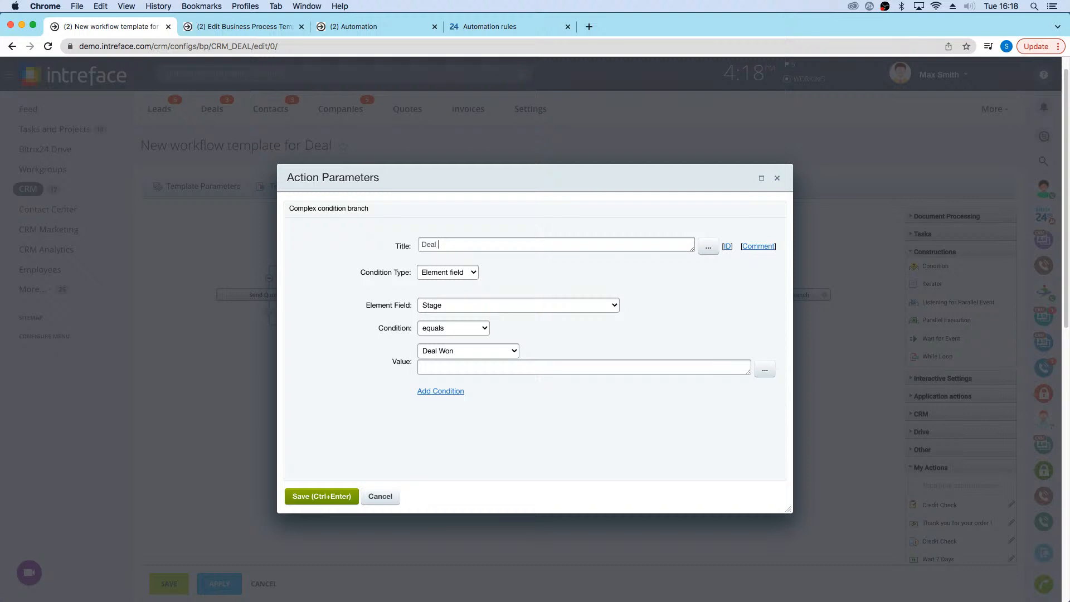
text( Won)
click(307, 500)
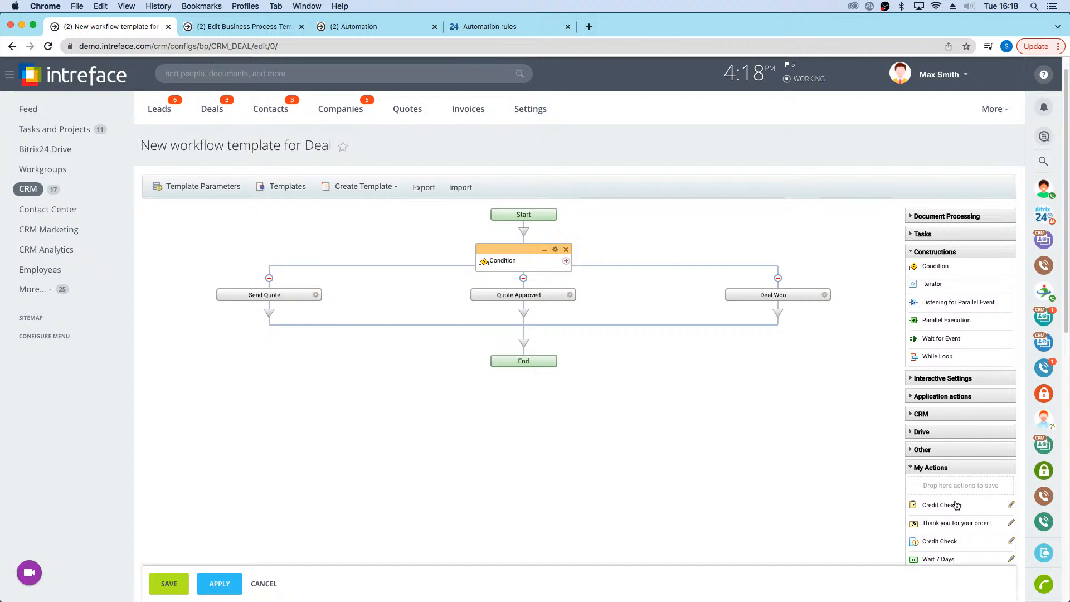
Step: Add the saved Wait 7 Days action to the Send Quote branch, followed by the saved Phone Call action
click(938, 397)
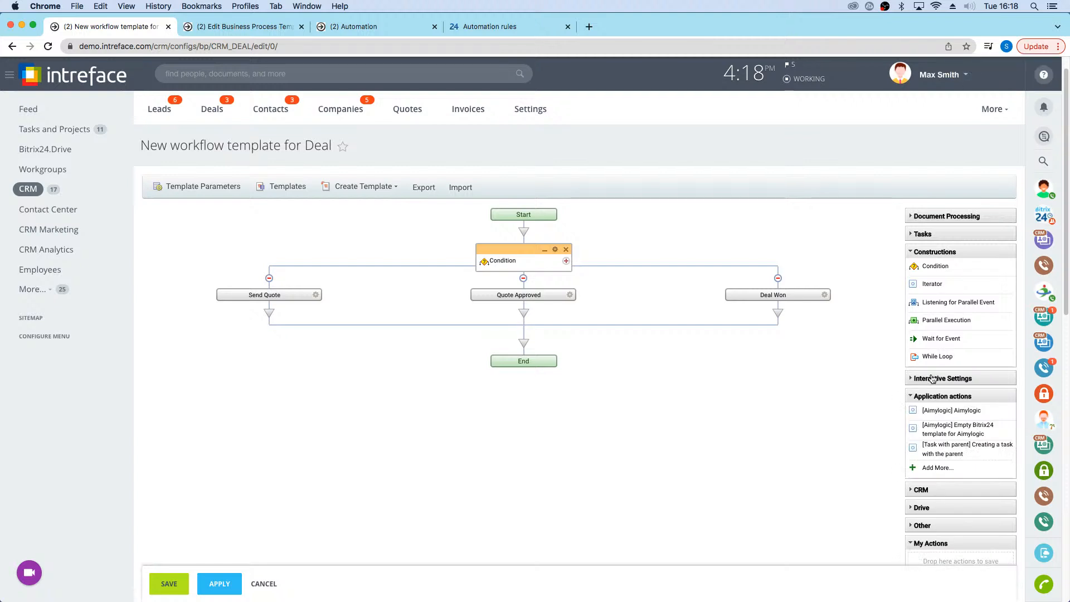
click(932, 379)
click(942, 379)
scroll(944, 517, down, 2)
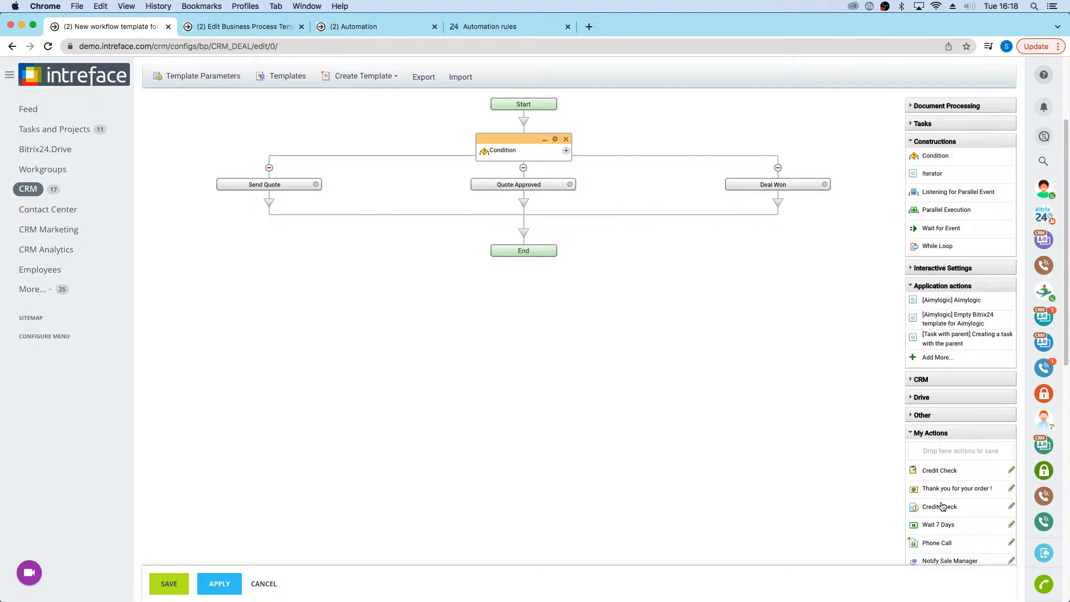
scroll(937, 515, down, 2)
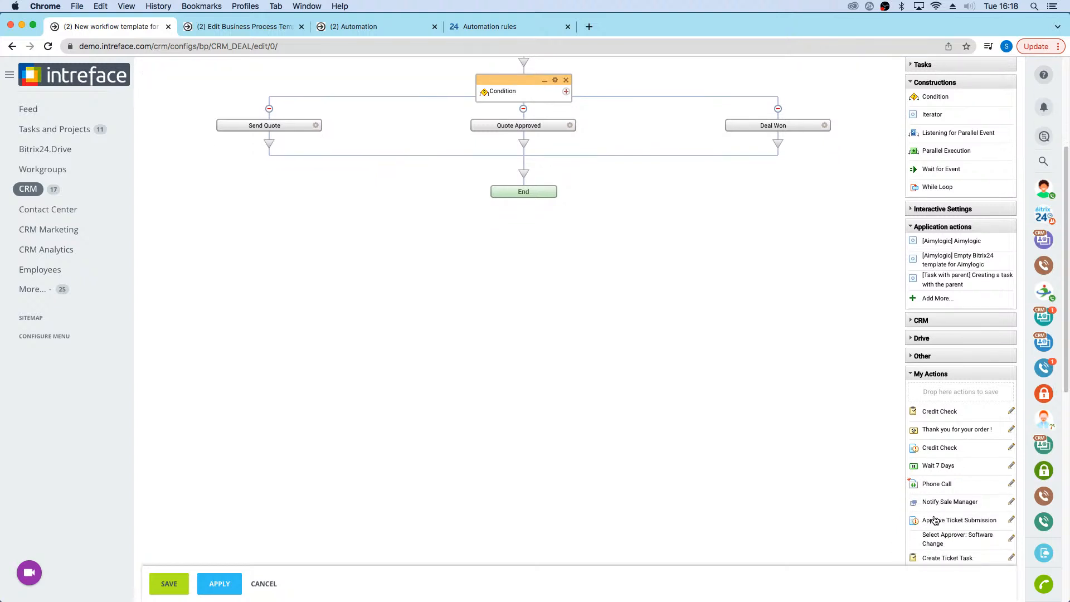
scroll(941, 521, down, 3)
drag(947, 368, 277, 192)
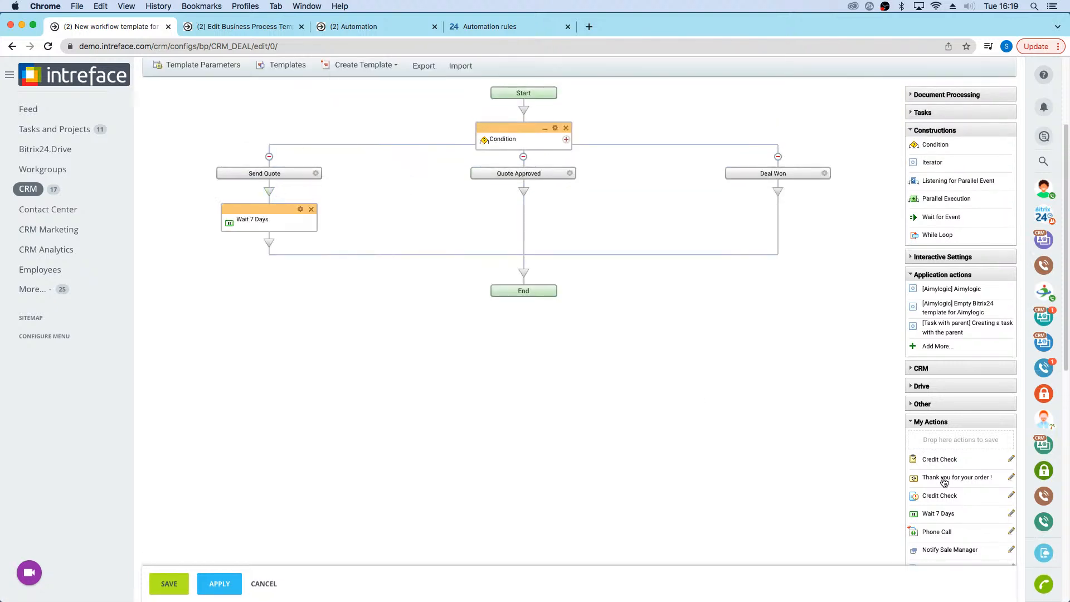
drag(935, 532, 259, 245)
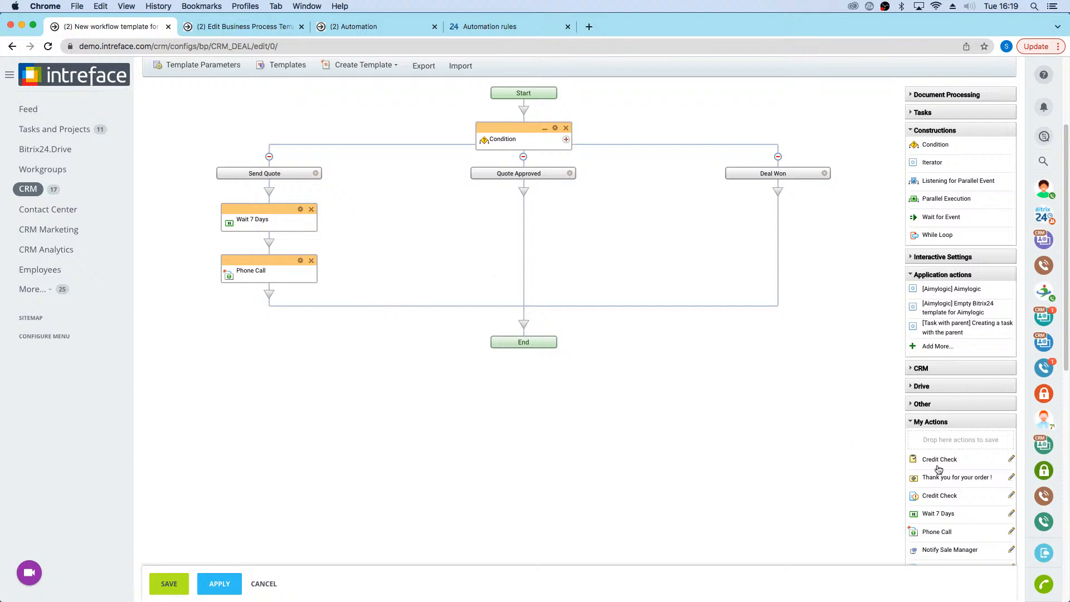
Step: Add the saved Credit Check approval to the Quote Approved branch, and Notify Sale Manager followed by "Thank you for your order !" to Deal Won
drag(937, 497, 526, 196)
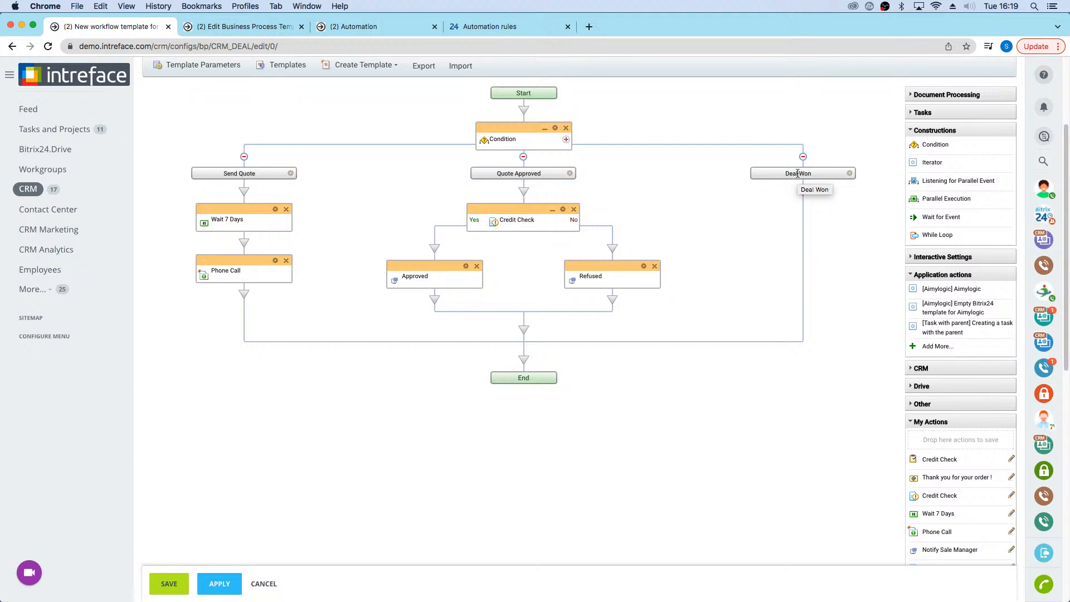
scroll(989, 508, down, 1)
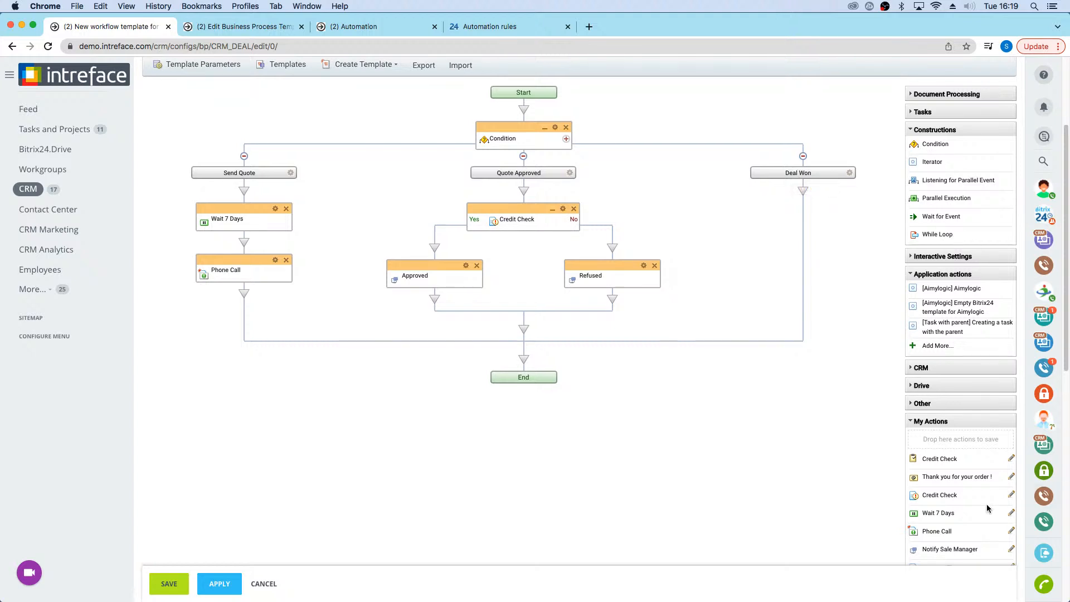
drag(950, 547, 805, 192)
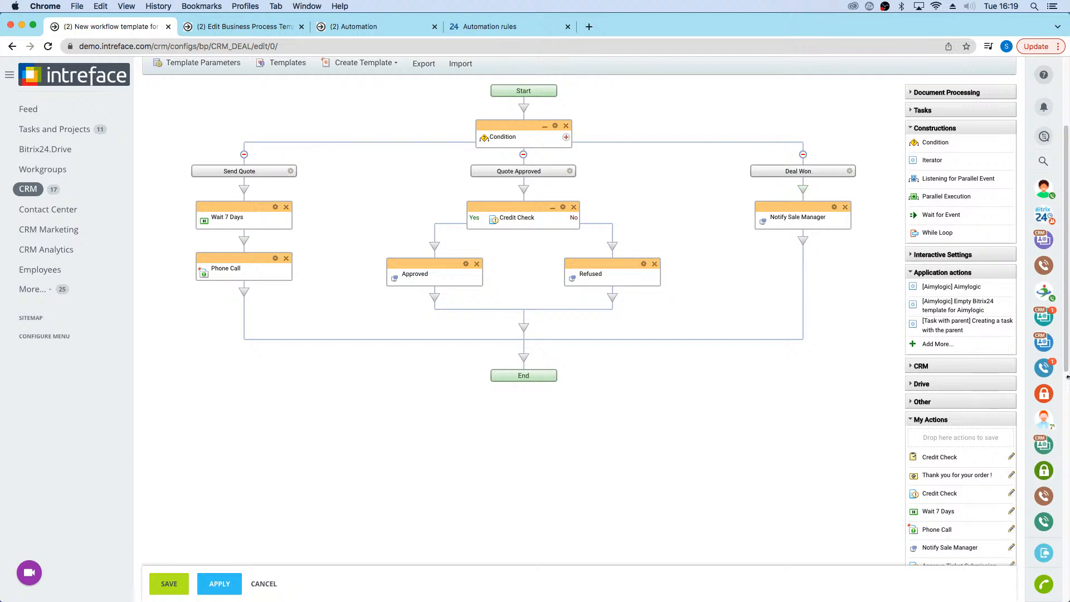
drag(949, 476, 801, 242)
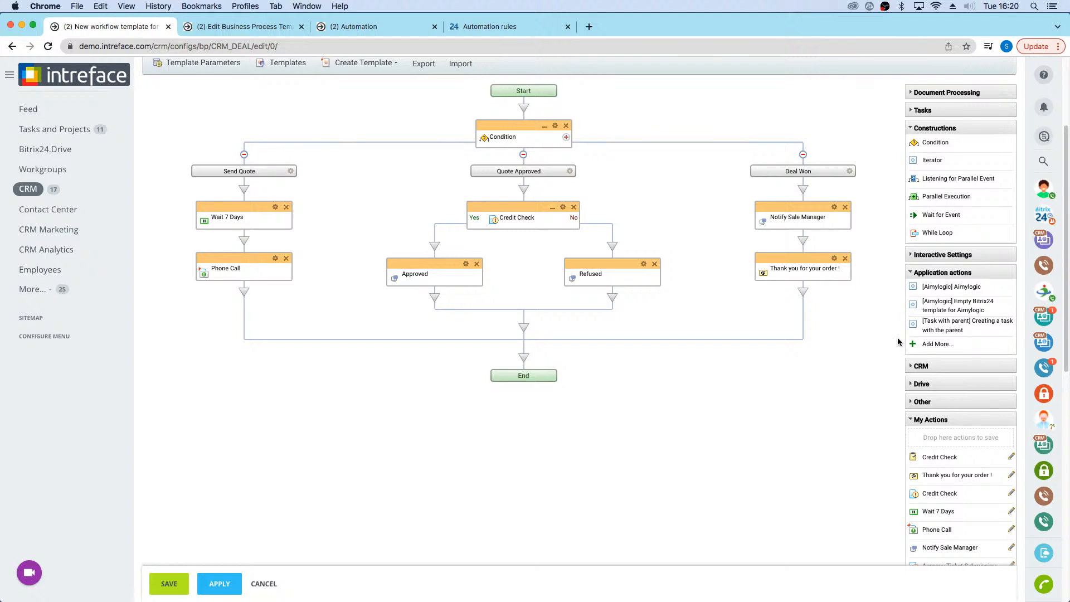
Step: Review the message text of the "Thank you for your order !" email action in the Deal Won branch and close its parameters unchanged
scroll(721, 327, up, 1)
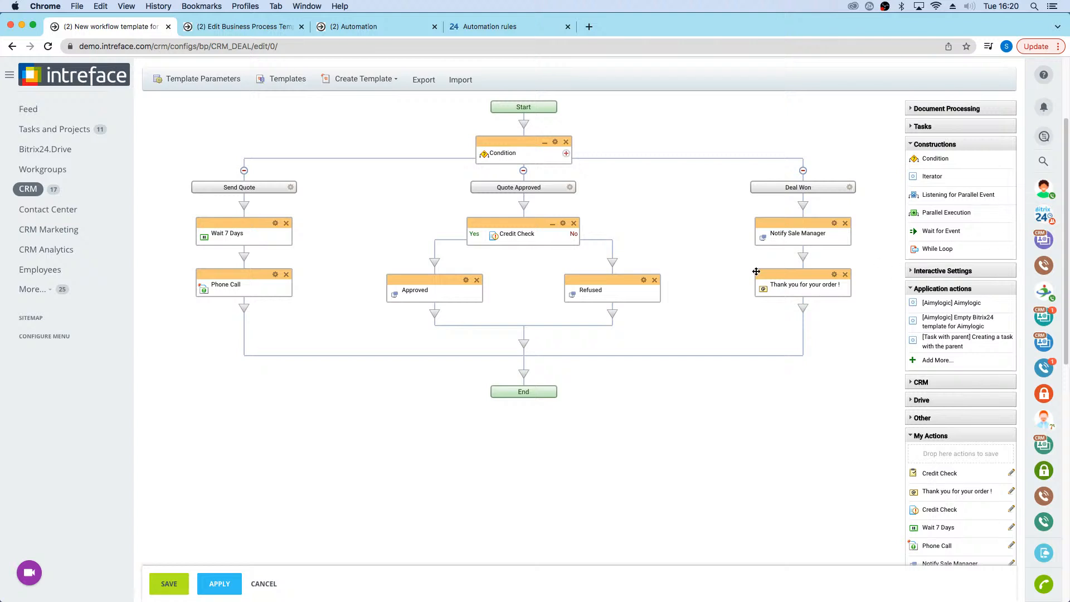
click(834, 275)
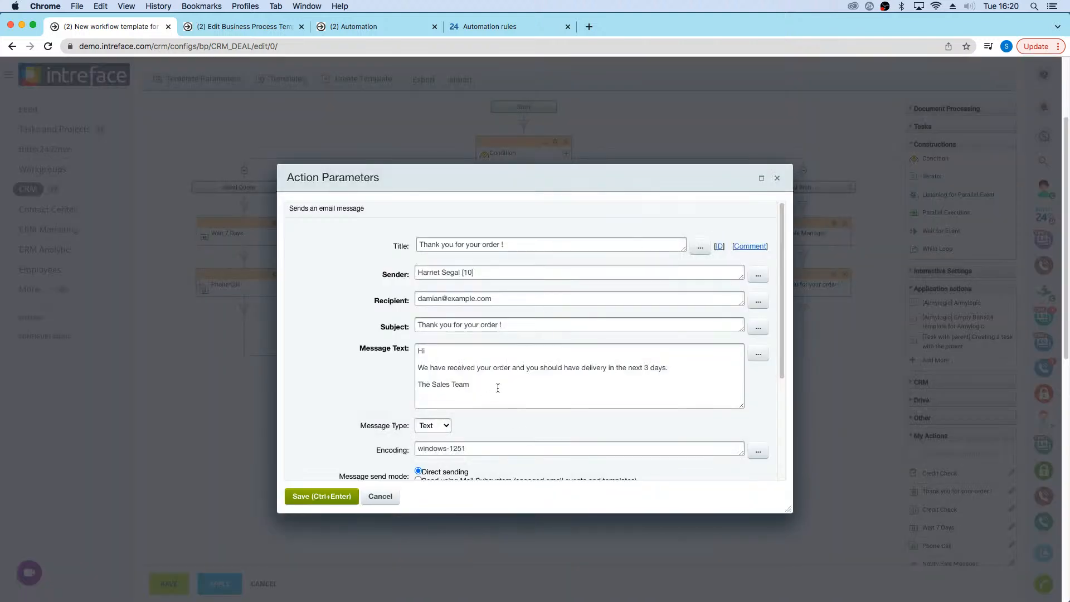
drag(502, 387, 383, 323)
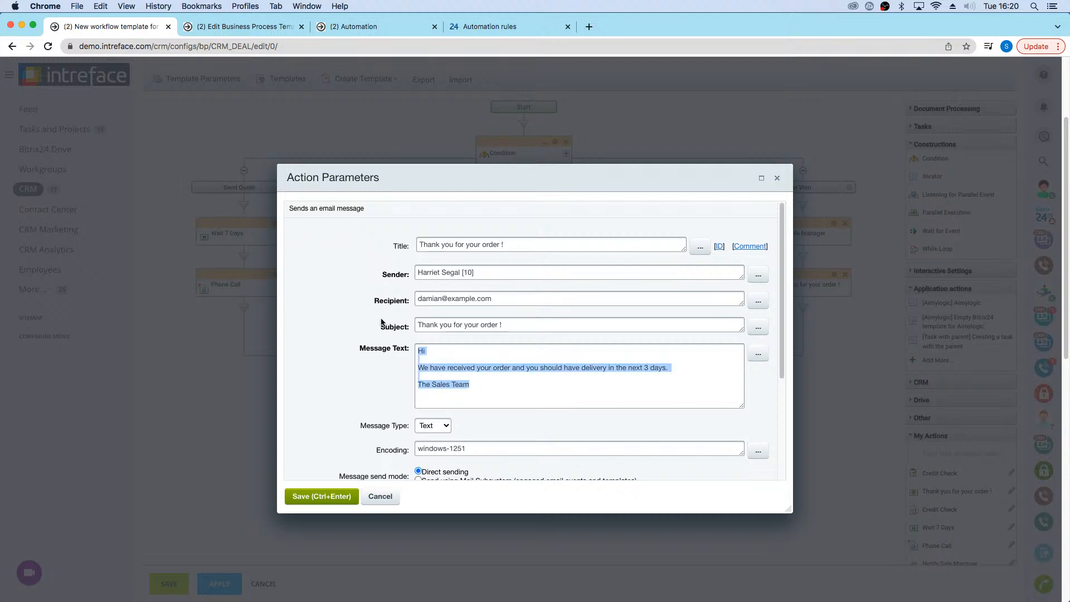
click(506, 369)
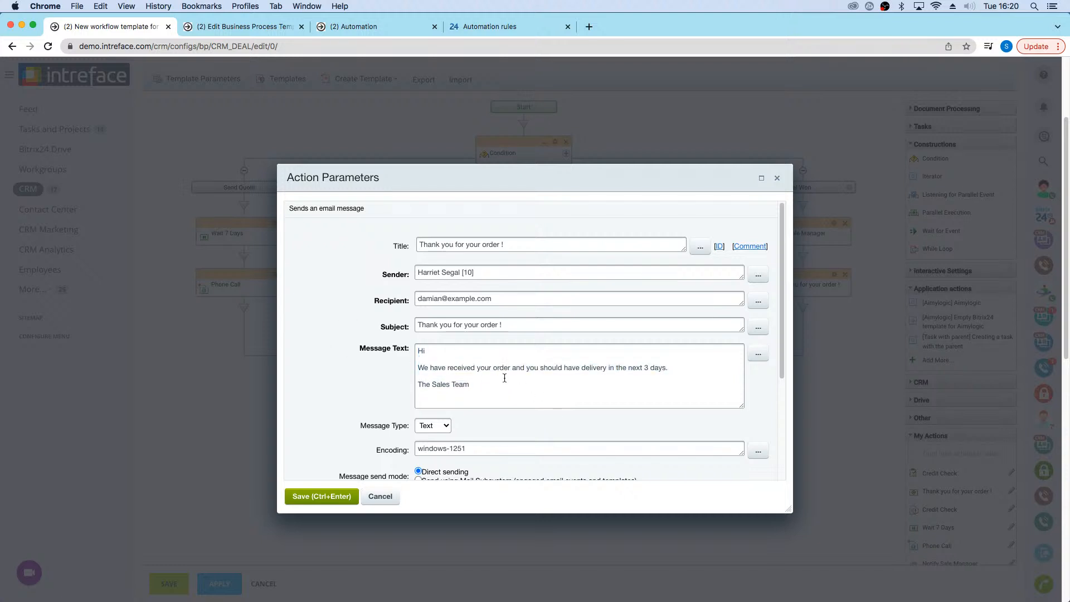
click(777, 179)
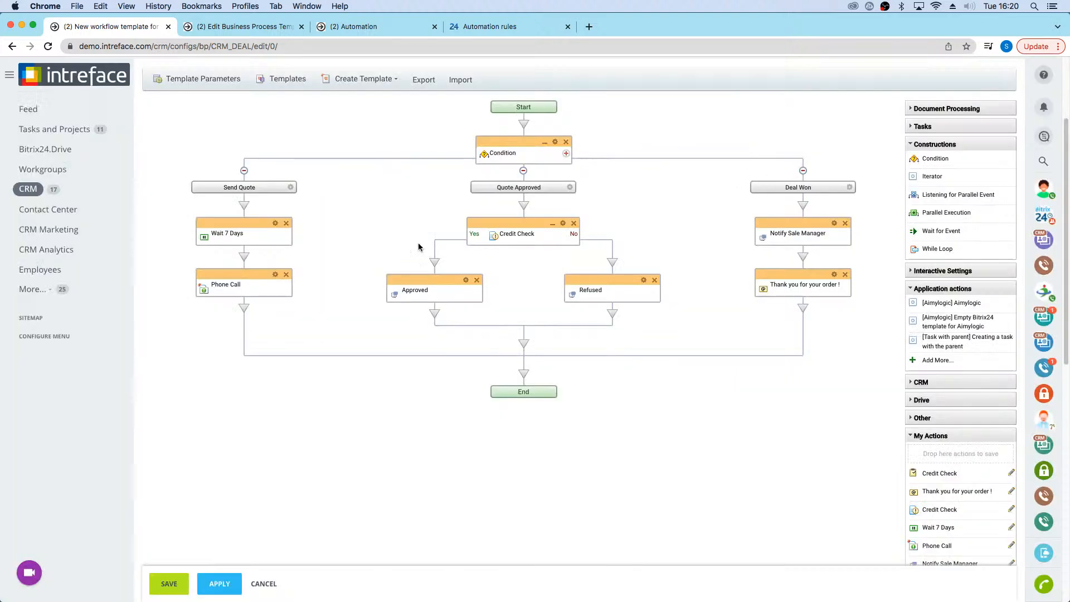
Step: Leave the workflow template without saving it and go to the CRM deals list
scroll(415, 245, up, 5)
click(217, 133)
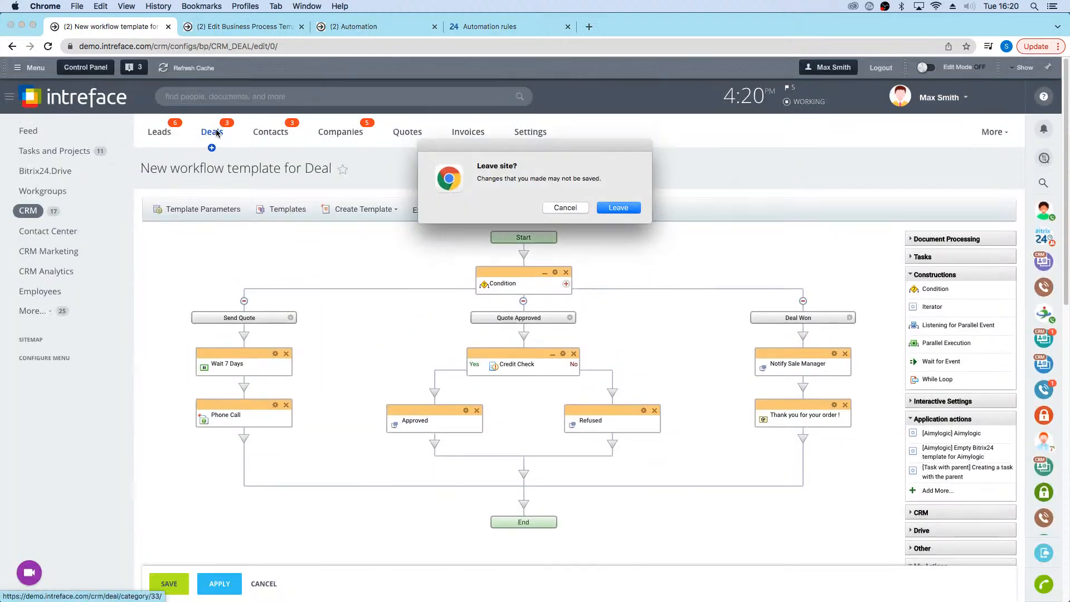
click(624, 212)
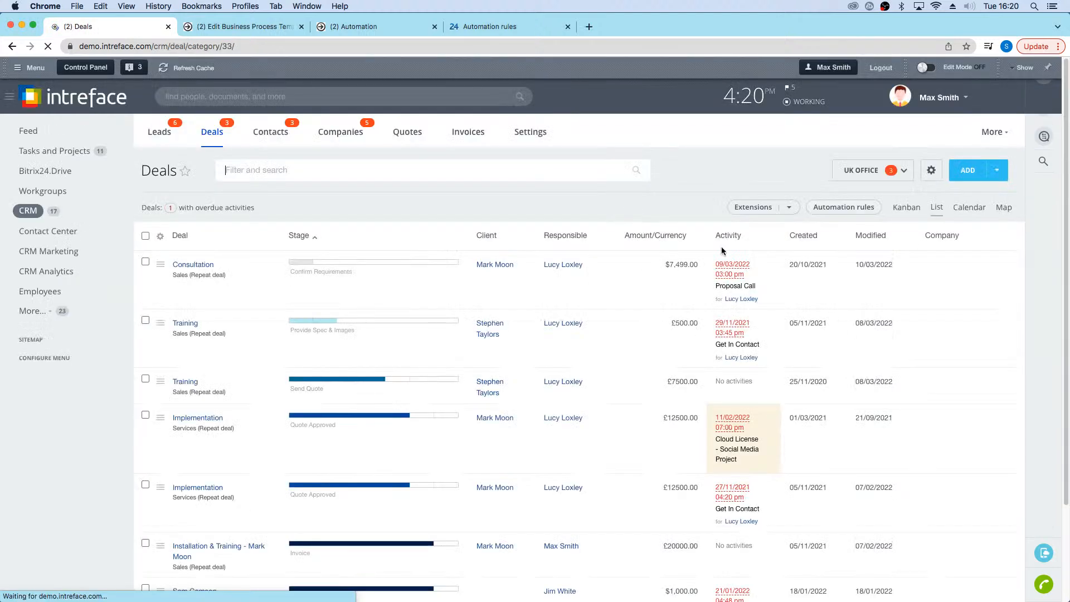
Step: Review the UK Office automation rules, checking the Build Proposal Task rule and the Confirm Requirements Send email rule, and close them unchanged
click(821, 205)
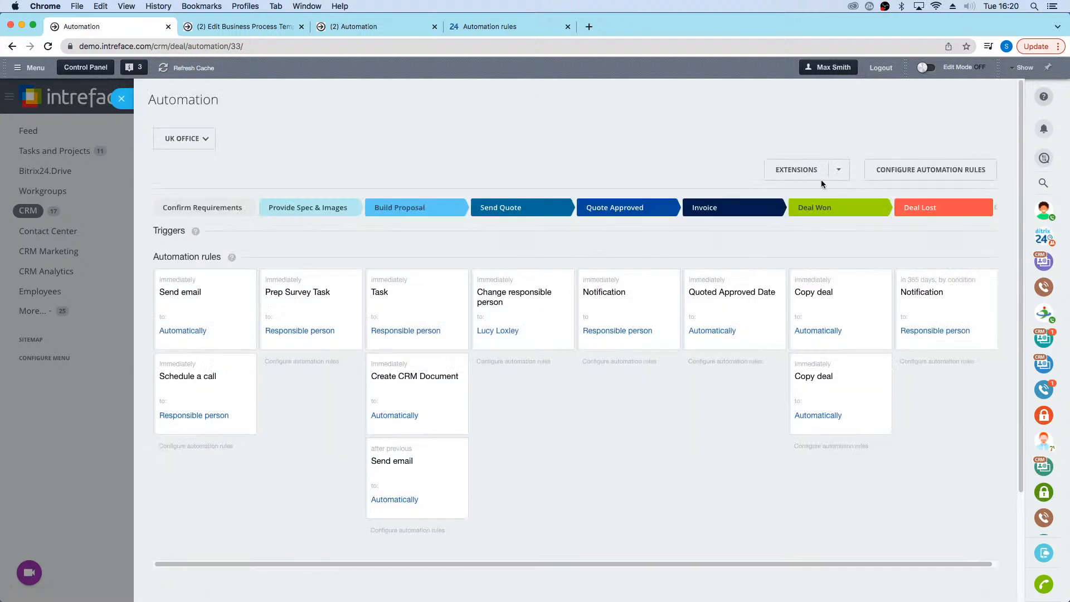
click(889, 169)
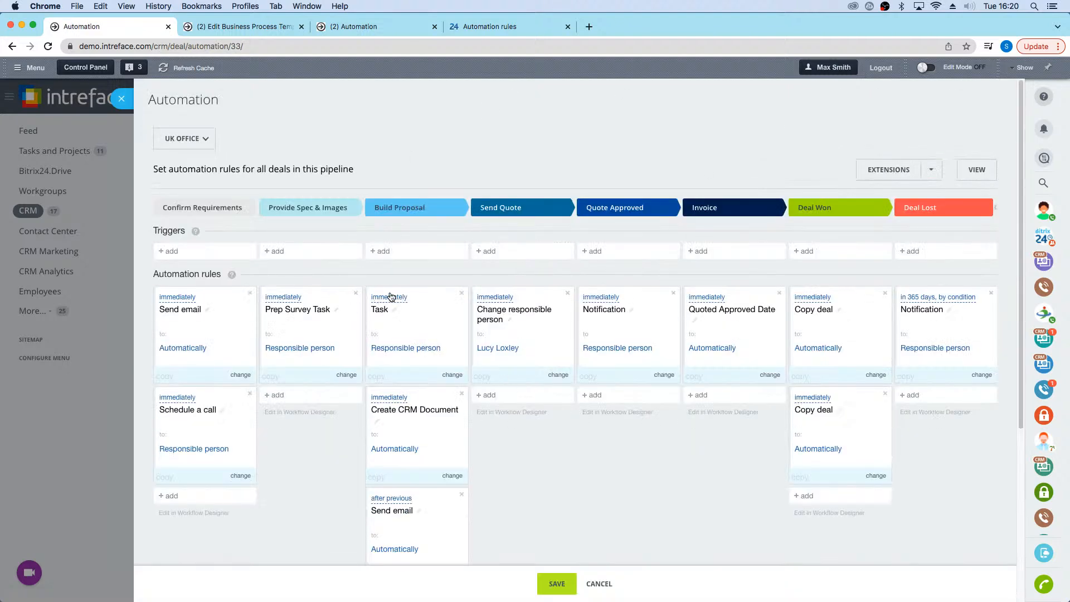
click(393, 295)
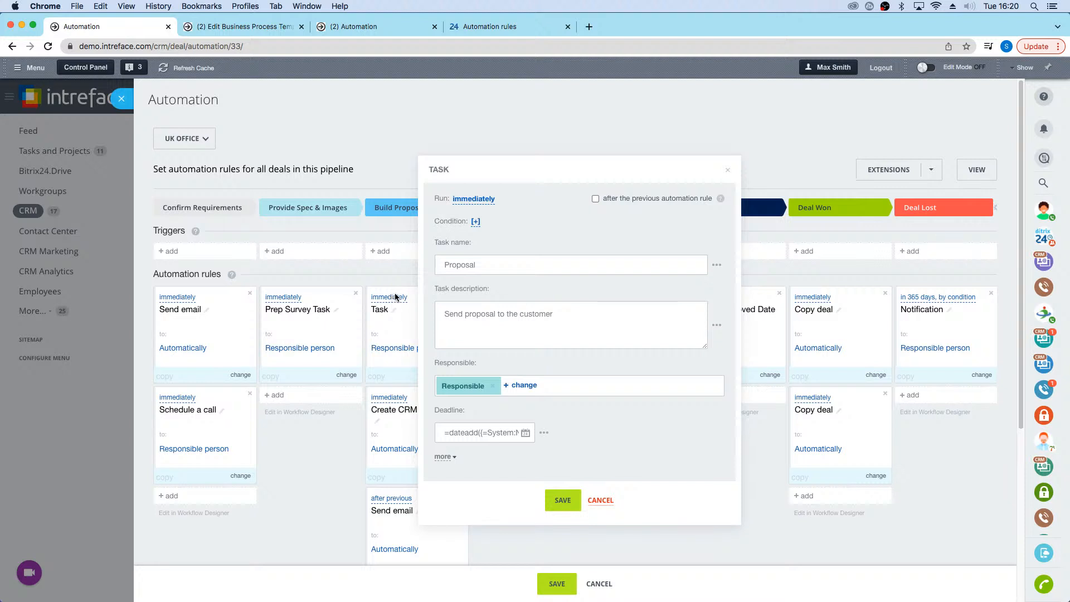
click(600, 500)
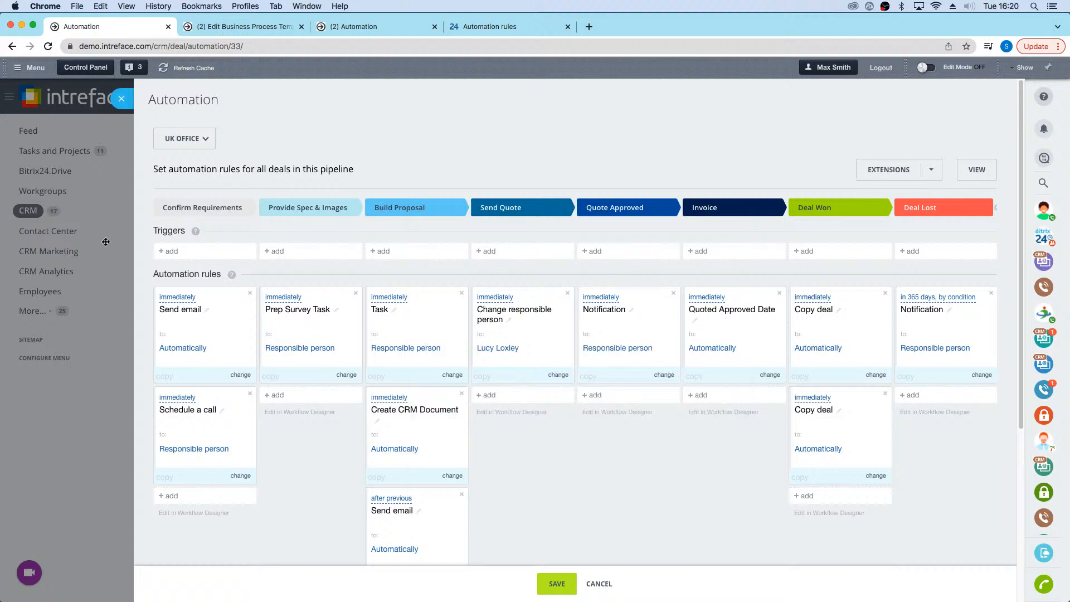
click(186, 307)
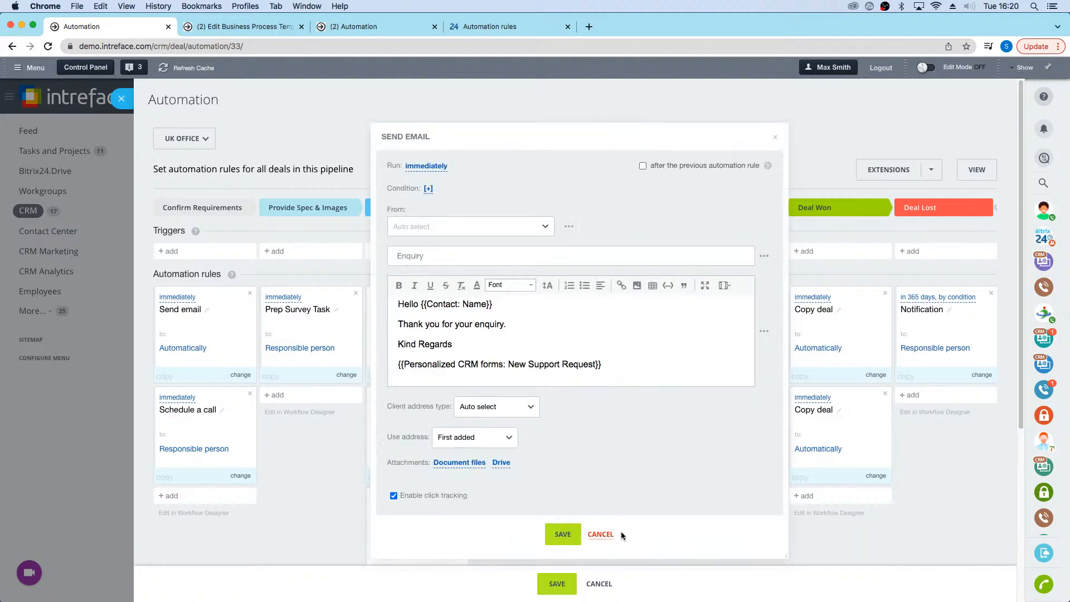
click(601, 534)
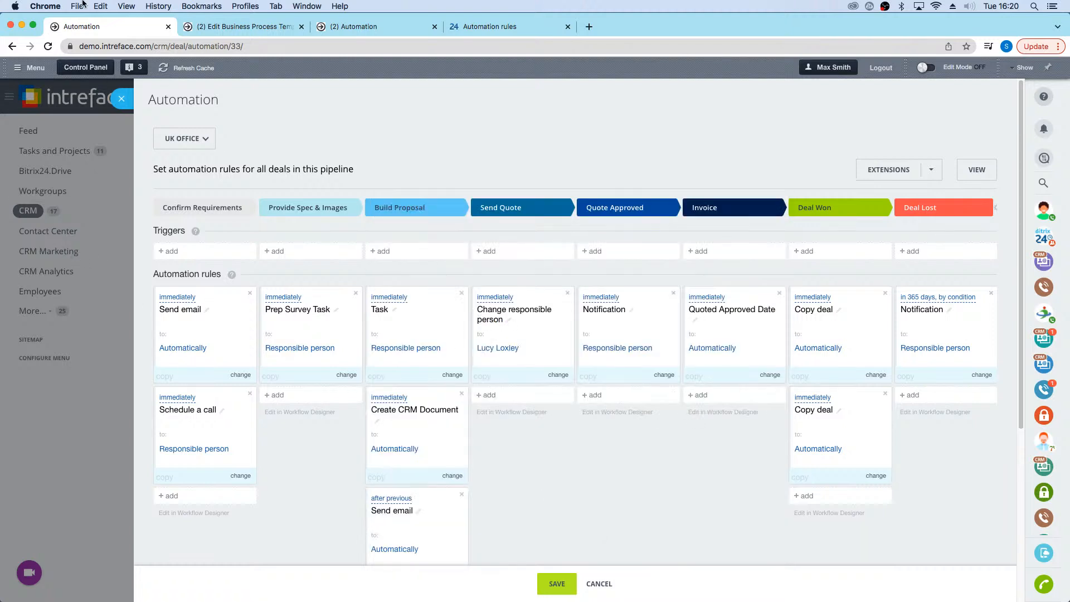
click(122, 98)
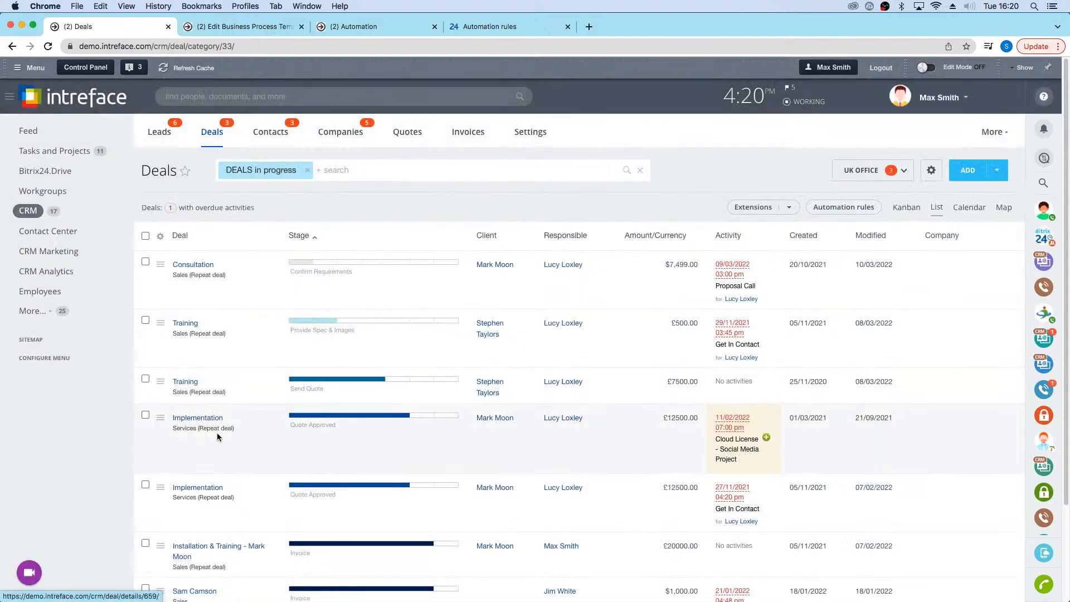
Step: Open the Installation & Training deal in the Invoice stage, examine its timeline for past stage changes and emails, and close it
scroll(218, 446, down, 3)
click(222, 474)
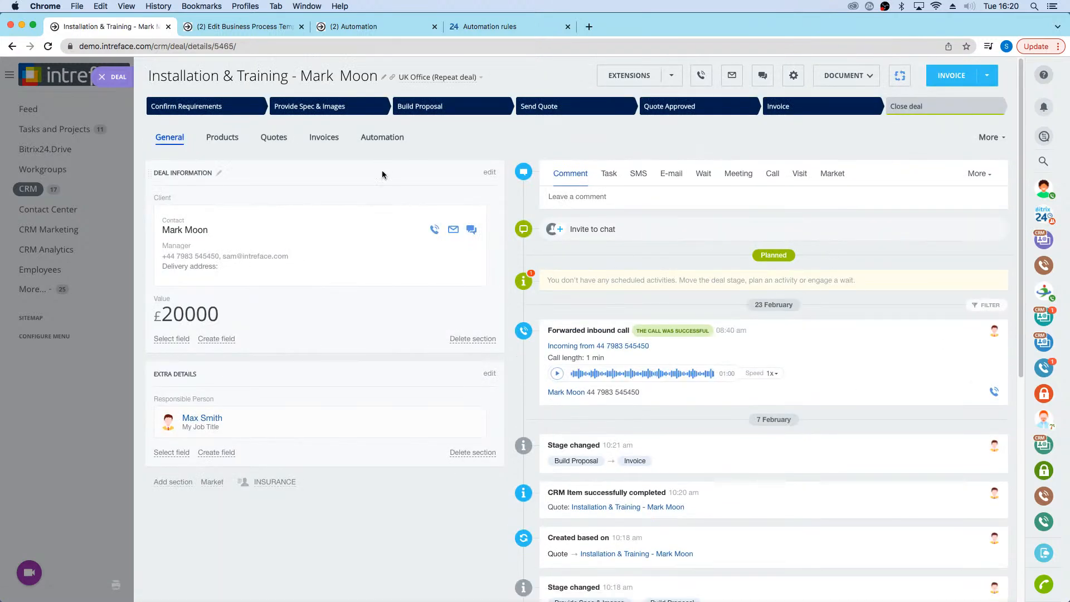
scroll(790, 419, down, 15)
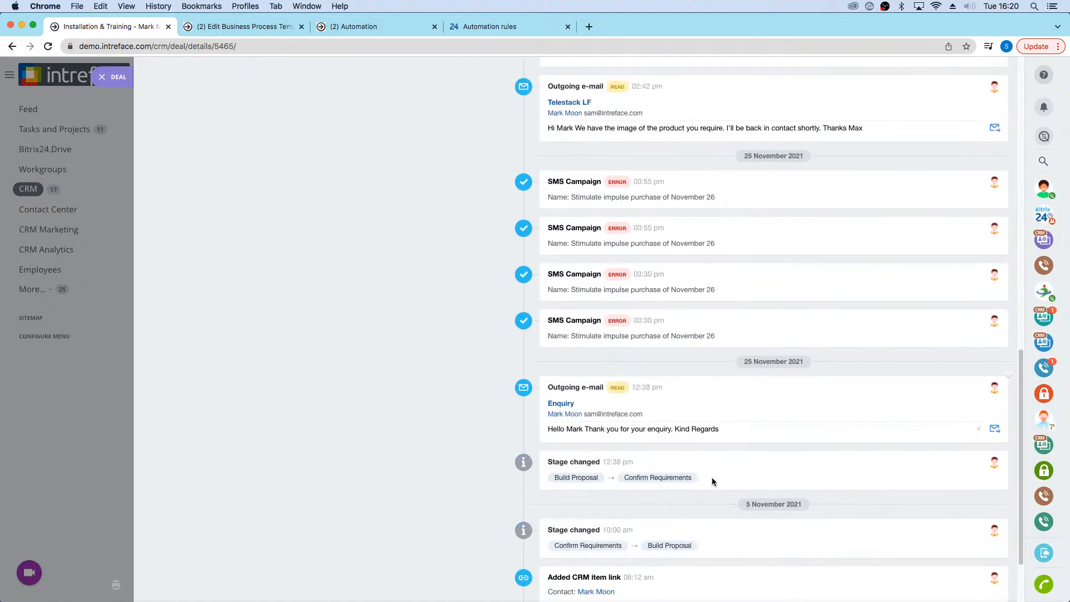
scroll(747, 452, down, 2)
scroll(736, 417, up, 15)
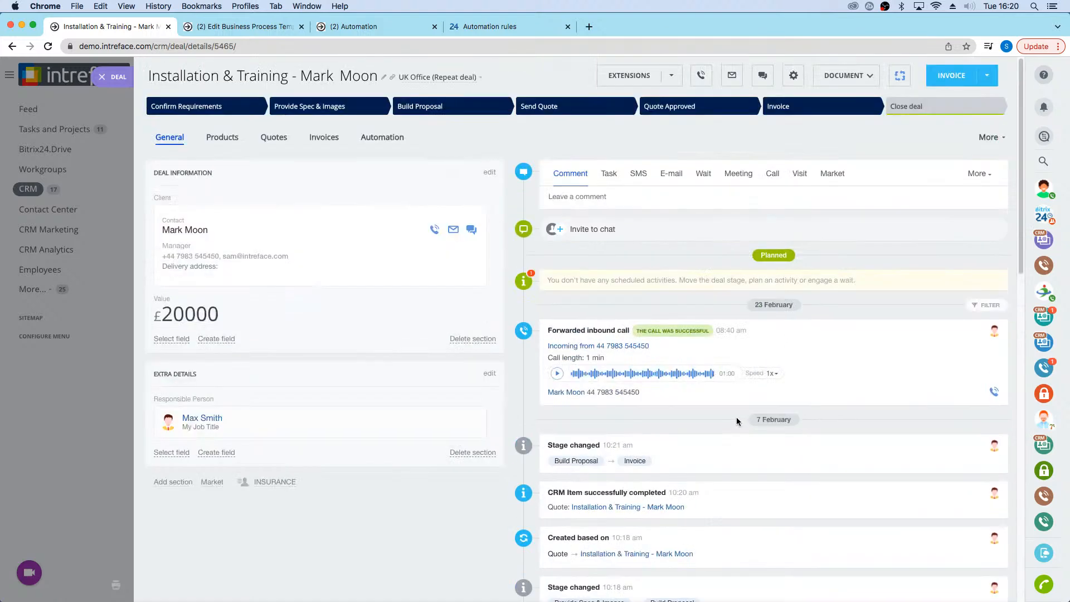
click(108, 87)
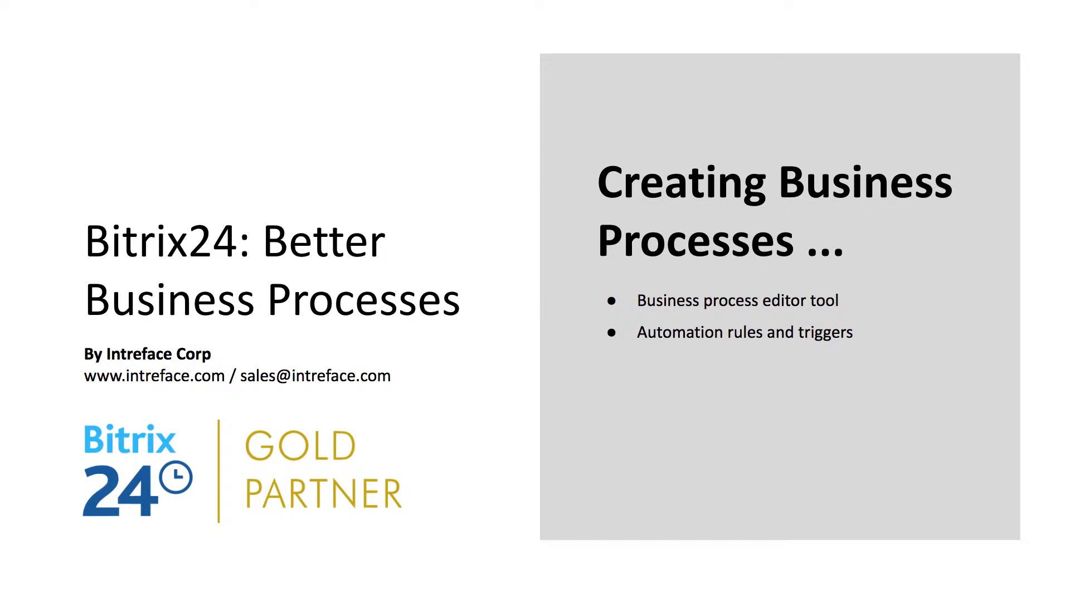
key(Right)
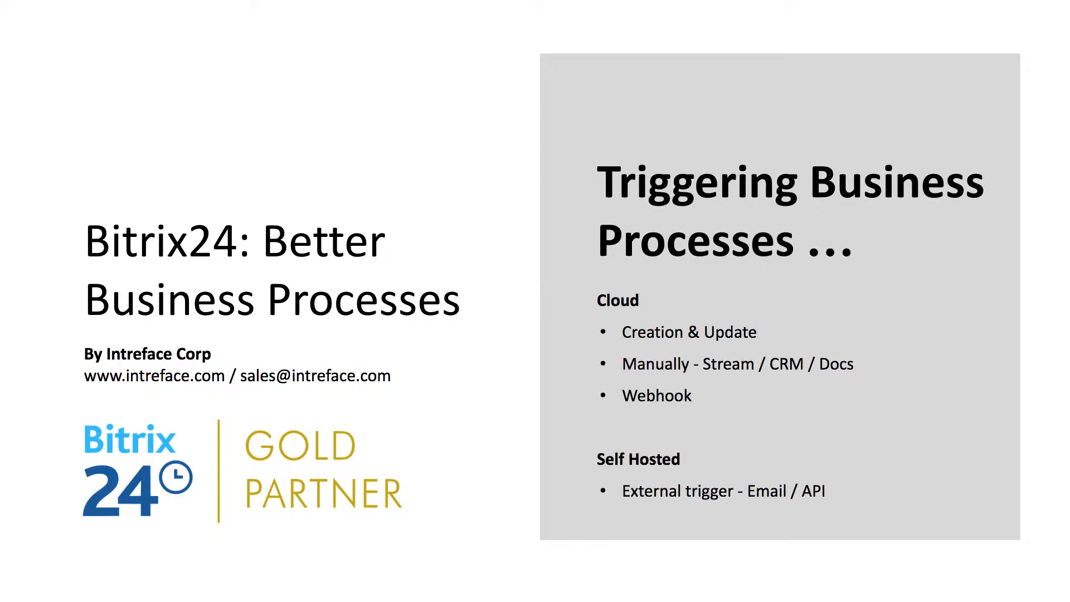
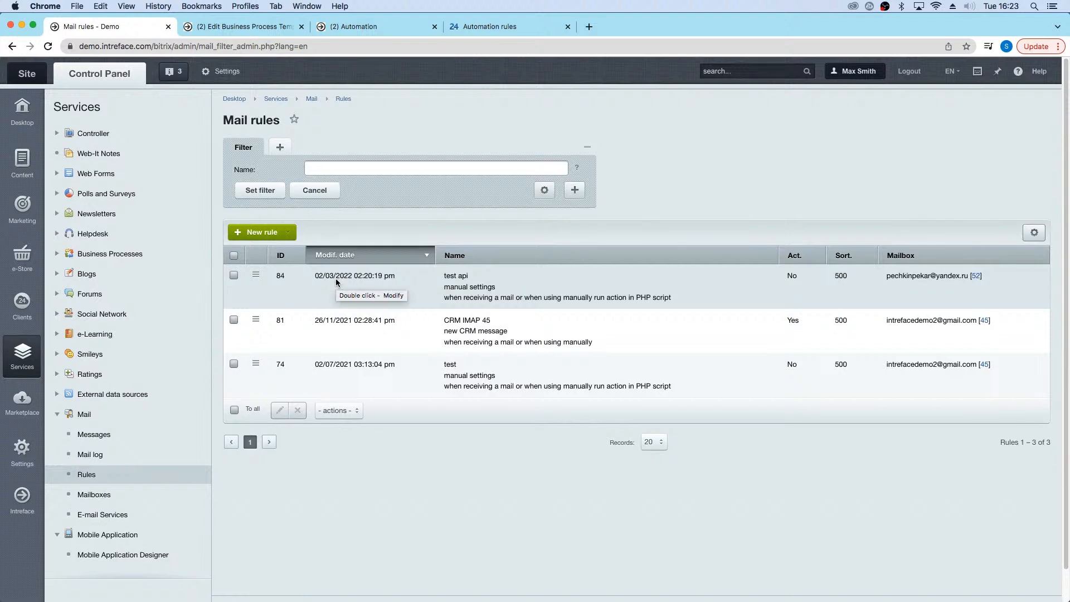
Step: Review the Helpdesk trouble tickets through the Awaiting Customer and Awaiting Us filters, and open the Printer Issue ticket
click(101, 240)
click(101, 274)
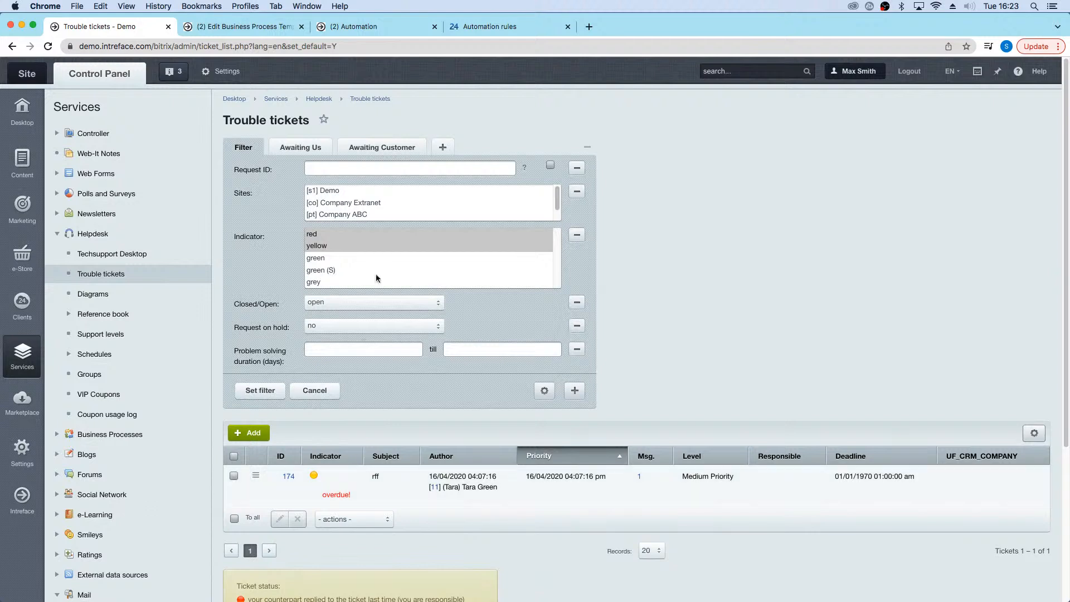
click(379, 147)
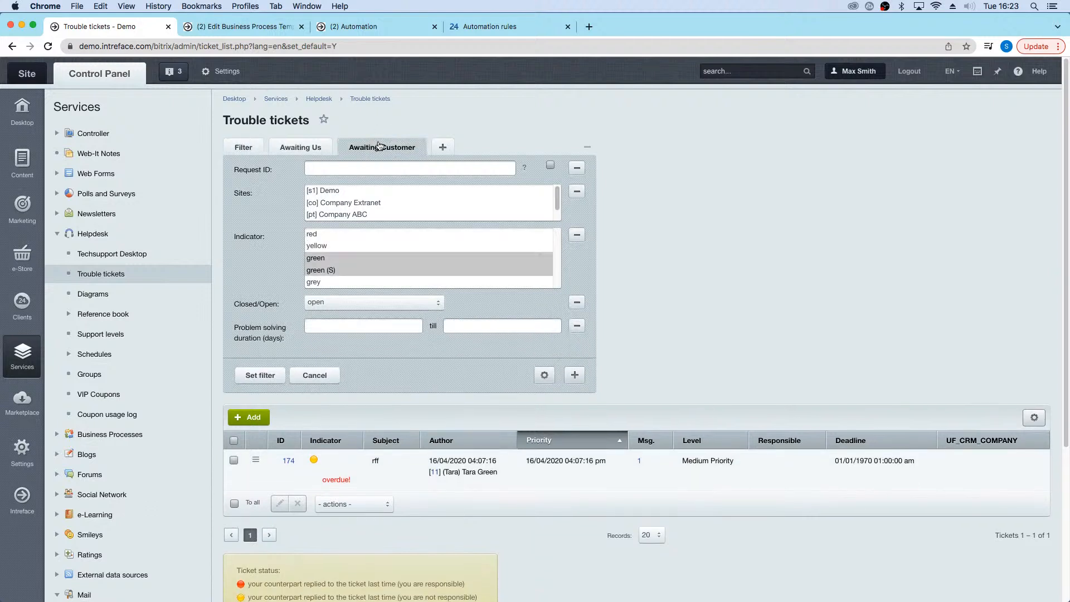
click(300, 149)
click(313, 312)
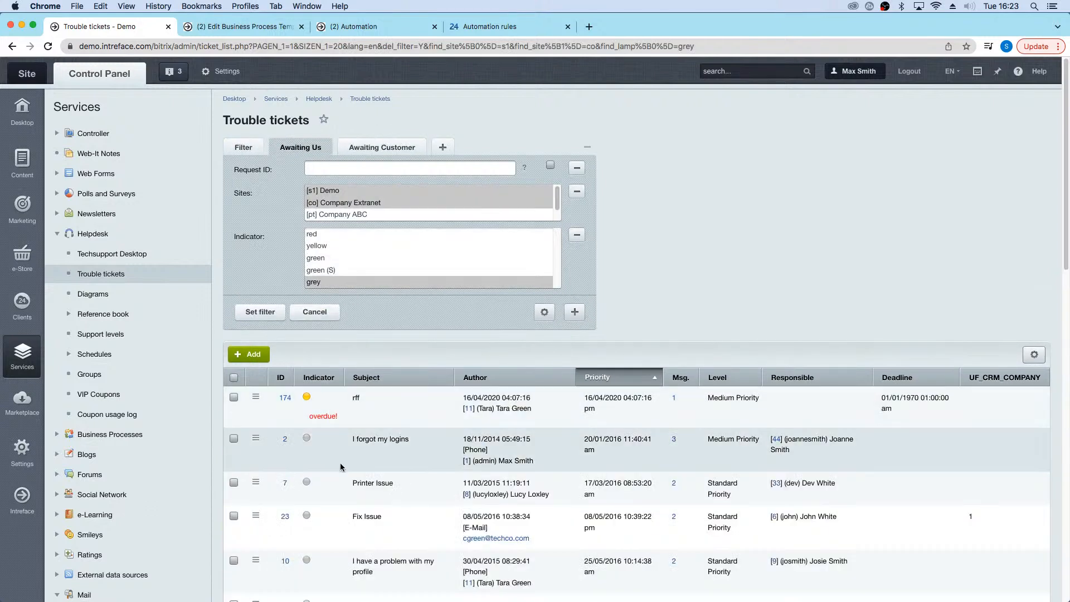
click(286, 480)
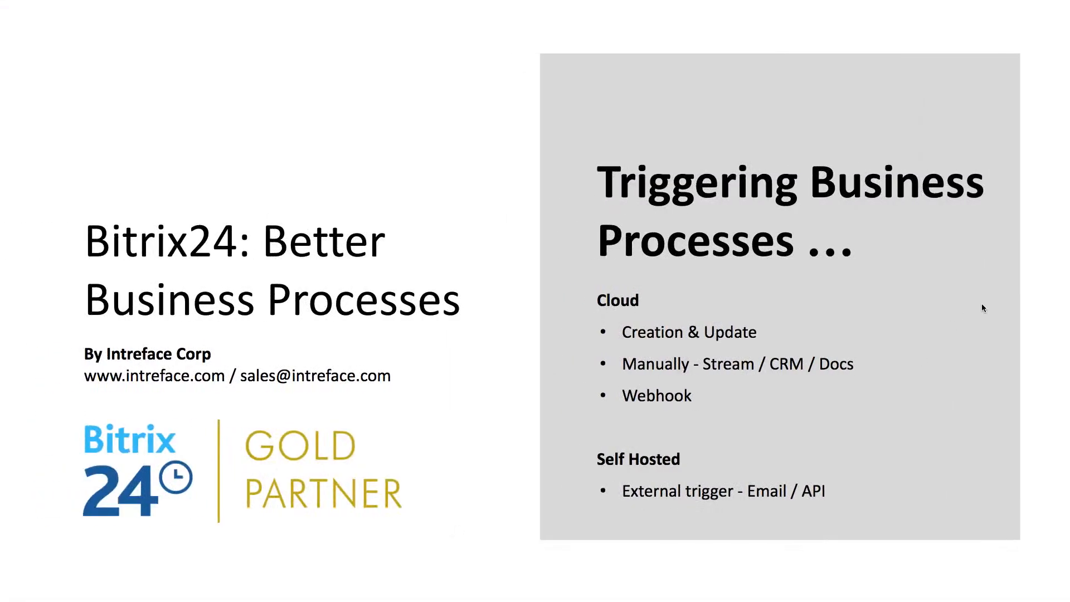
key(Right)
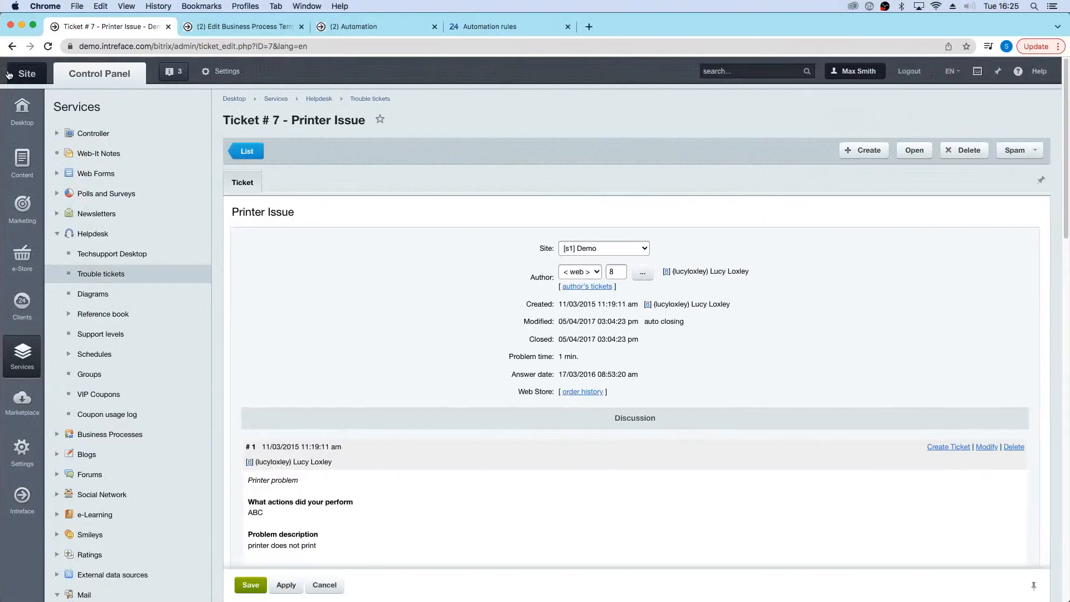
Step: Return to the public site's Feed, start the New Project workflow and look over its request form
click(10, 74)
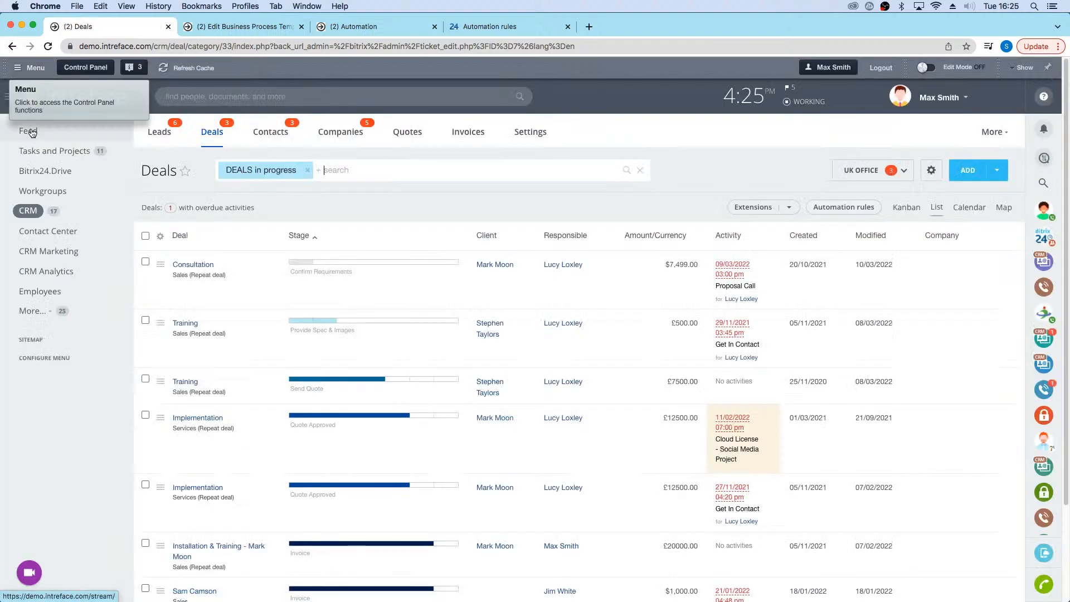
click(28, 131)
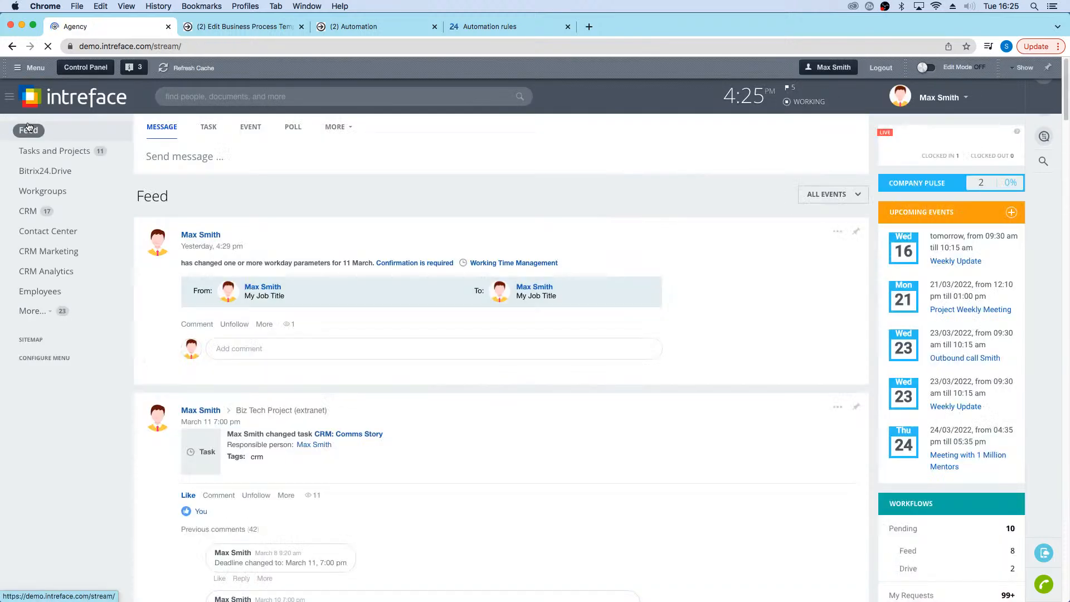
click(352, 129)
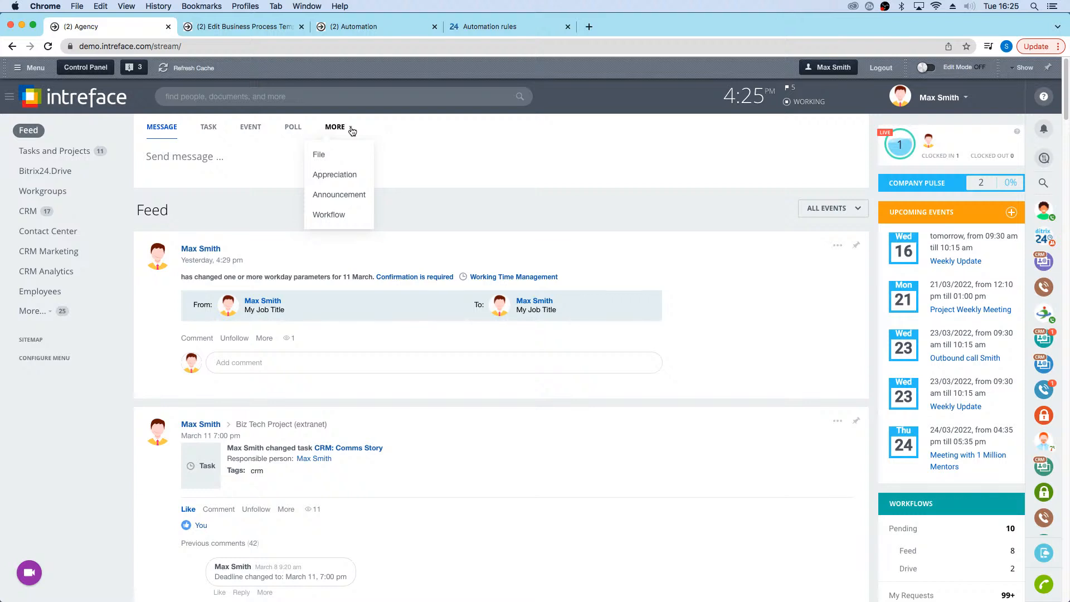
click(335, 215)
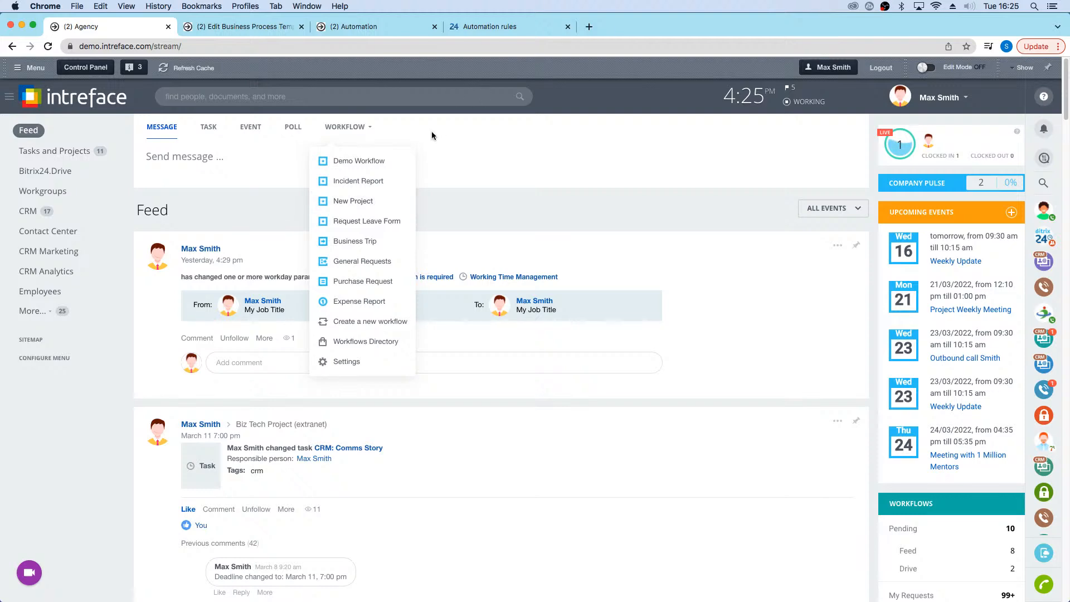
click(361, 201)
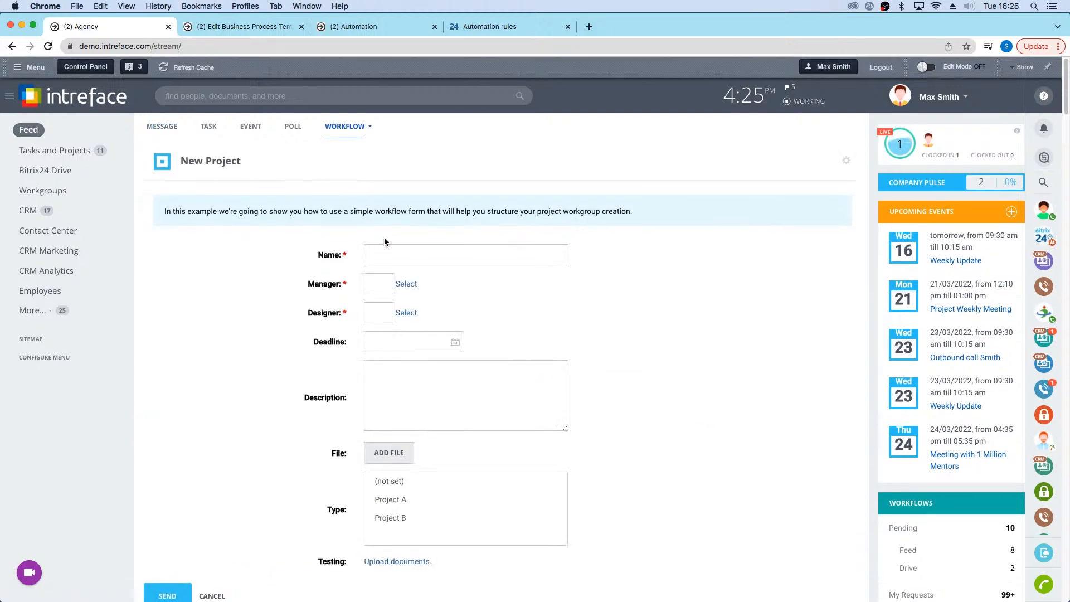
scroll(383, 237, down, 3)
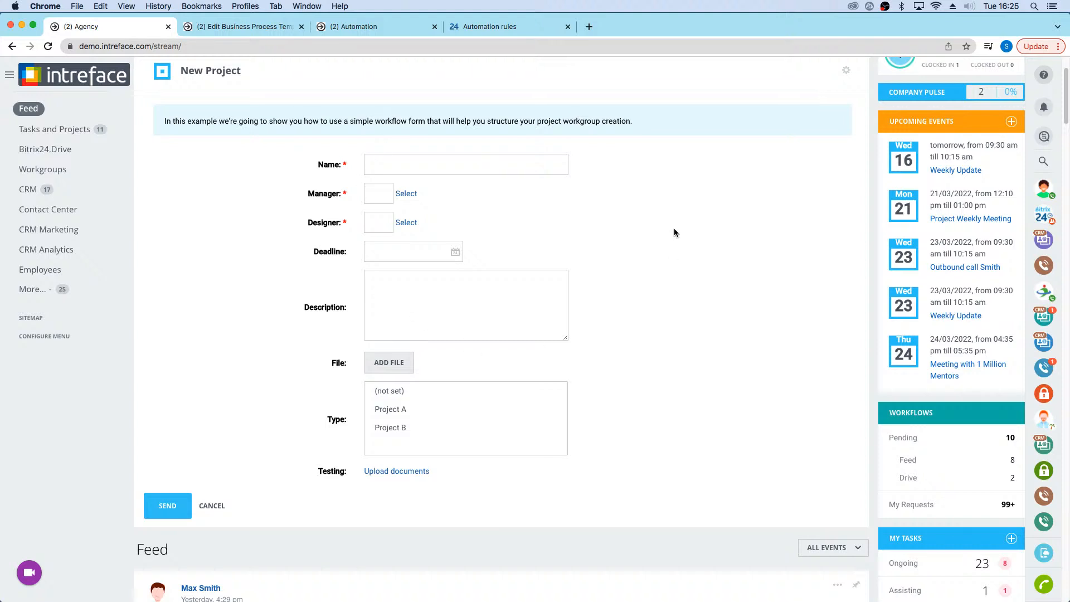
scroll(646, 196, up, 1)
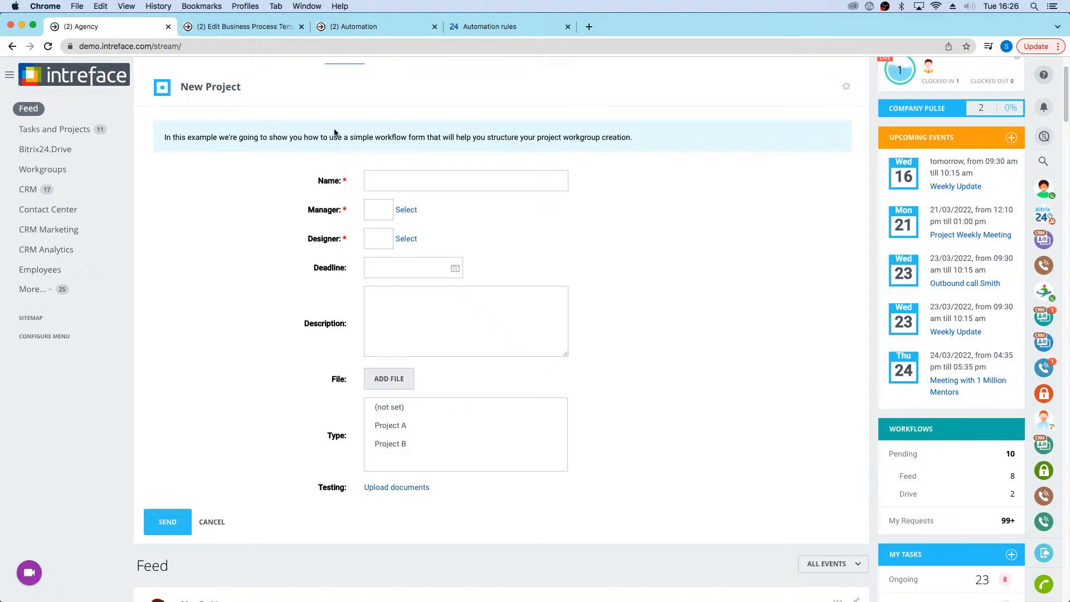
Step: Name the new project "Business Process Project" and assign the logged-in account as its Manager
click(394, 178)
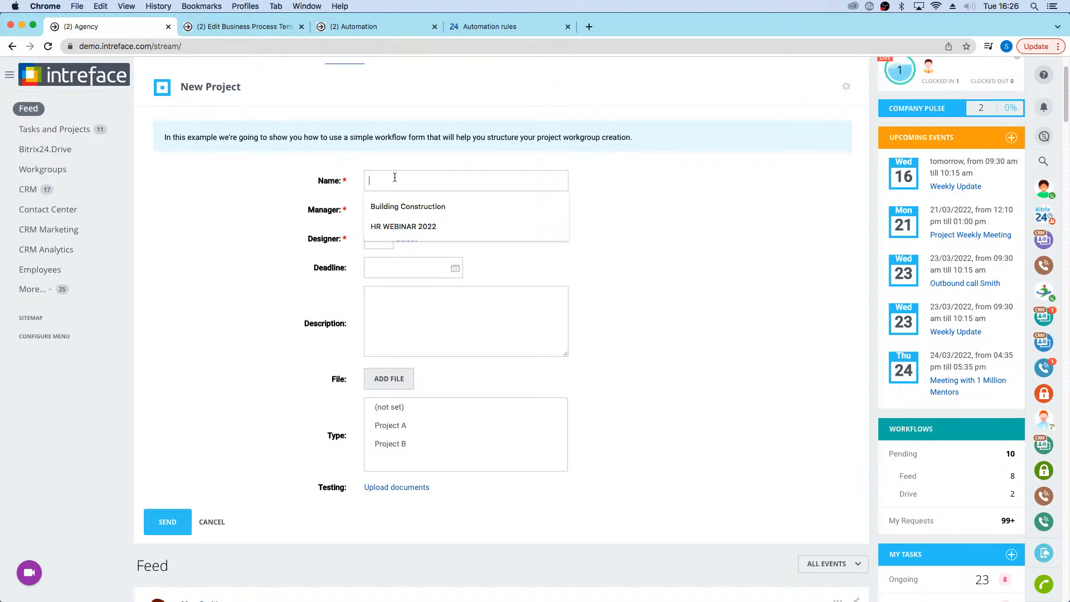
text(B)
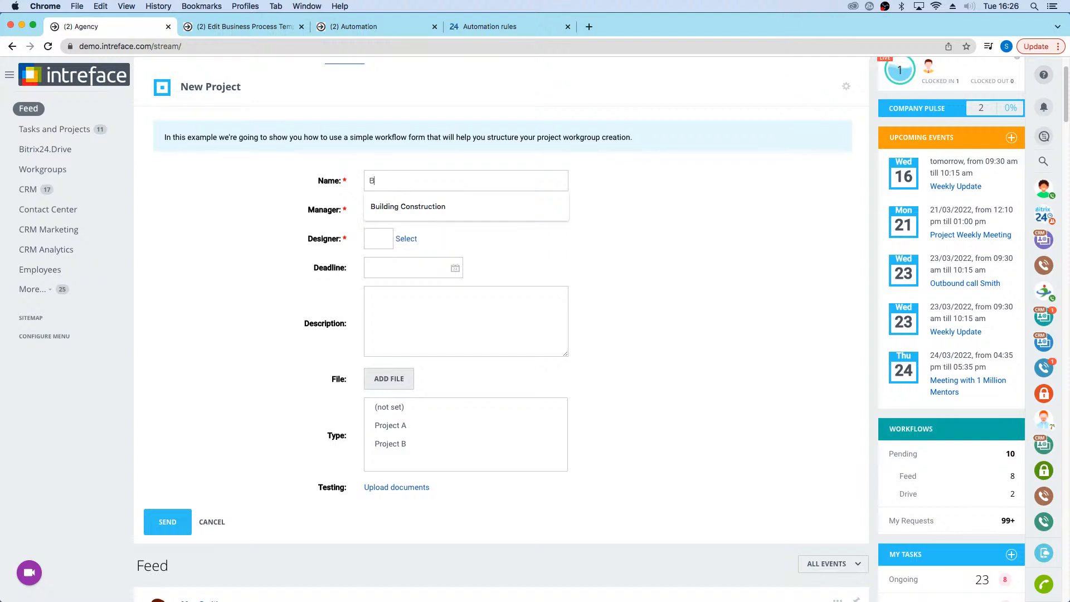
text(usiness)
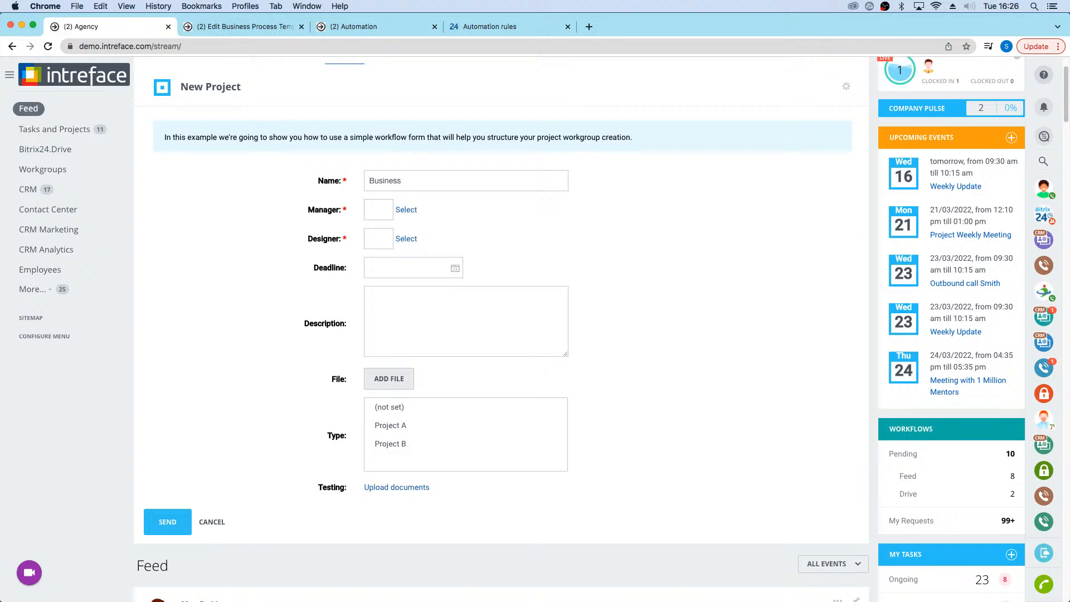
text(rocess Project)
click(399, 209)
click(420, 258)
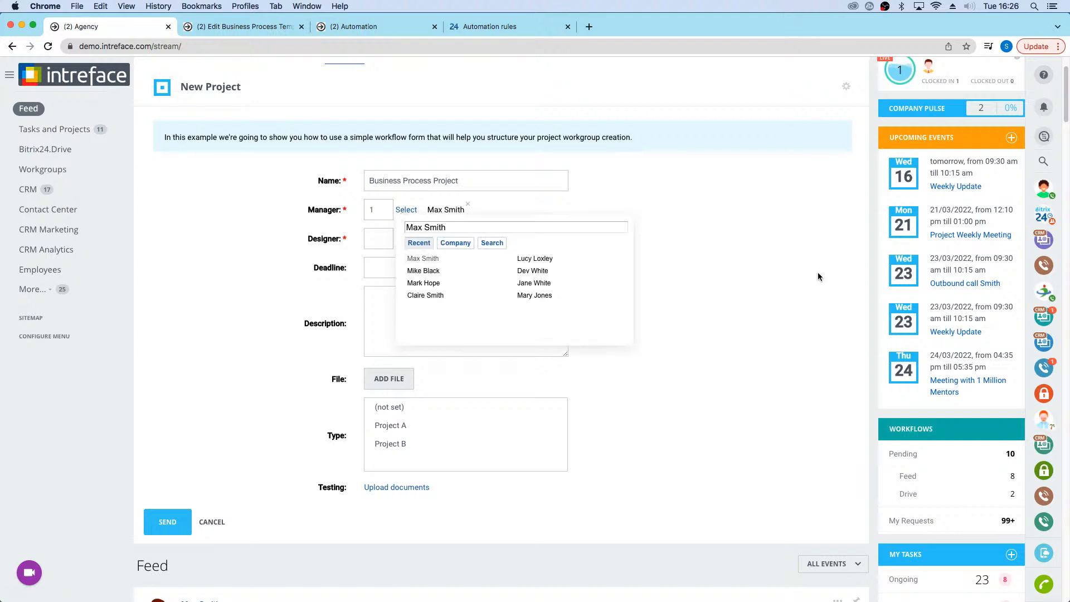
click(795, 264)
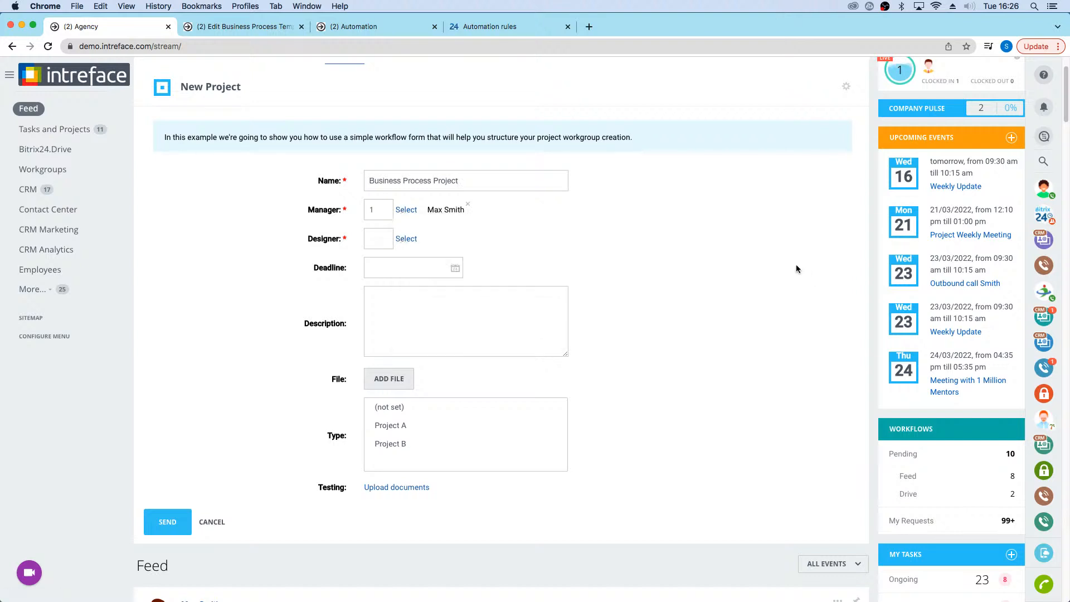
Step: Assign a colleague from the recent employees as Designer and set the project's deadline to 31/03/2022
click(405, 239)
click(429, 311)
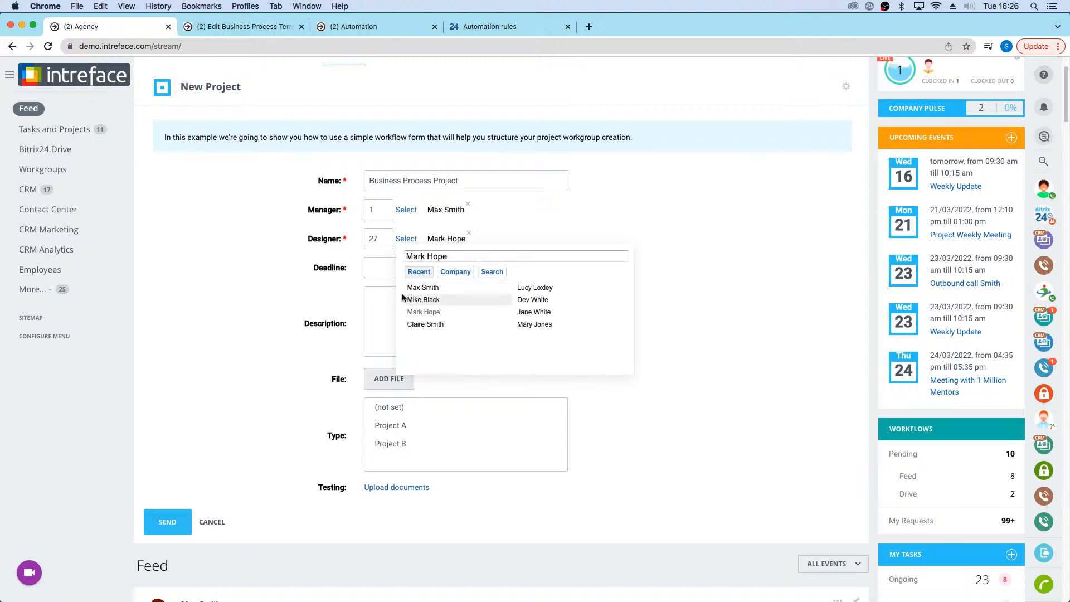
click(377, 301)
click(450, 273)
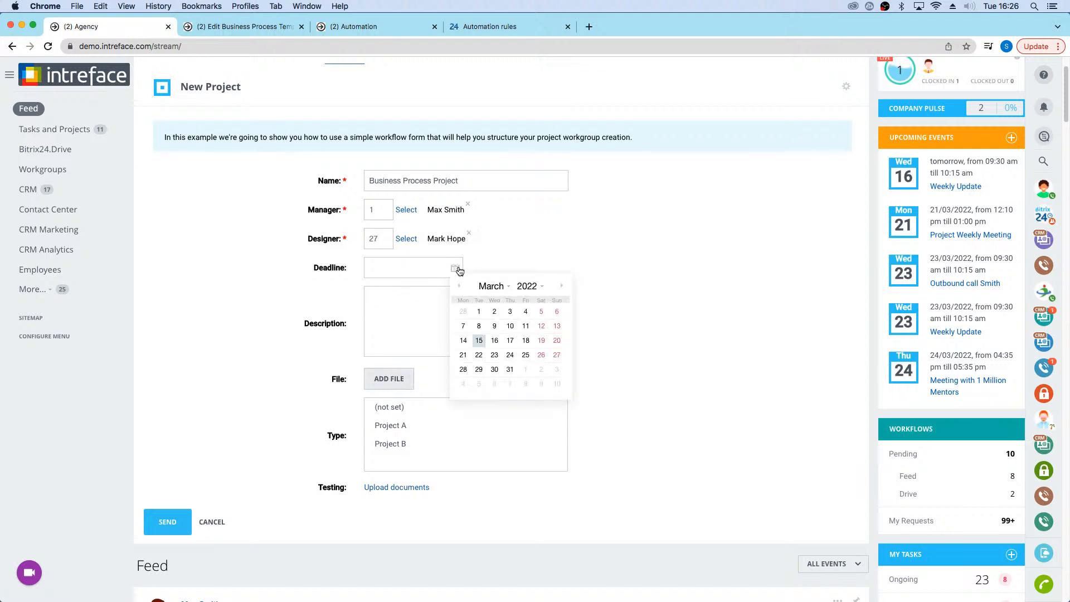
click(503, 363)
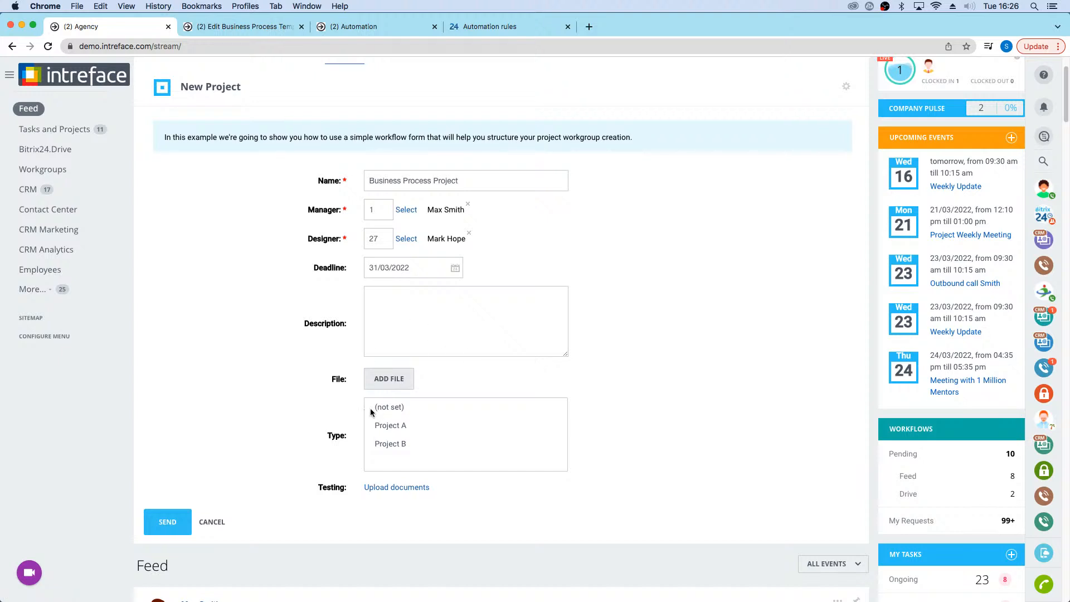
Step: Set the project type to Project A and send the New Project workflow request
click(385, 430)
click(390, 442)
click(389, 427)
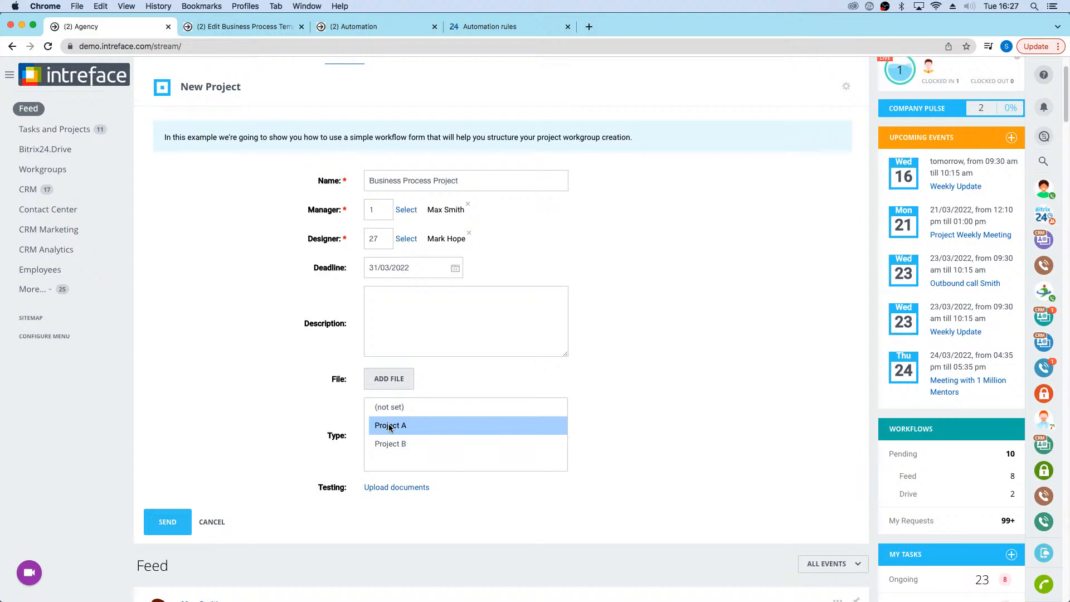
click(162, 521)
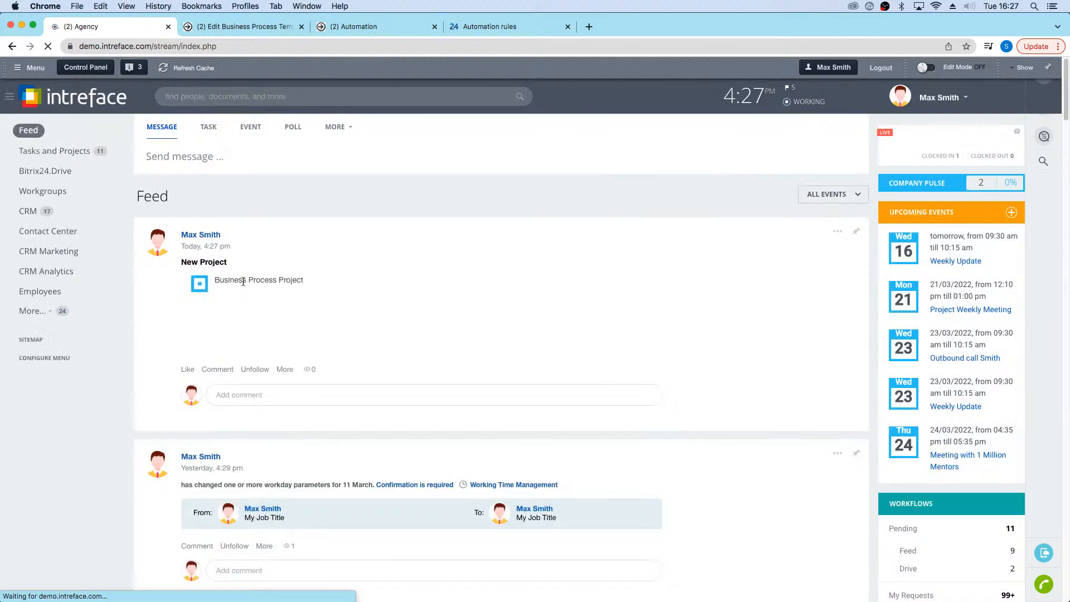
Step: Fill in the estimated completion date in the "Approve Project: Business Process Project" task and approve it
click(322, 328)
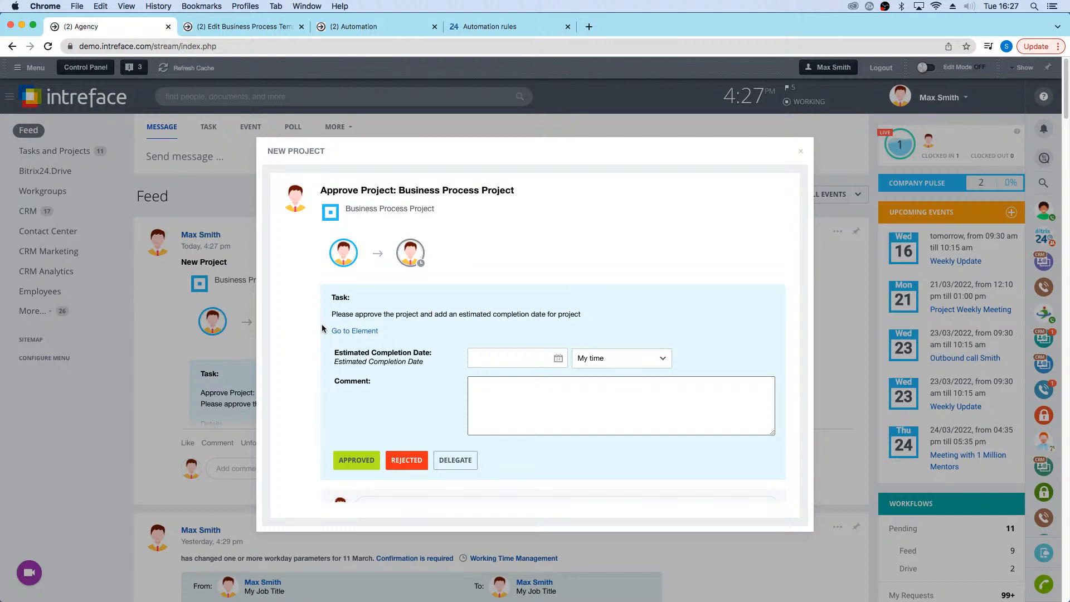
click(559, 360)
click(613, 460)
click(347, 463)
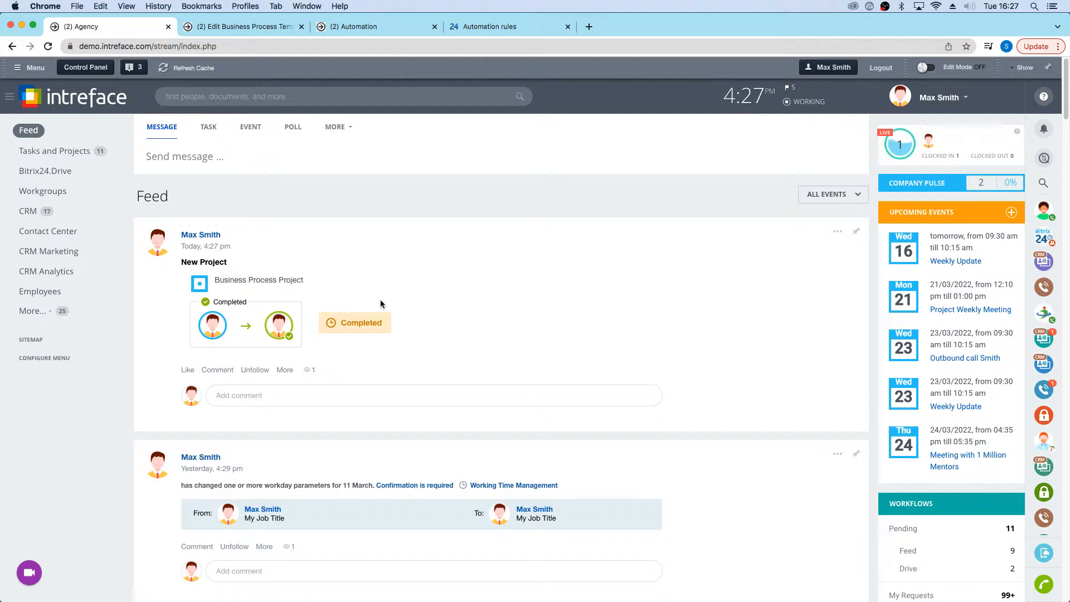
Step: Open the Business Process Project workgroup, check its tasks and group members, and close the member list
click(27, 192)
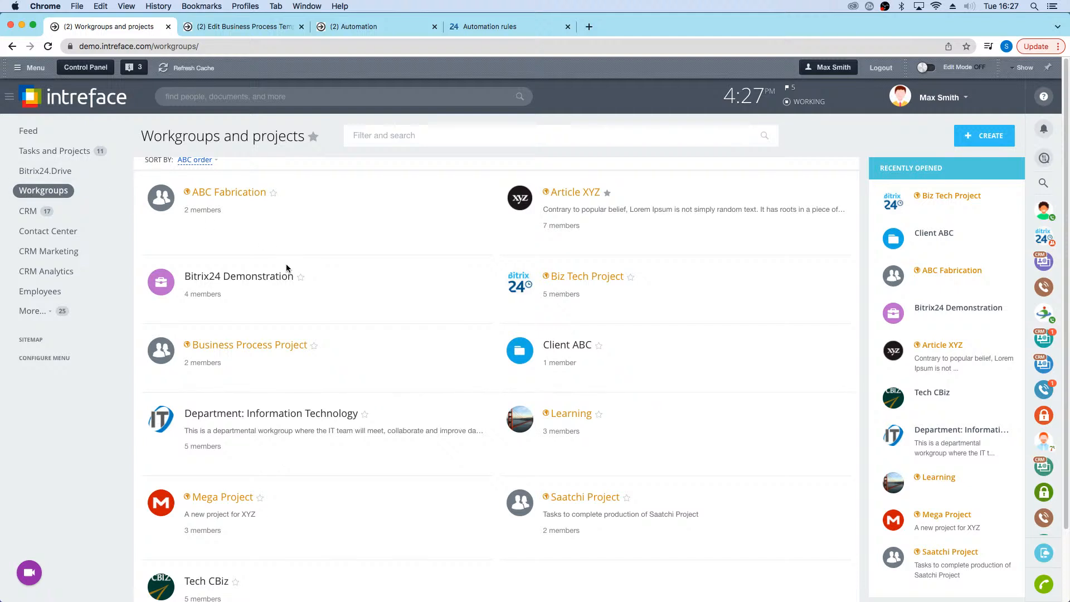
click(248, 346)
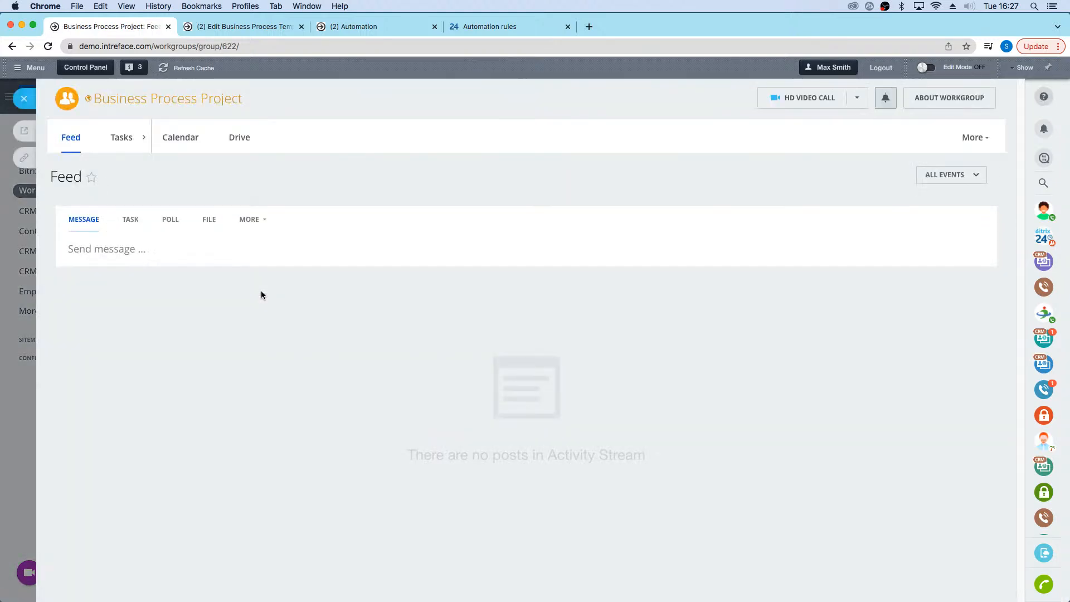
click(117, 140)
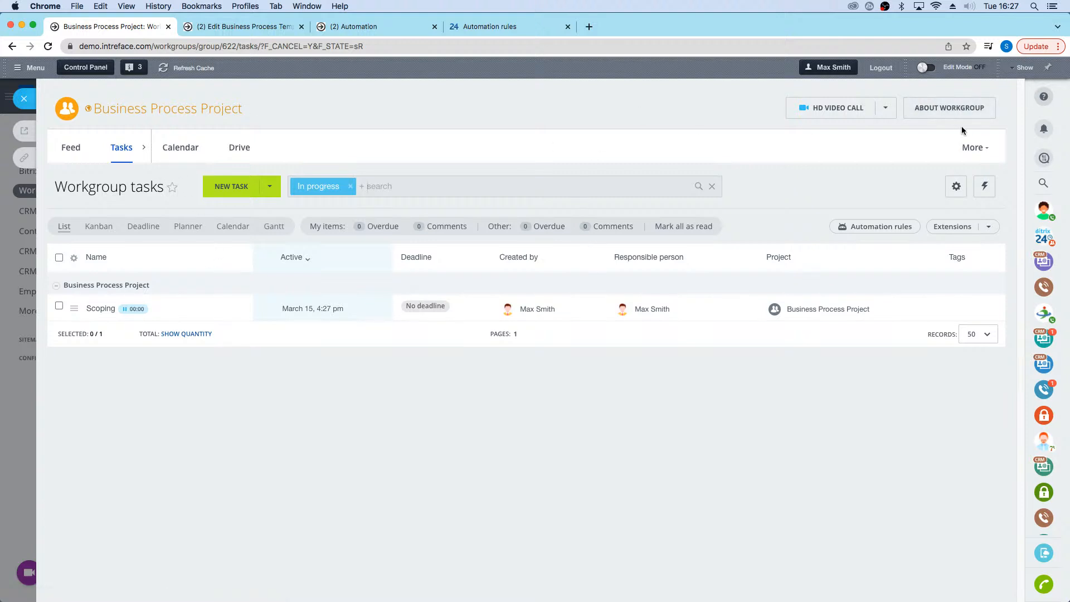
click(940, 112)
click(869, 186)
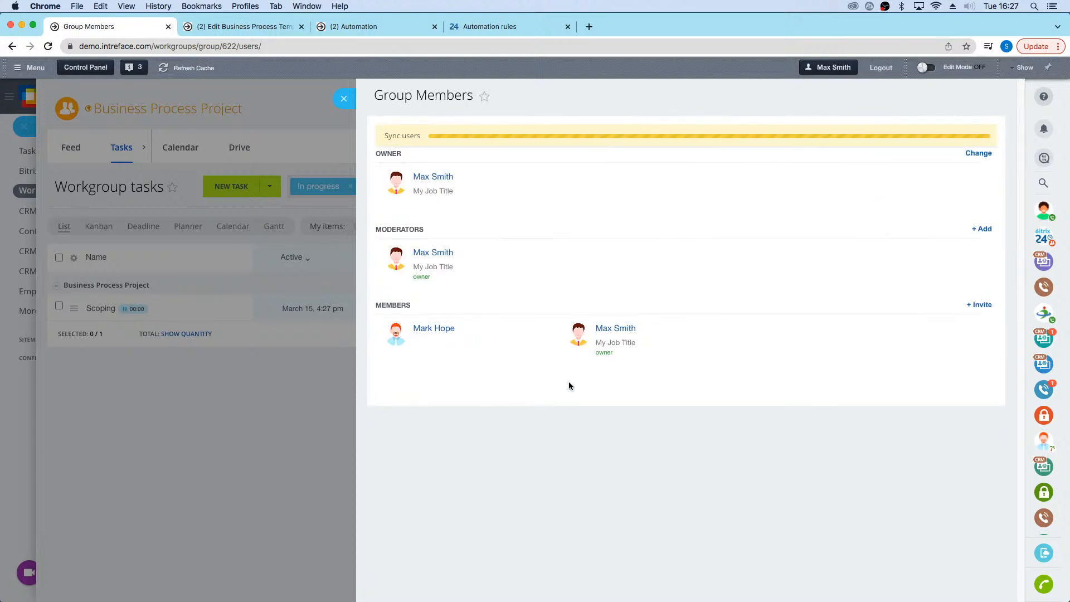
click(344, 98)
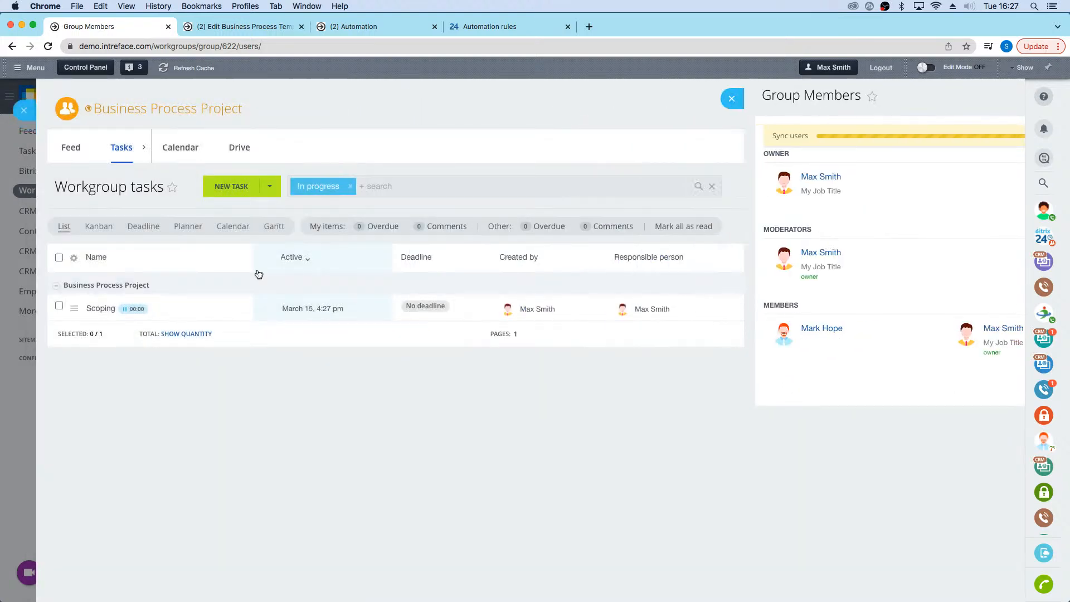
Step: Open the workgroup's Scoping task and start its time tracker
click(101, 310)
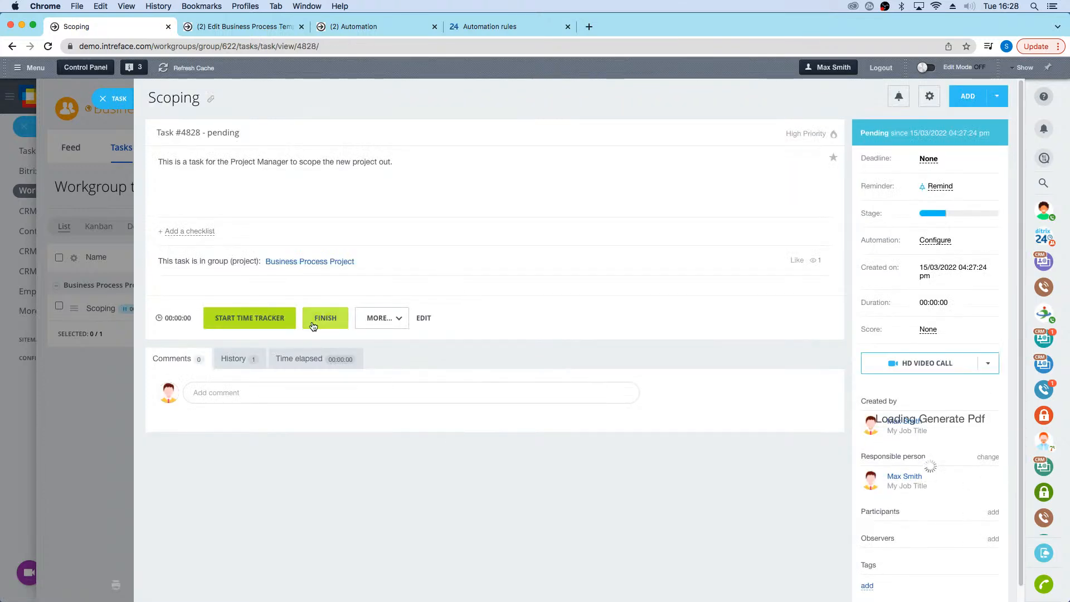
click(239, 322)
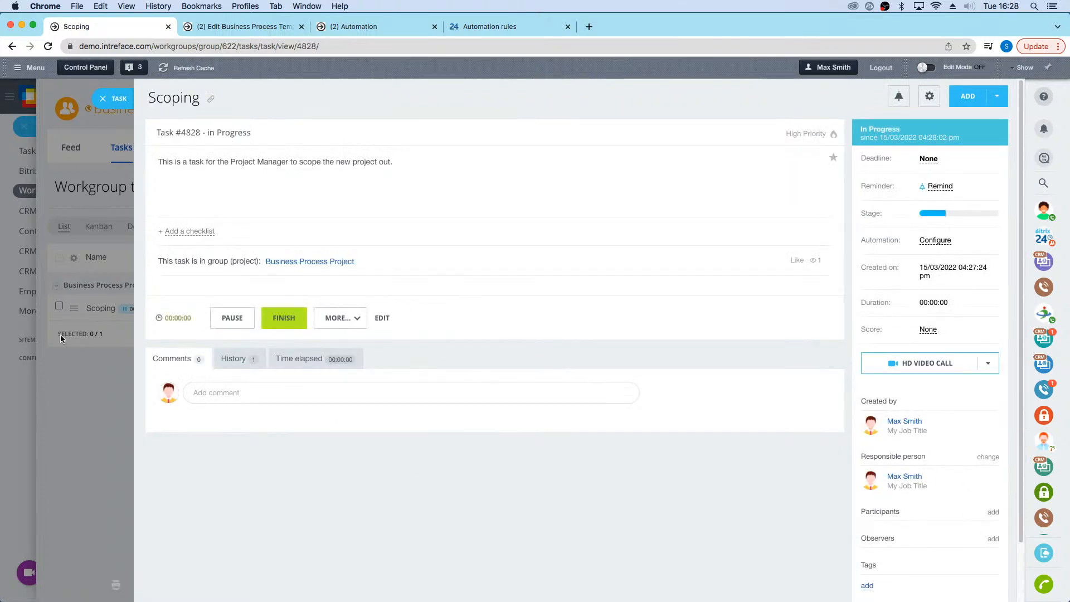
Step: Post the comment "I'll start this today" on the Scoping task, mentioning the project's designer, and return to the workgroups list
click(308, 390)
click(329, 455)
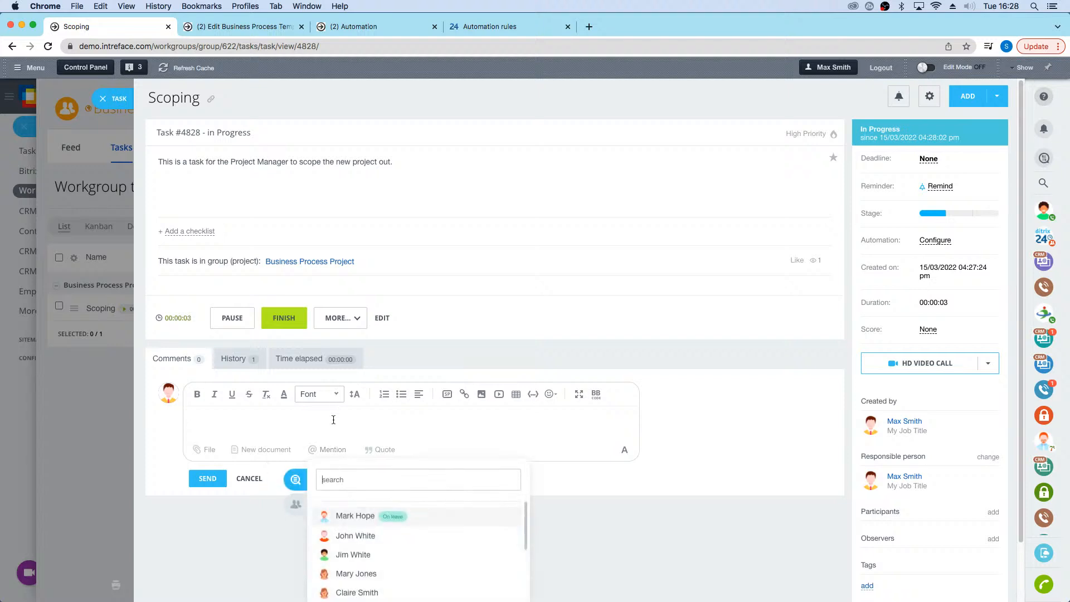
click(356, 514)
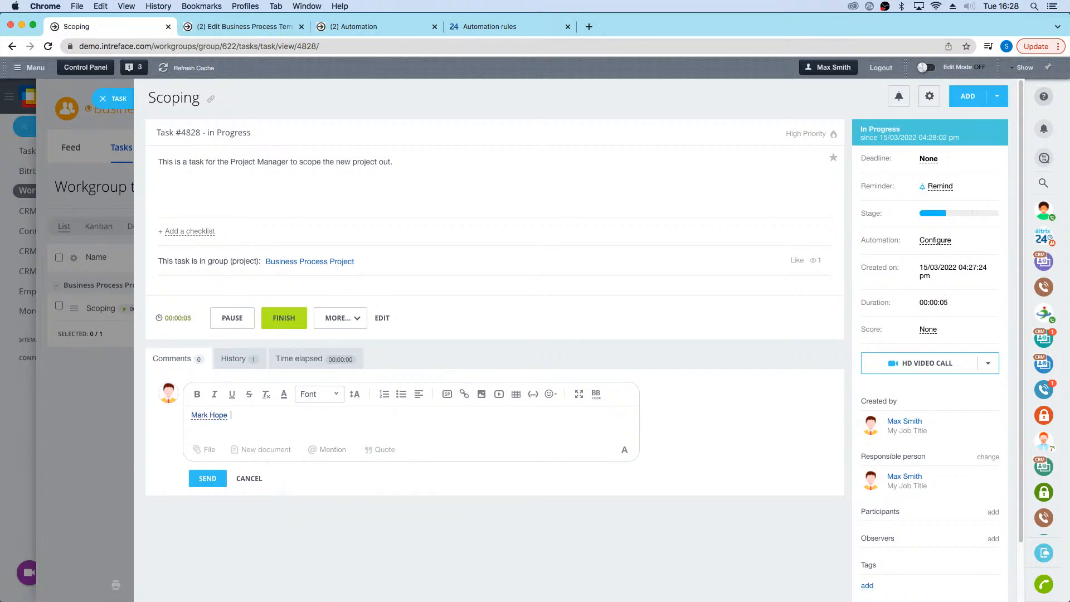
text(I'll stat this)
key(BackSpace)
key(BackSpace)
key(BackSpace)
text(this today)
click(212, 482)
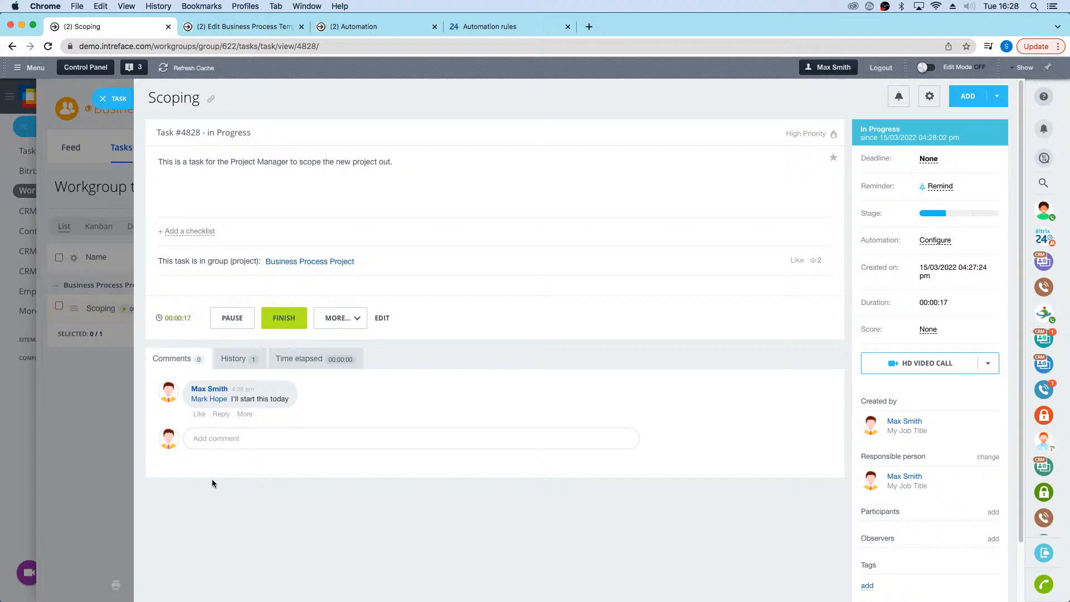
click(100, 98)
click(23, 97)
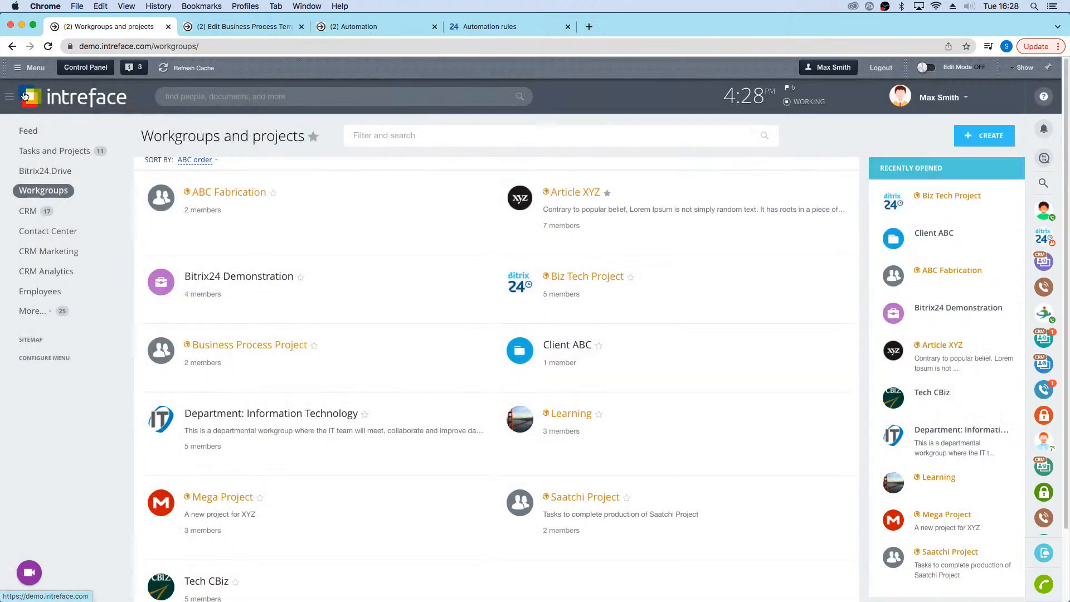
Step: From the Feed, open the Workflows Directory and switch to the list of all available workflows
click(26, 137)
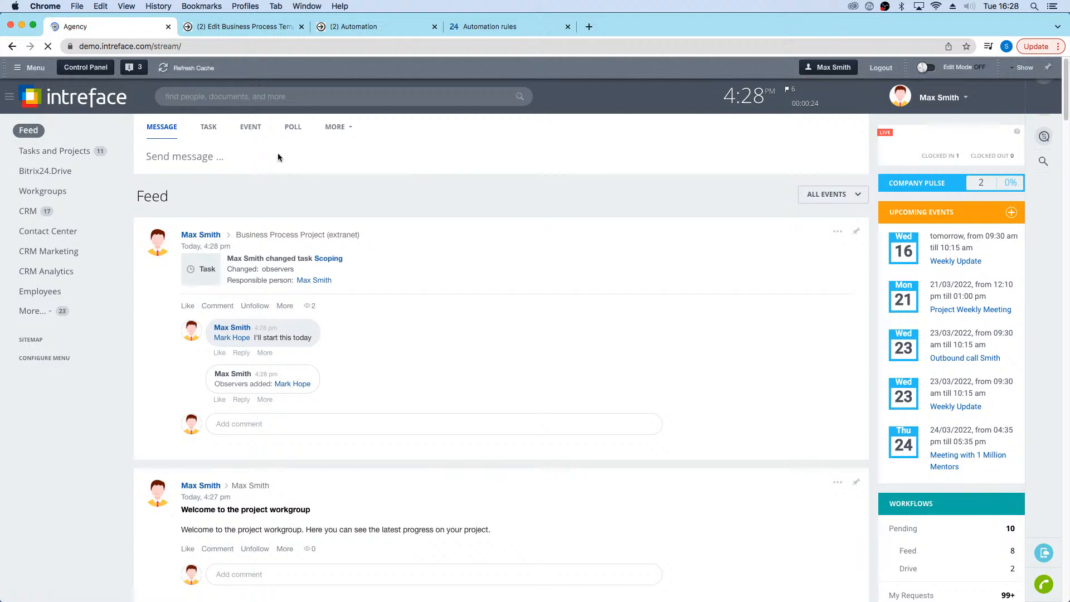
click(351, 129)
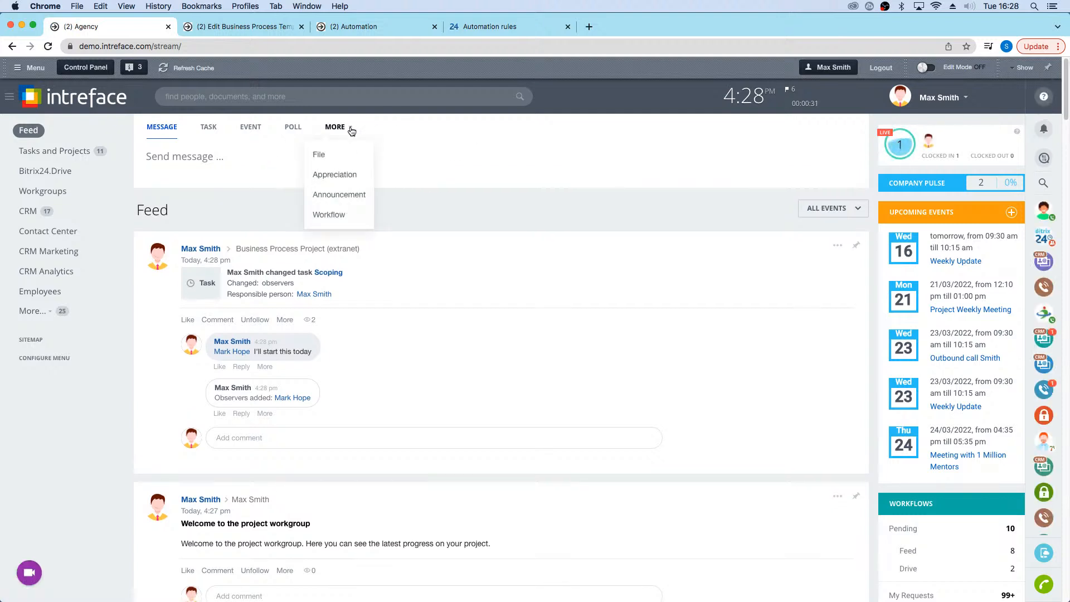
click(326, 217)
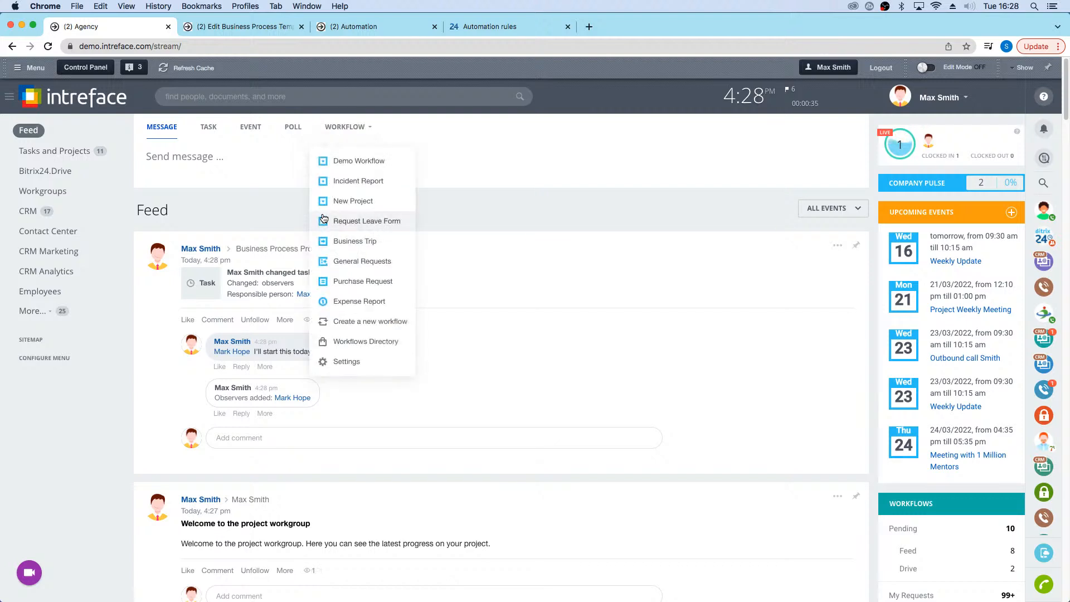
click(352, 344)
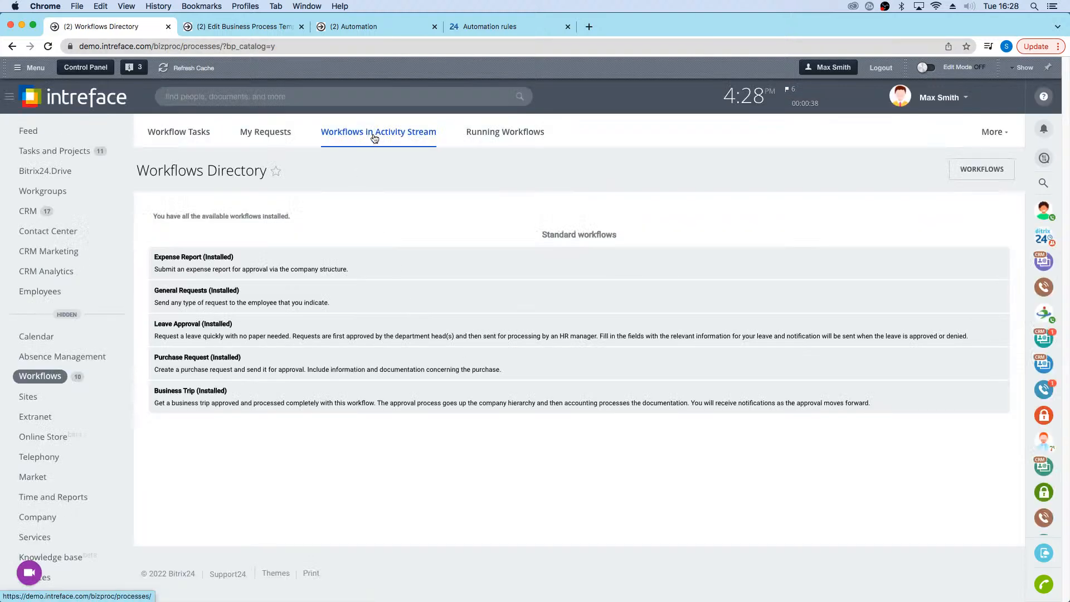
click(981, 169)
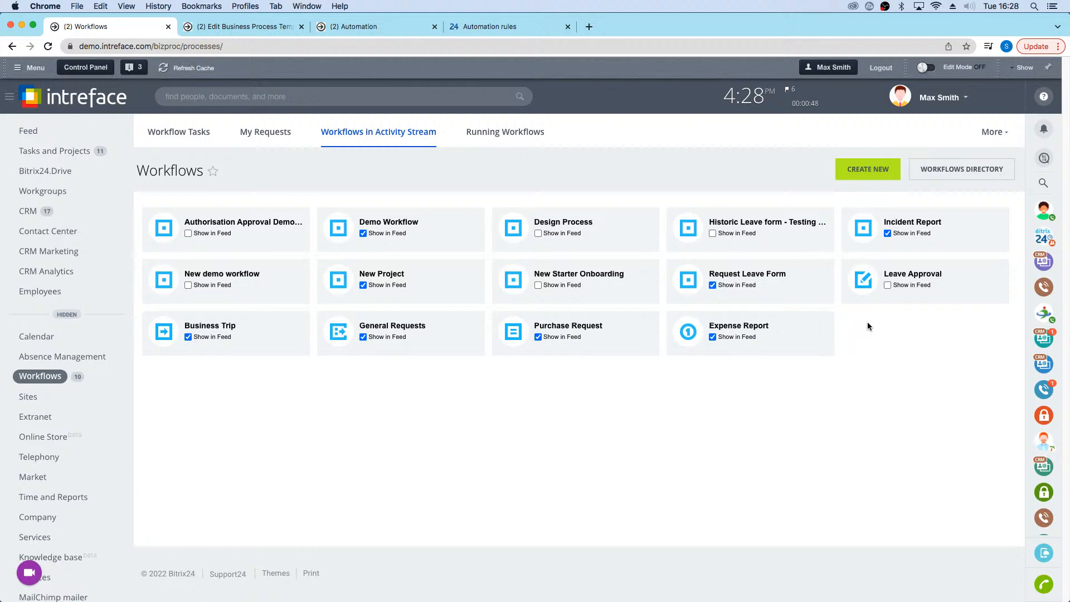
Step: Open the New Project workflow's business process template in the designer and review its diagram down to the end
click(380, 274)
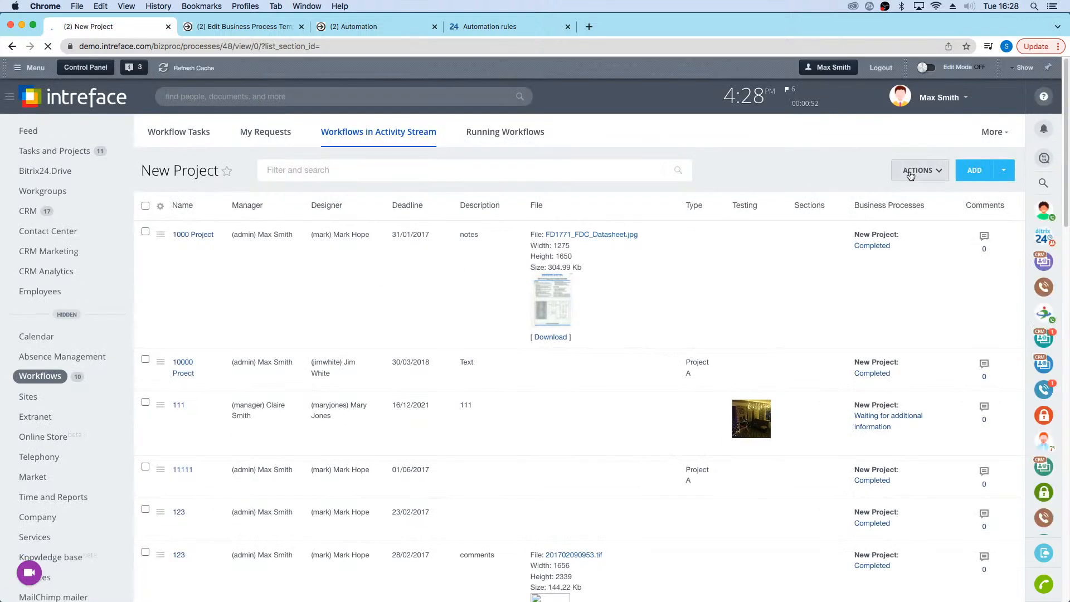
click(917, 172)
click(925, 242)
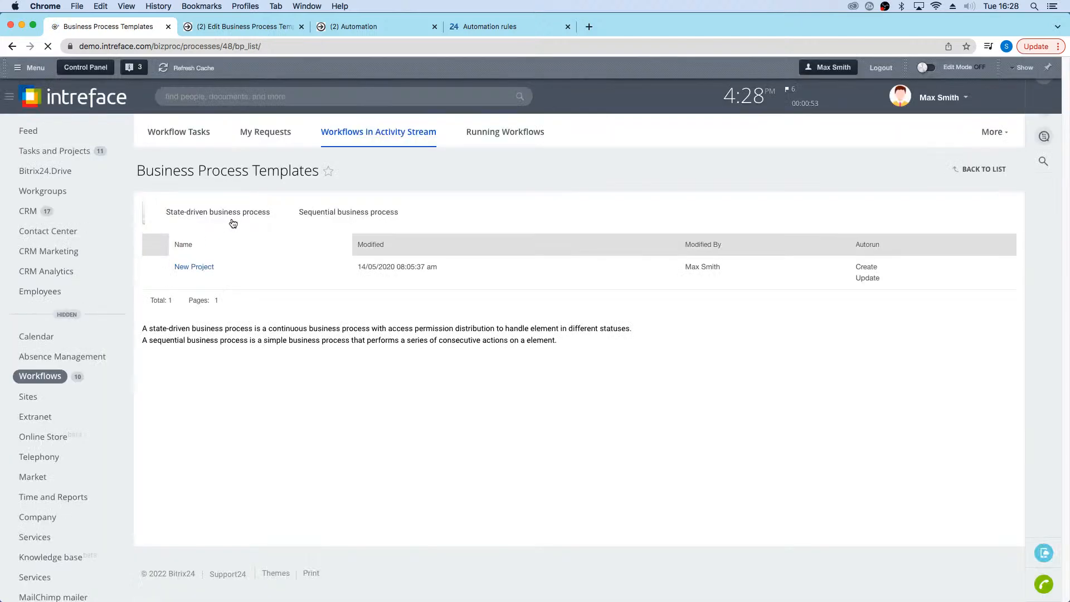
click(196, 266)
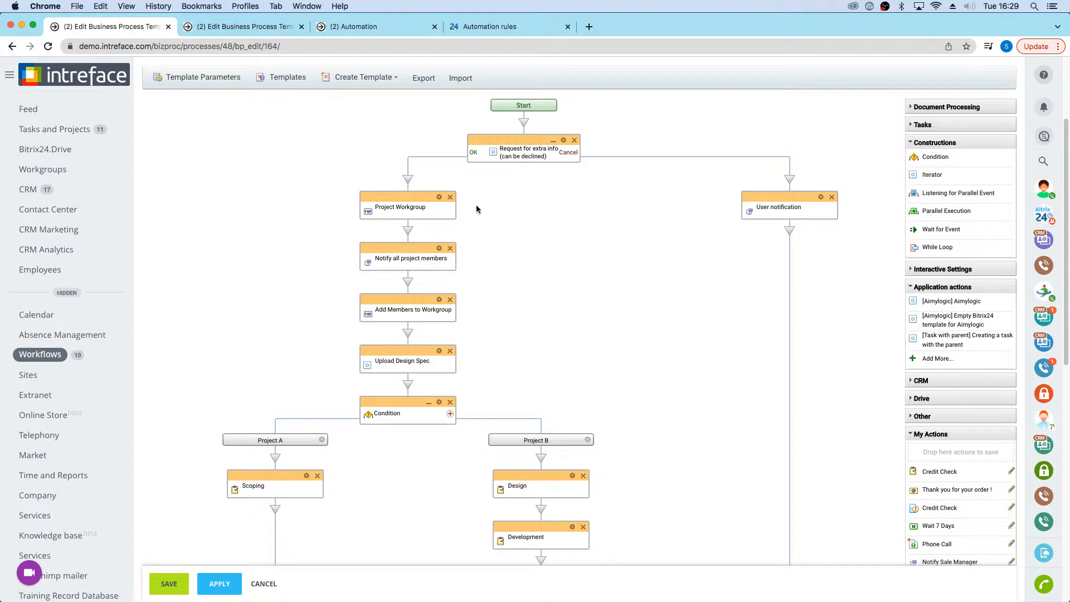
scroll(545, 274, down, 5)
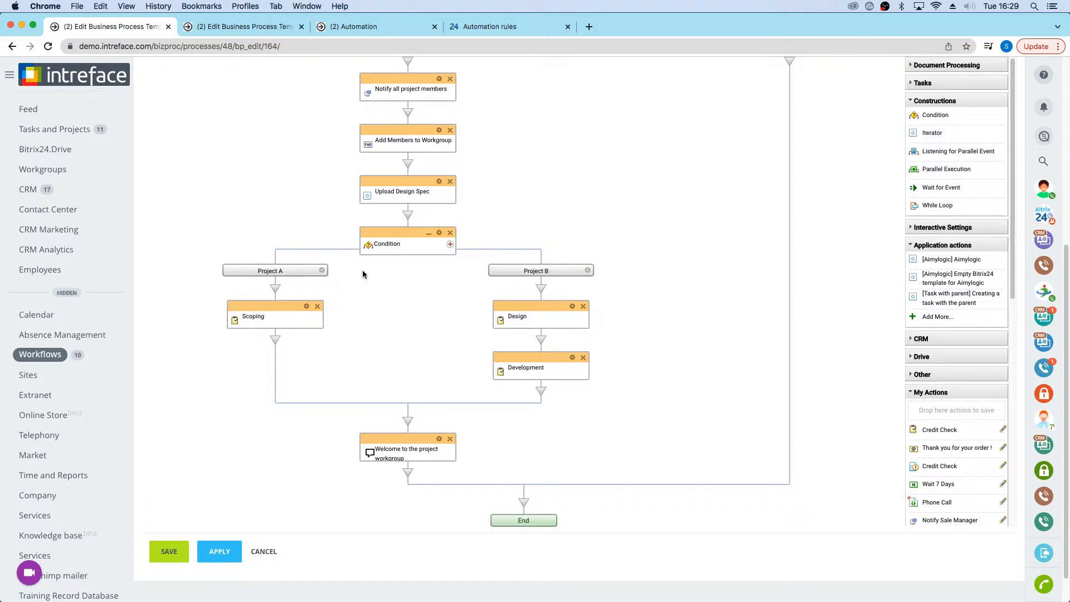
Step: Review the action parameters of the Scoping task in the Project A branch and close them without changes
double_click(303, 306)
scroll(500, 329, down, 5)
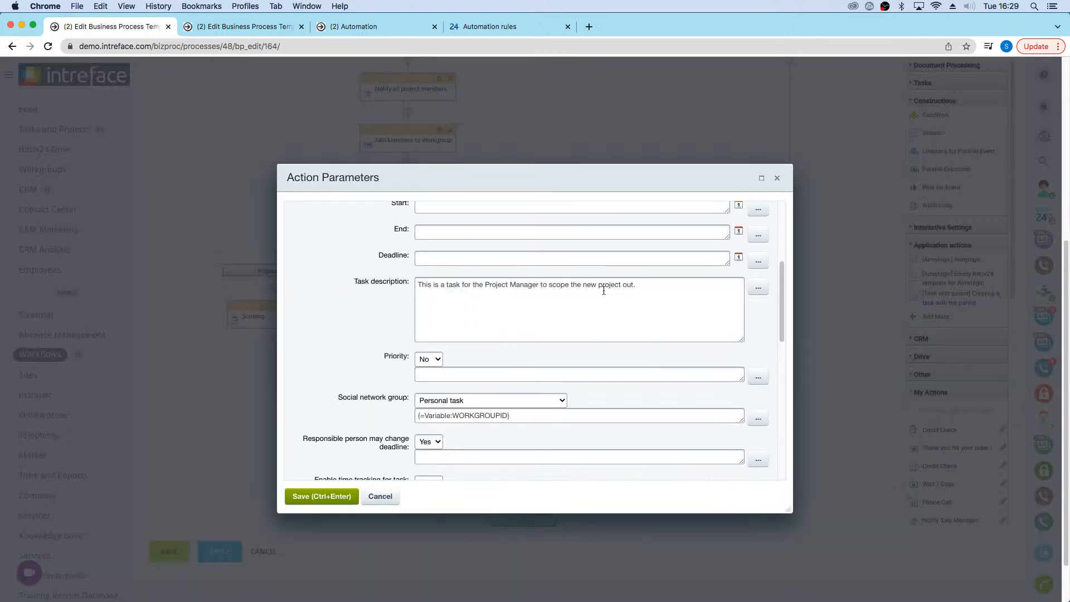
click(777, 178)
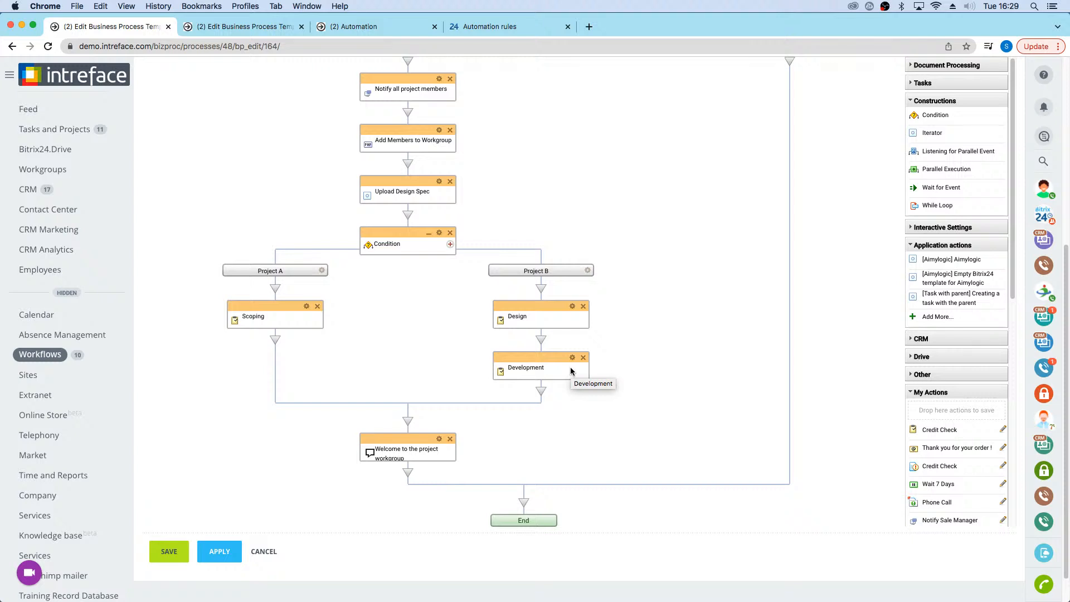
scroll(516, 348, up, 10)
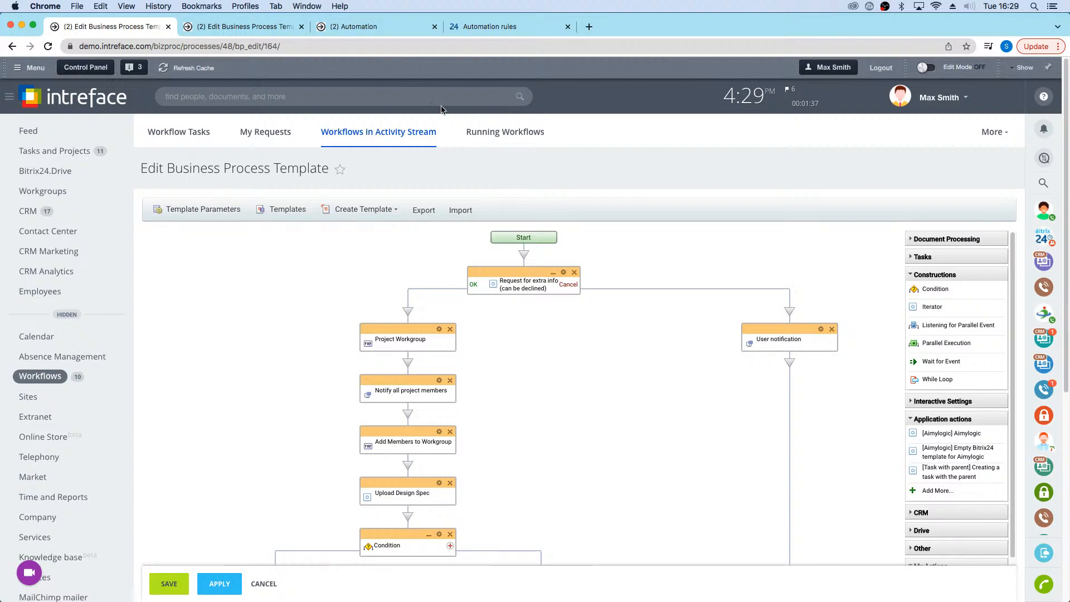
Step: Open the Facebook lead in the New Lead stage from the CRM leads list and view the automation rules for all leads
click(68, 315)
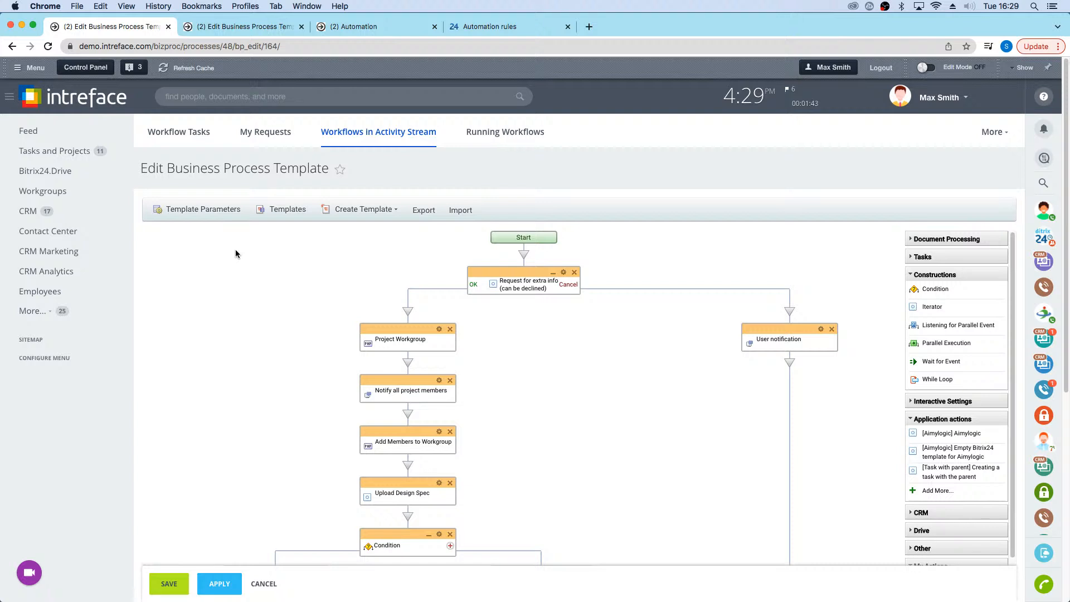
click(29, 211)
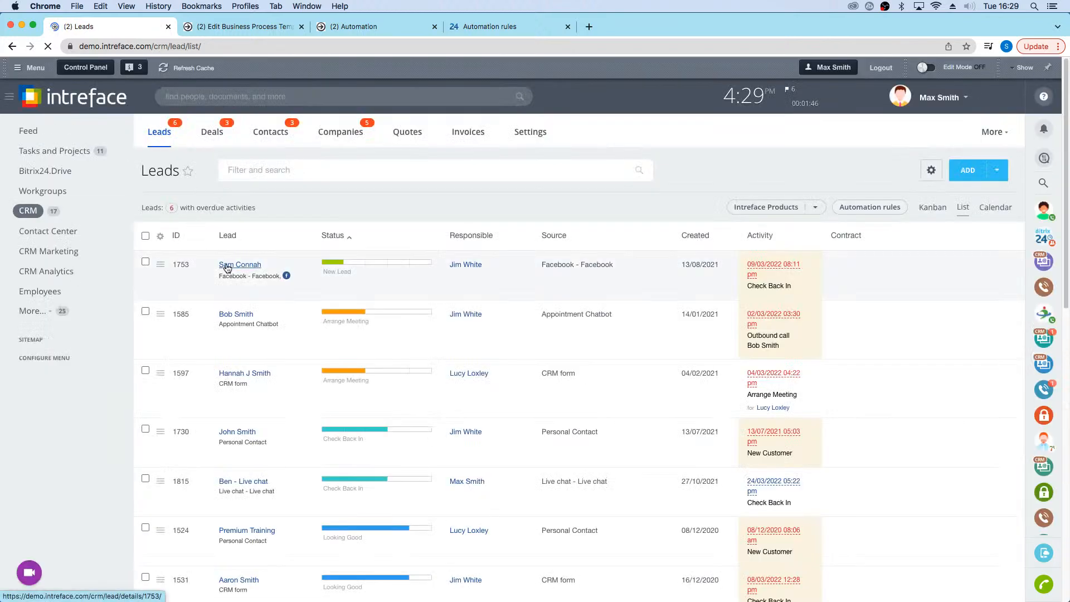
click(226, 265)
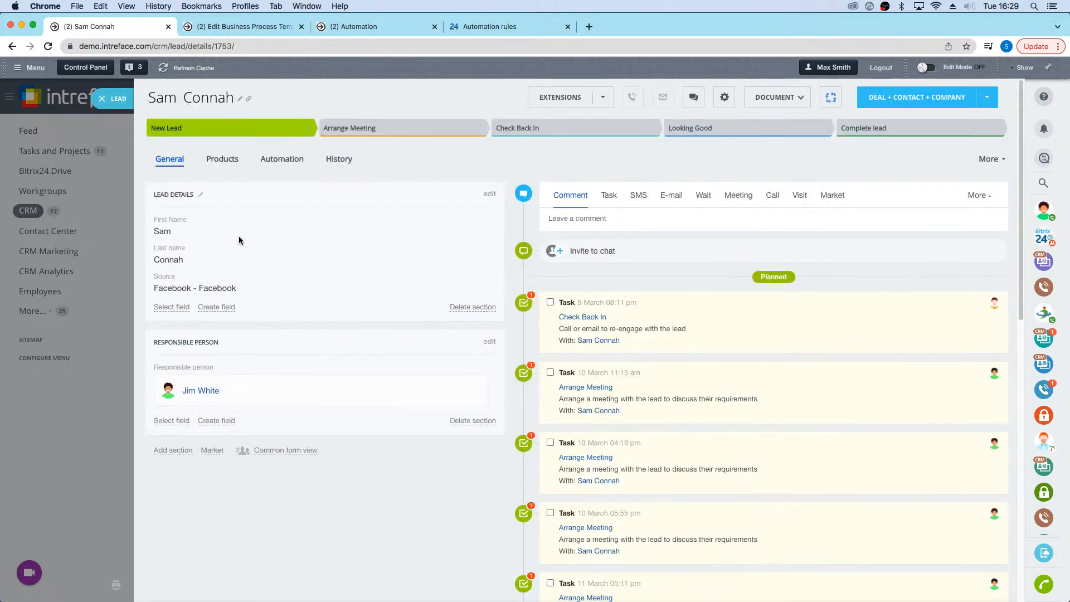
click(281, 162)
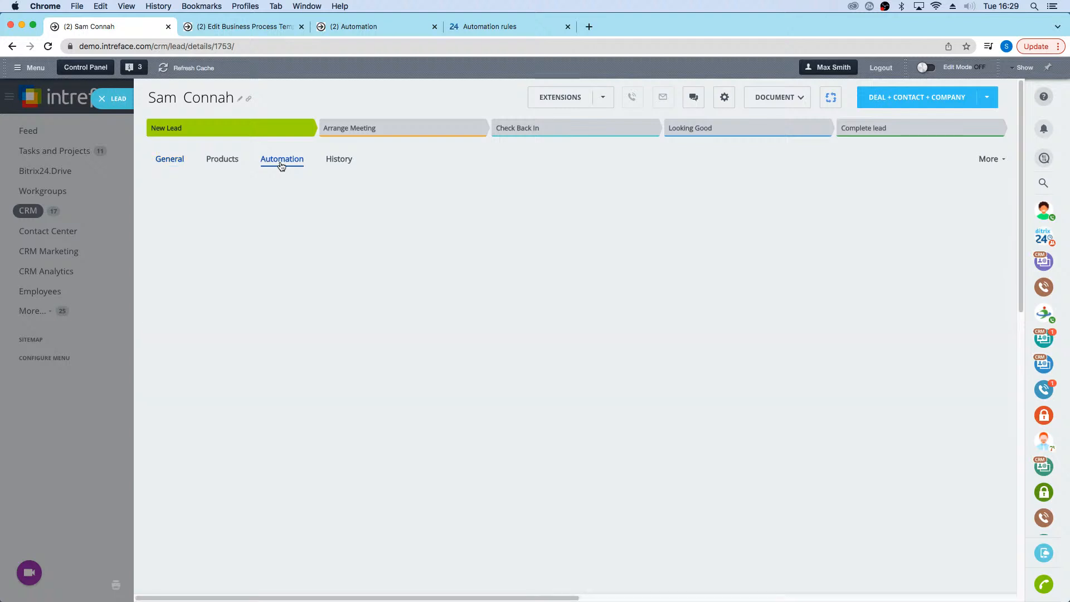
click(924, 214)
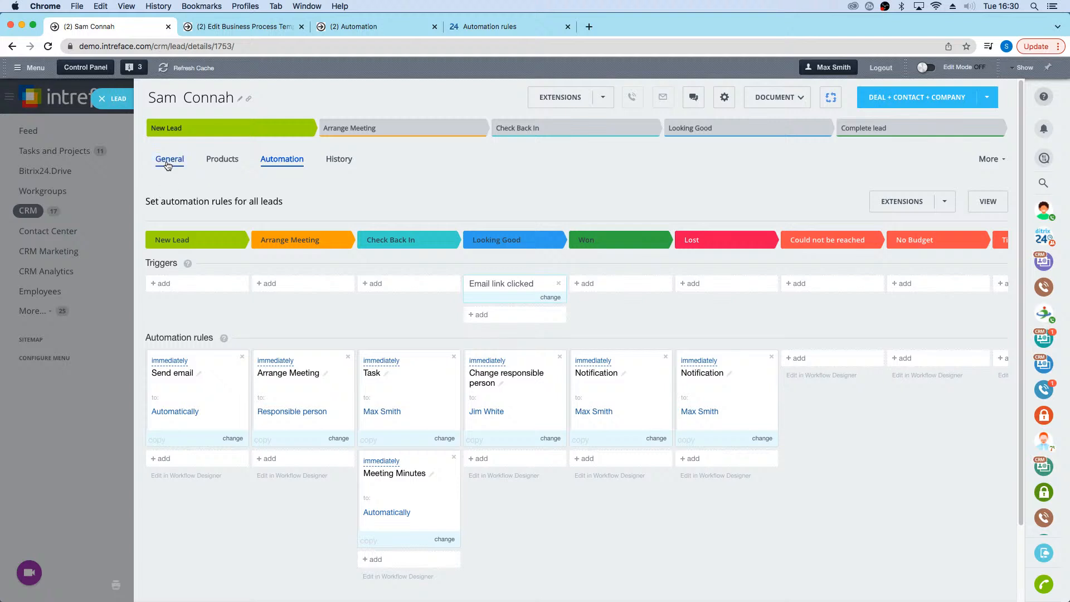
Step: Move the lead to the Arrange Meeting stage and check its planned tasks in the timeline
click(186, 162)
click(417, 130)
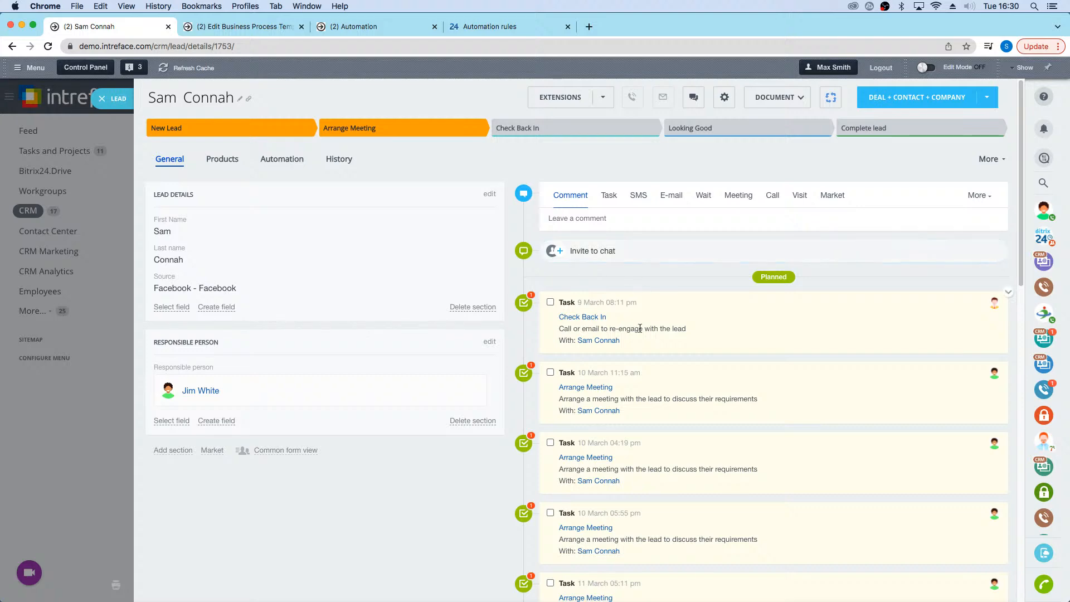
scroll(590, 399, down, 2)
scroll(593, 398, down, 3)
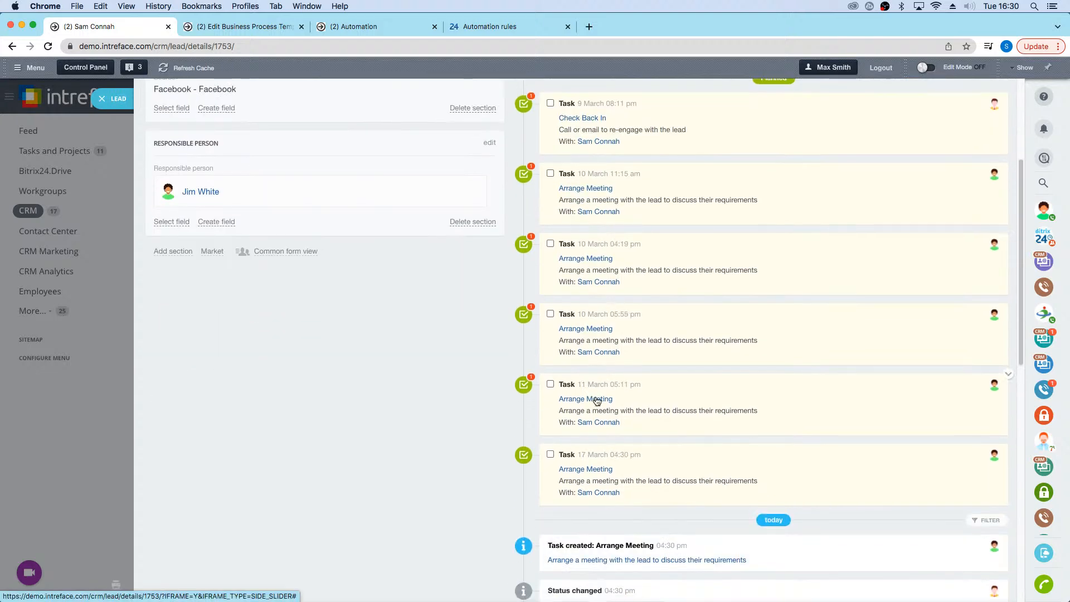
Step: Advance the lead through Check Back In to Looking Good and open its planned Arrange Meeting task dated 17 March
scroll(607, 356, up, 5)
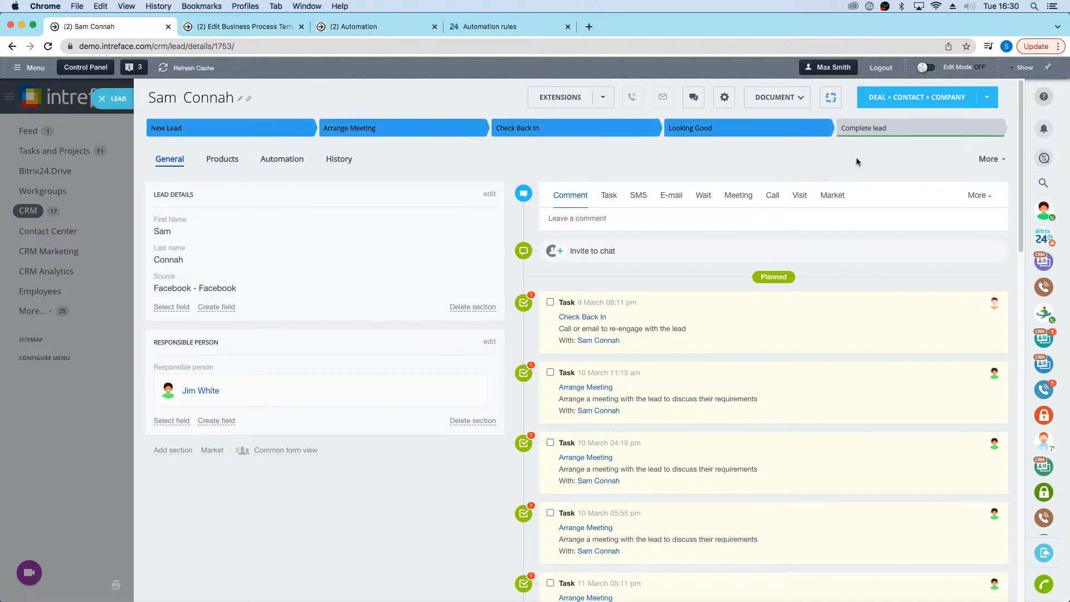
scroll(550, 526, down, 5)
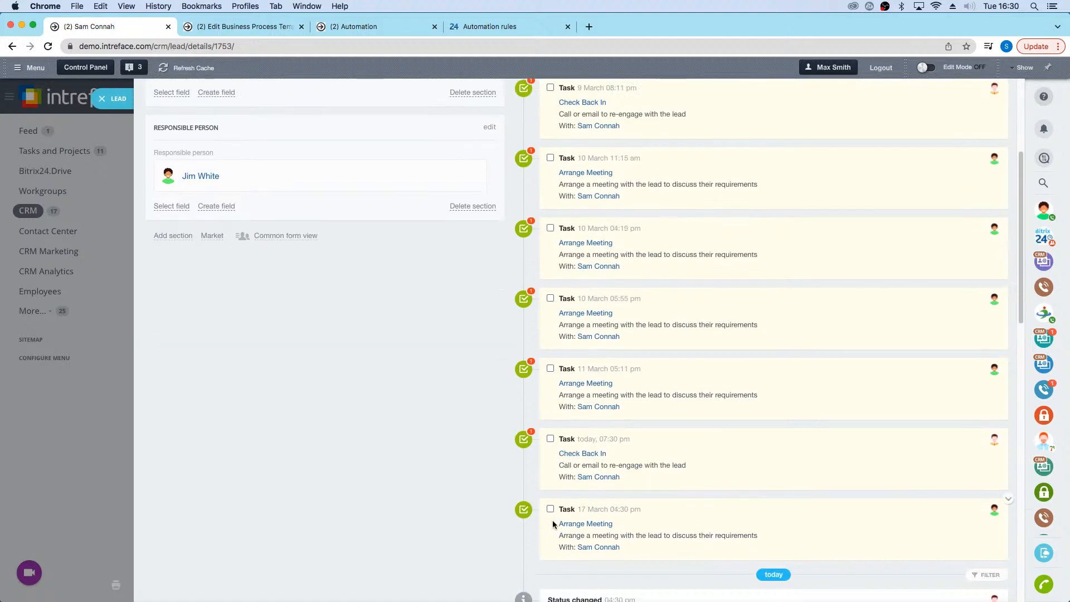
click(588, 525)
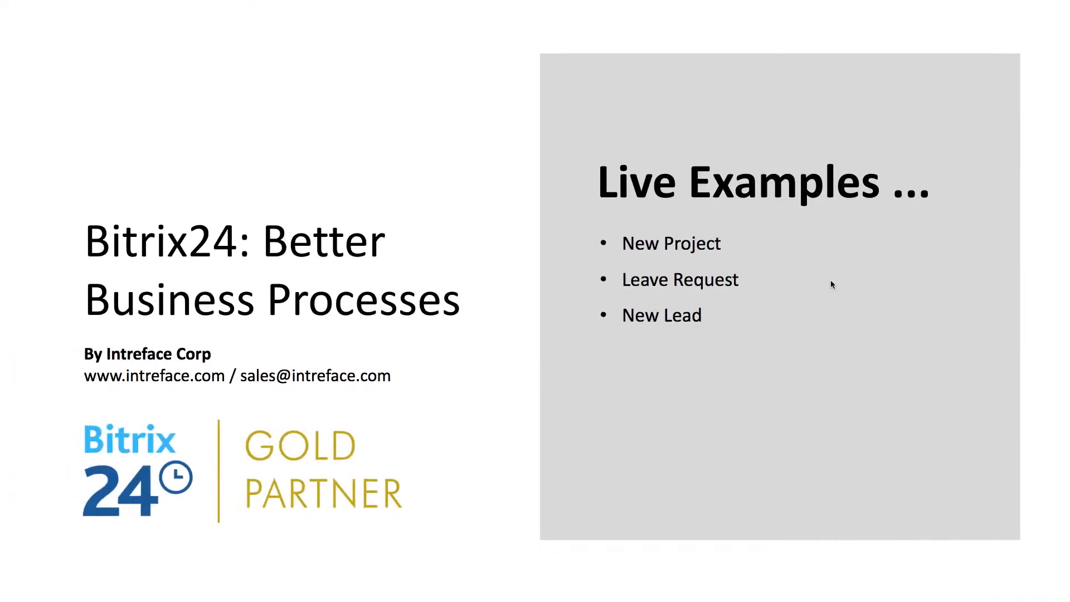
click(830, 282)
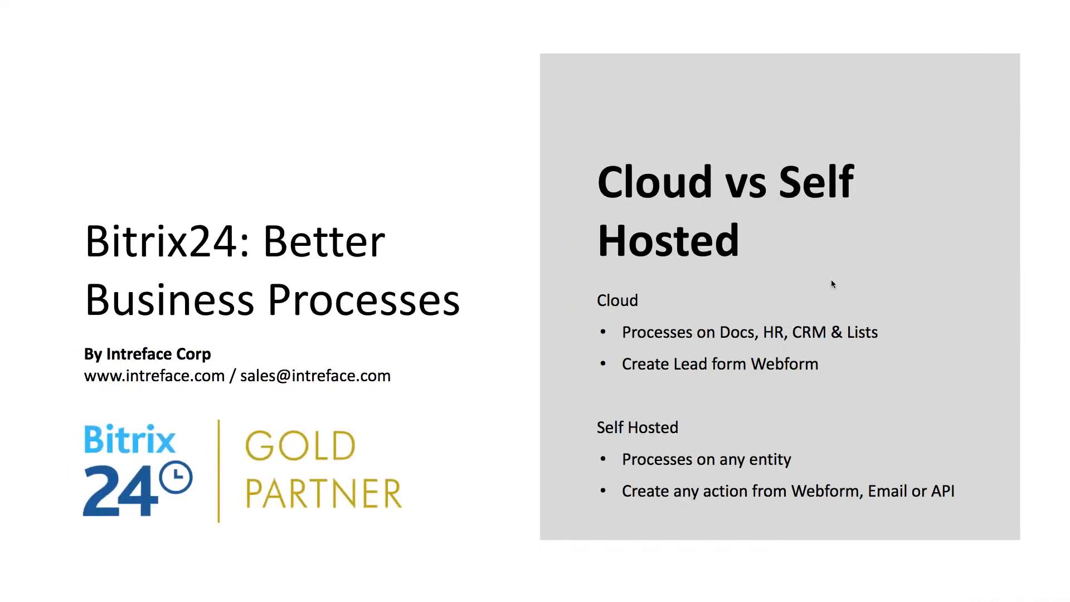